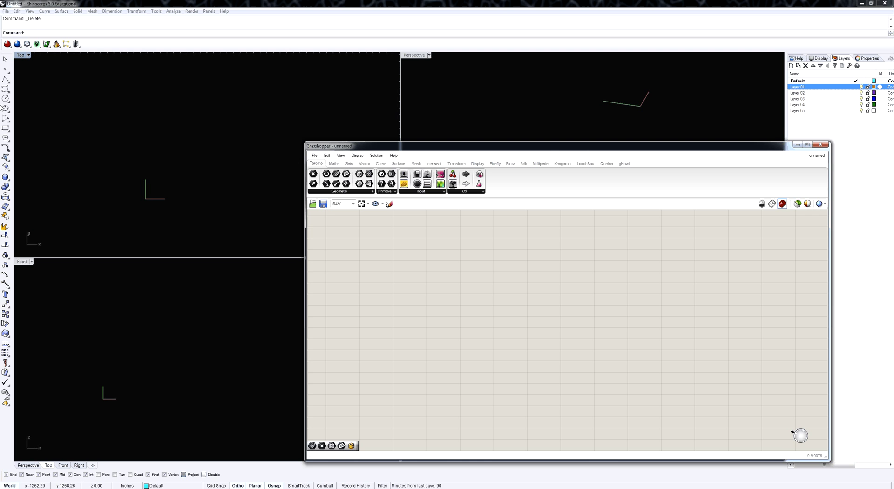
- Draw a 100' by 100' plane surface in the Top view, starting from a corner near the origin
left_click(201, 137)
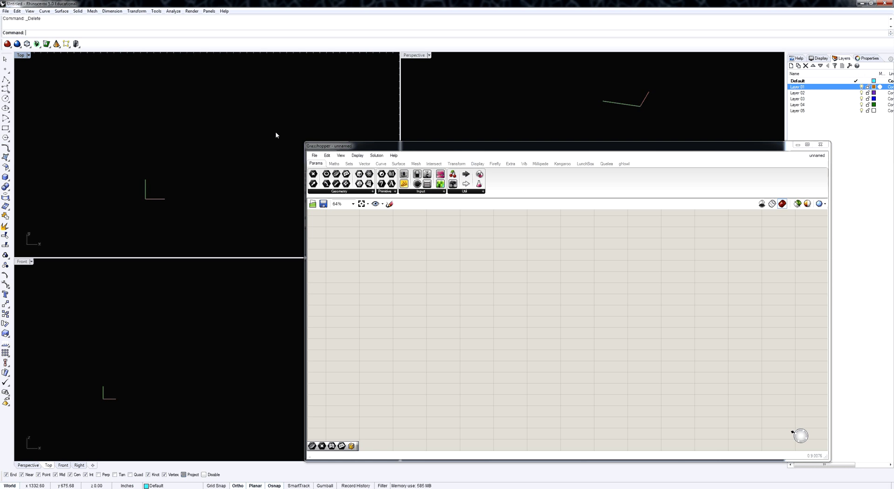
type("Plane")
key("Return")
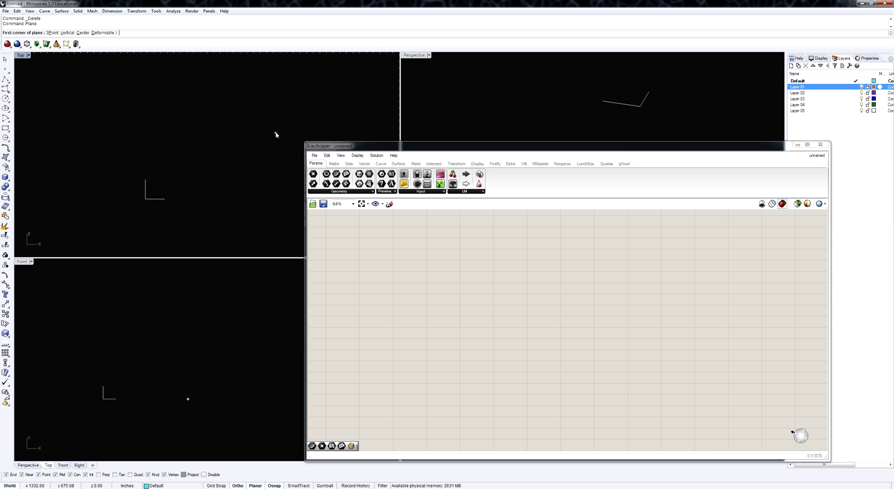
left_click(160, 183)
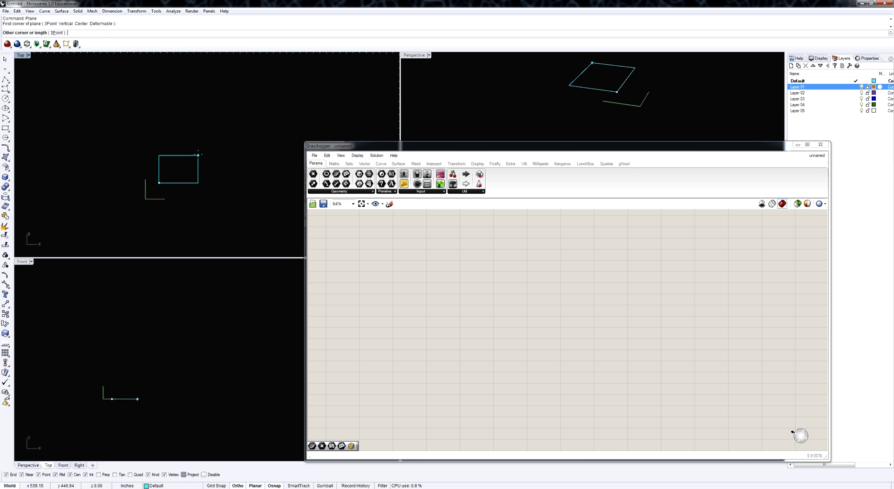
type("r100',100")
key("Return")
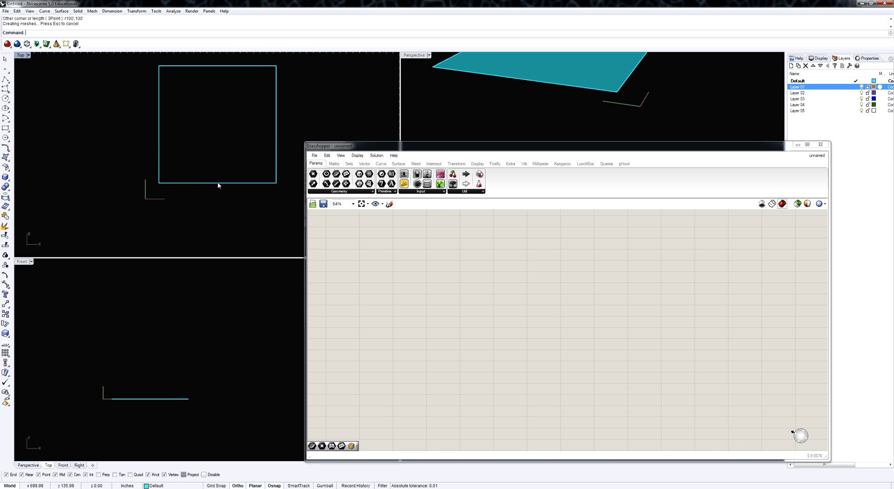
- Rebuild the plane surface with a point count of 4 and degree 3 in both U and V
left_click(219, 183)
type("Re")
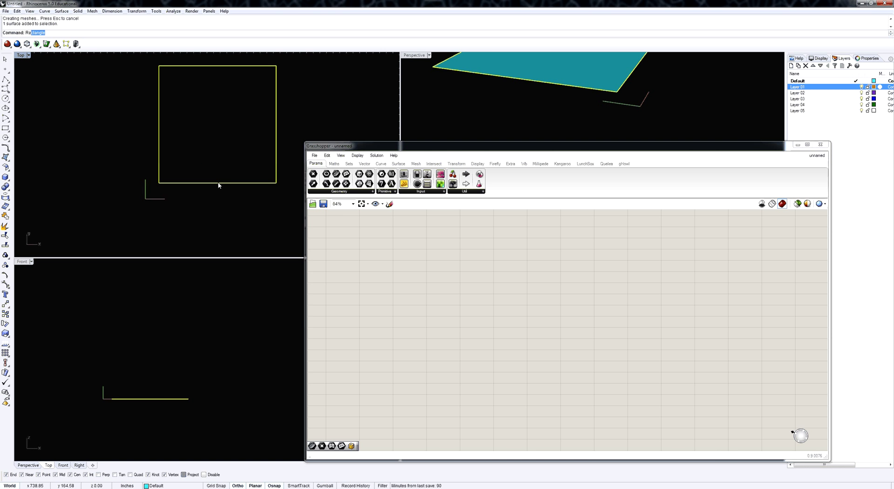
type("build")
key("Return")
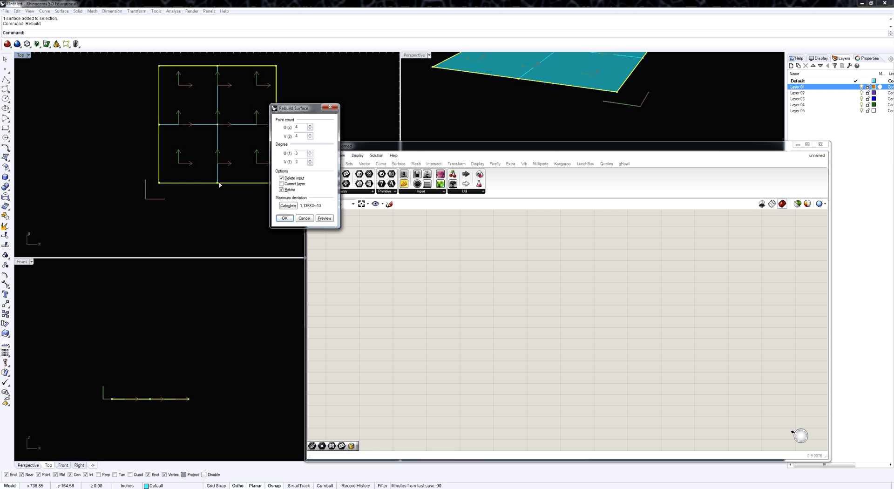
left_click(285, 218)
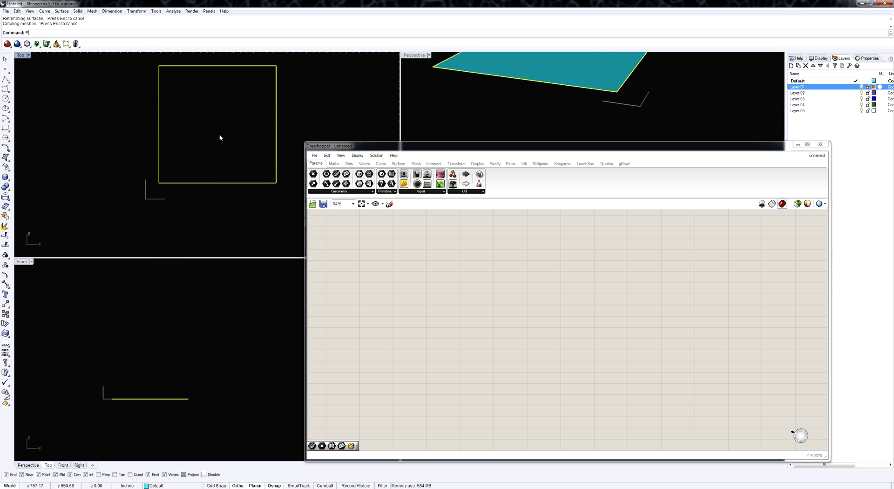
- Turn on the rebuilt surface's control points and select the four interior ones in the Top view
type("PointsOn")
key("Return")
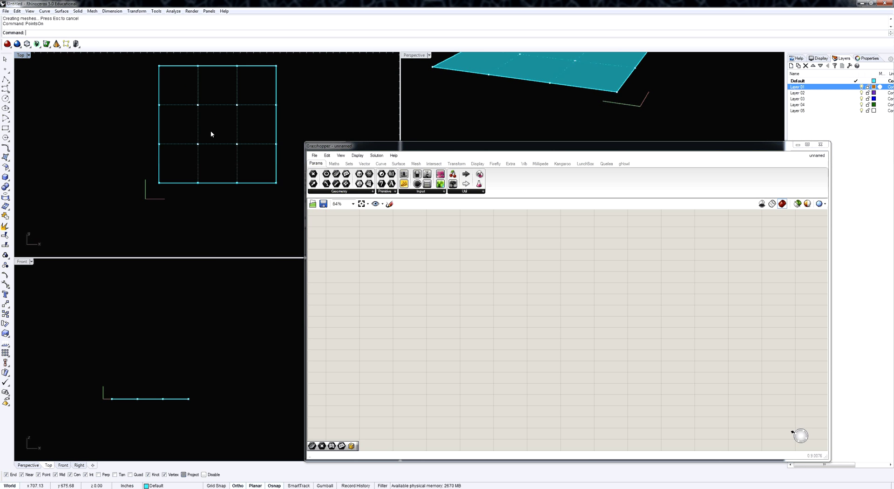
left_click_drag(176, 94, 235, 155)
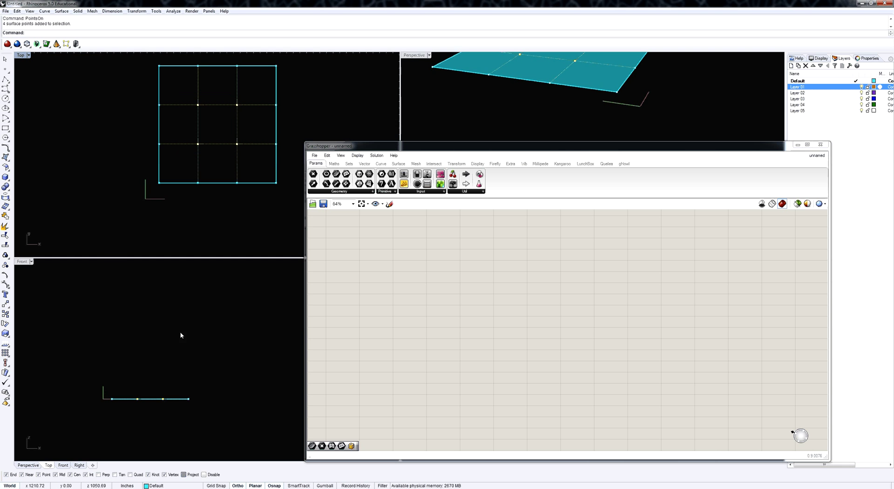
- Move the selected control points up 40' in the Front view and turn the control points off
right_click_drag(181, 336, 156, 355)
type("m")
key("Return")
left_click(116, 369)
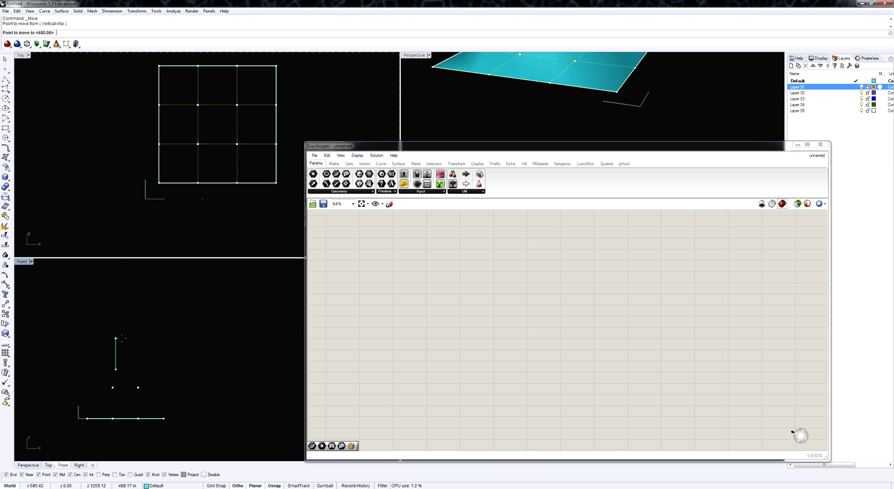
type("40")
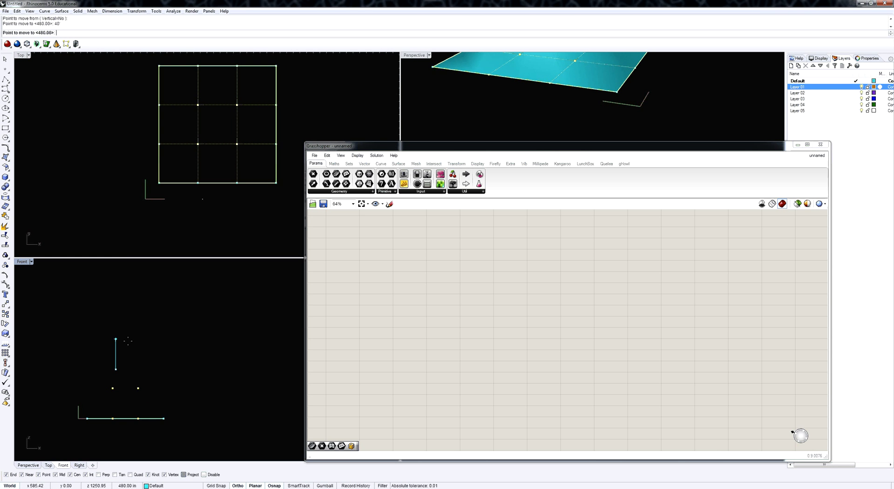
left_click(128, 341)
scroll(516, 100, "down", 3)
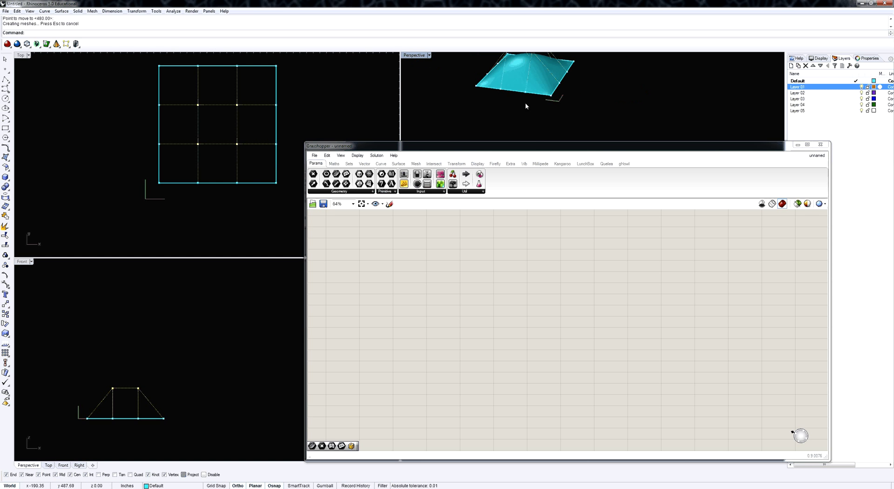
left_click(203, 314)
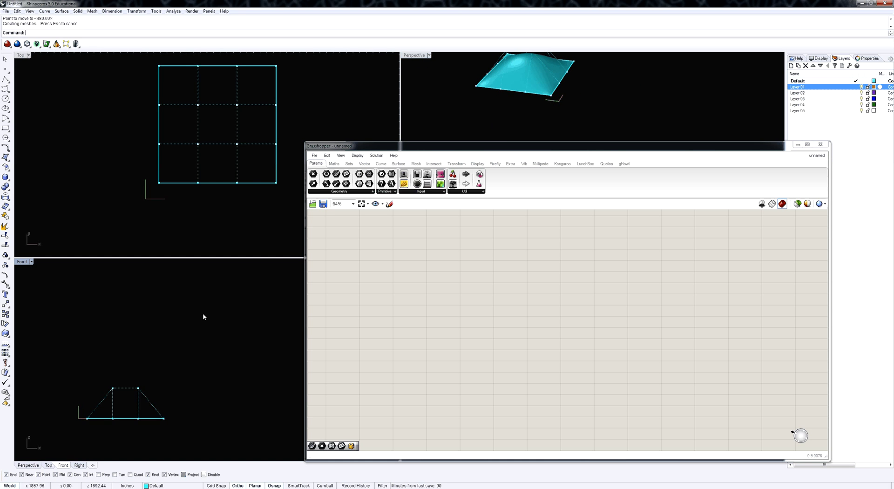
key("Escape")
- Frame the domed surface in the Perspective view and maximize that viewport
left_click(504, 76)
right_click_drag(505, 132, 505, 126)
type("z")
key("Return")
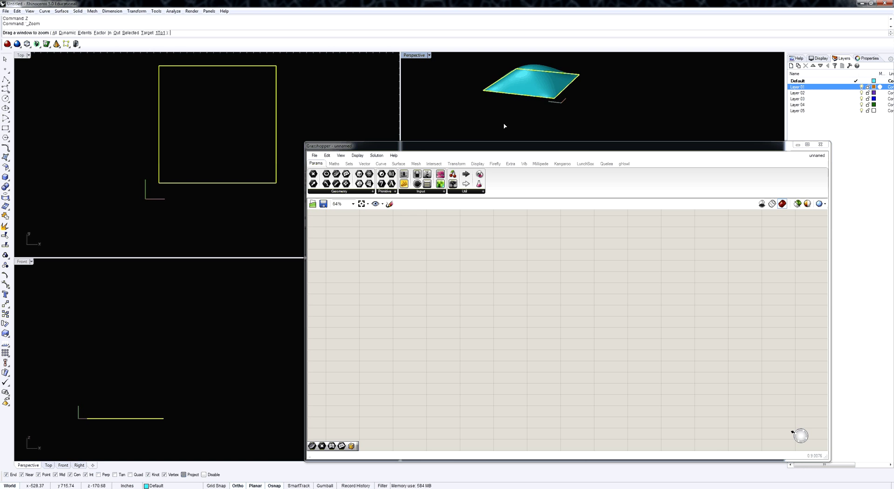
type("s")
key("Return")
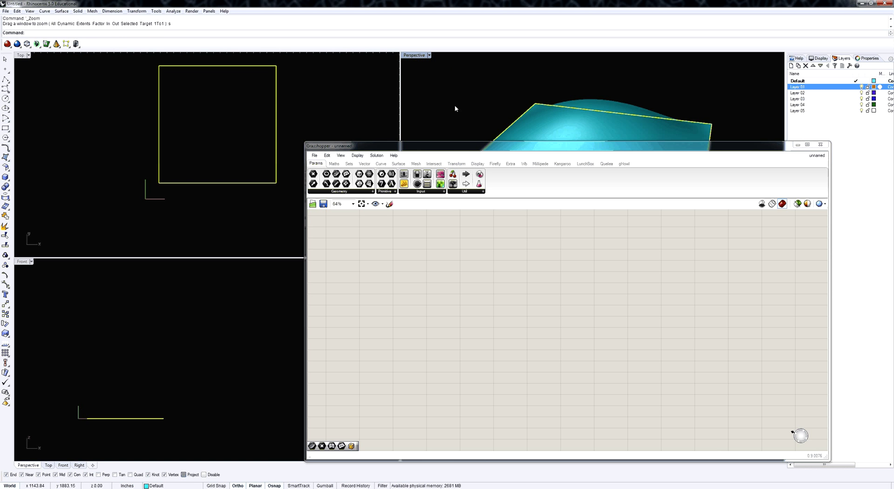
right_click_drag(455, 105, 438, 85)
key("ctrl+m")
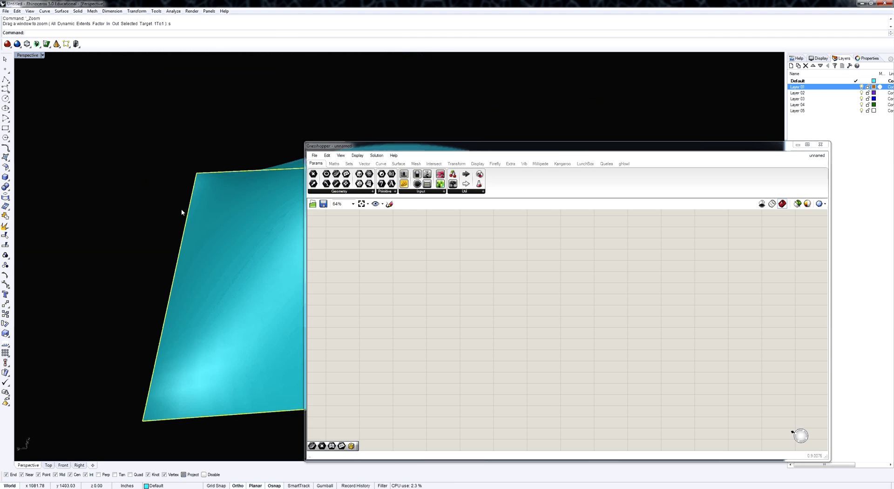
right_click_drag(181, 211, 307, 193)
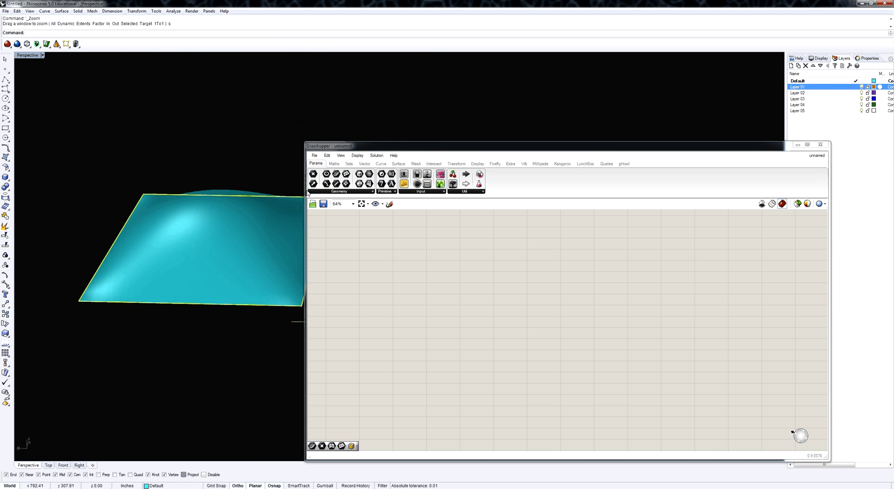
- Add a Surface parameter to the Grasshopper canvas and set it to reference the domed Rhino surface
left_click(329, 191)
left_click(328, 266)
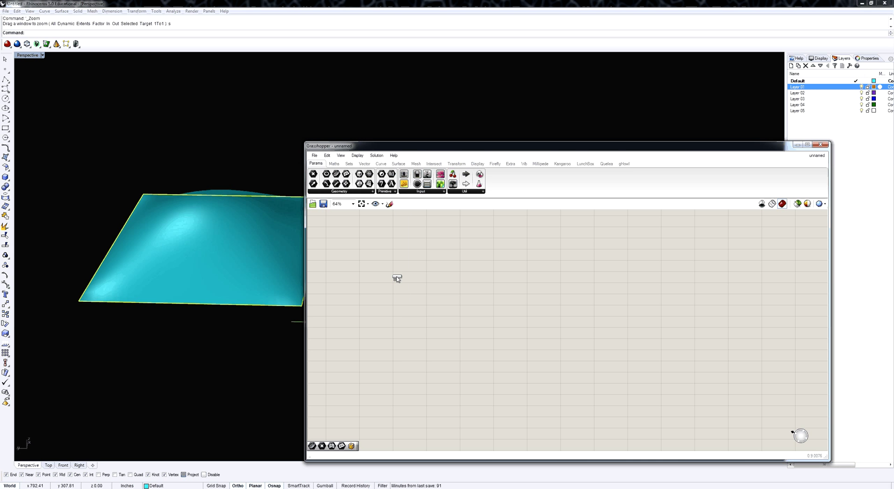
left_click(390, 253)
right_click(392, 254)
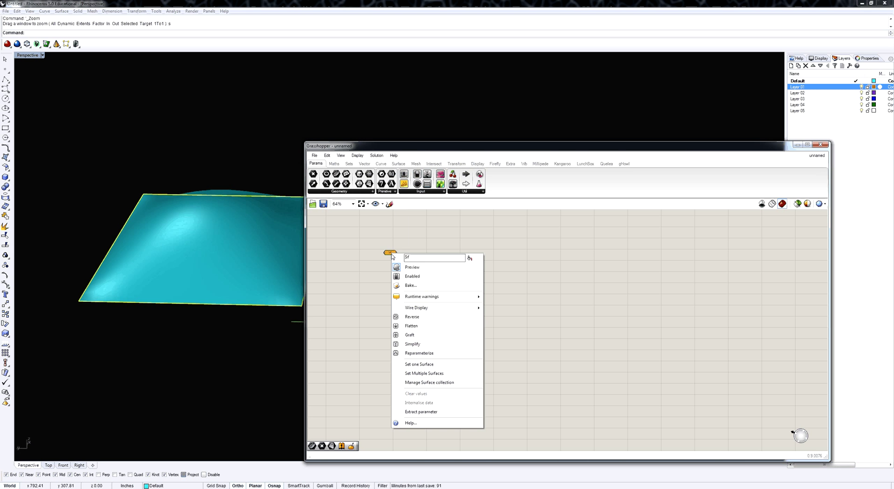
left_click(414, 364)
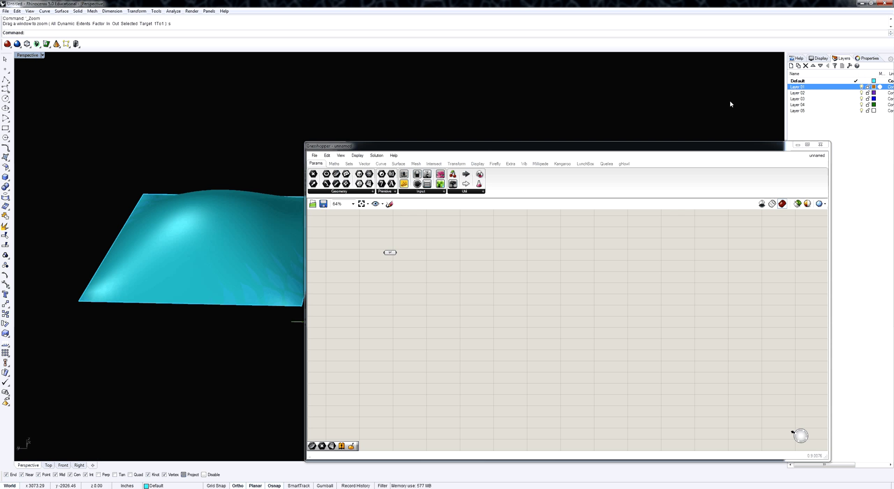
- Make Layer 01 the current layer and turn off the Default layer
left_click(862, 88)
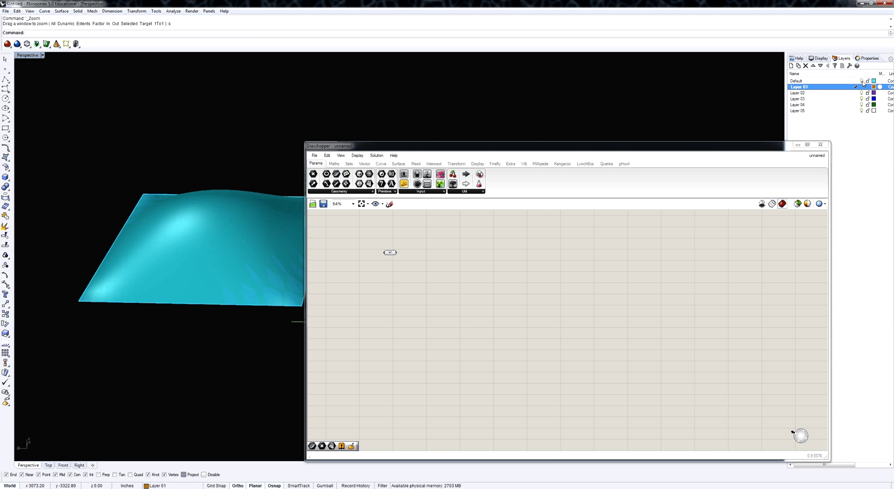
left_click(868, 87)
- Rename the Surface parameter to controlSrf
left_click(391, 253)
right_click(391, 253)
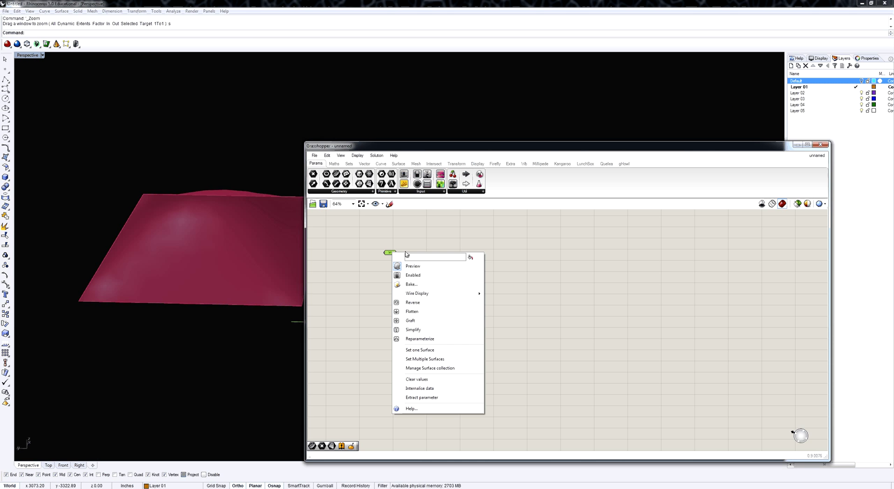
type("controlSrf")
left_click(331, 257)
- Place a Domain Box component on the canvas below the controlSrf parameter
right_click_drag(216, 300, 178, 294)
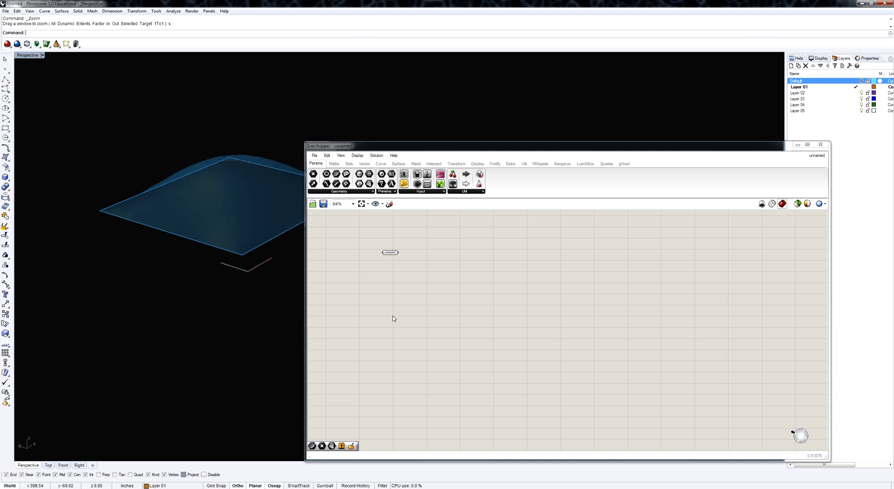
right_click_drag(394, 318, 418, 322)
left_click(514, 324)
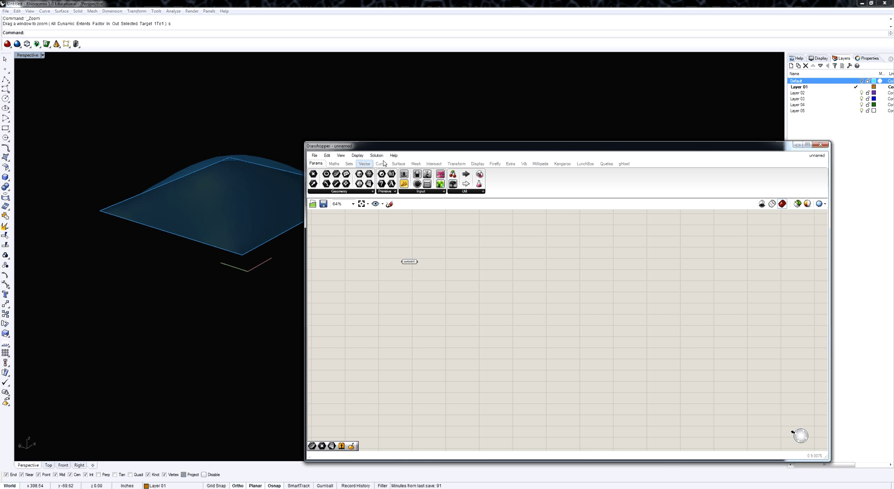
left_click(399, 163)
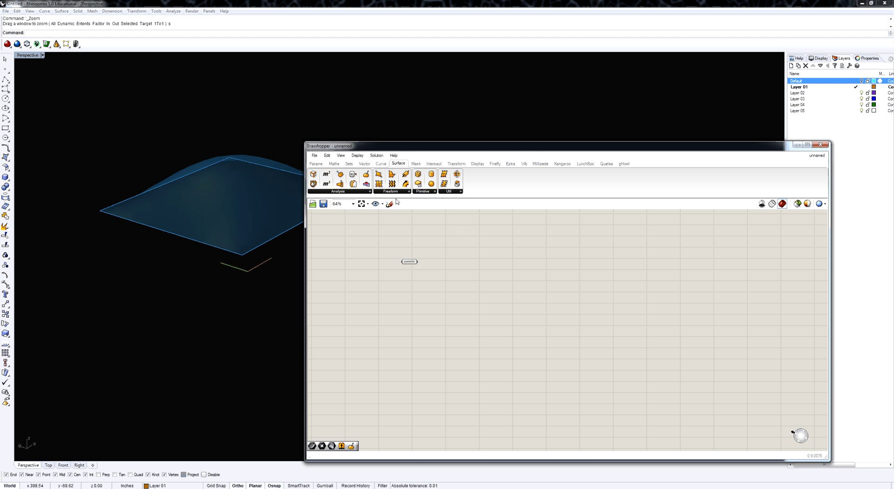
left_click(424, 192)
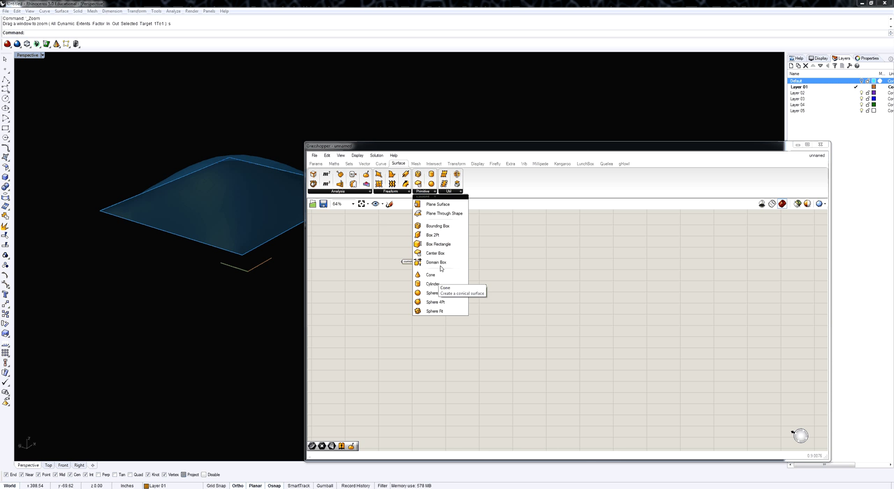
left_click(442, 262)
left_click(412, 302)
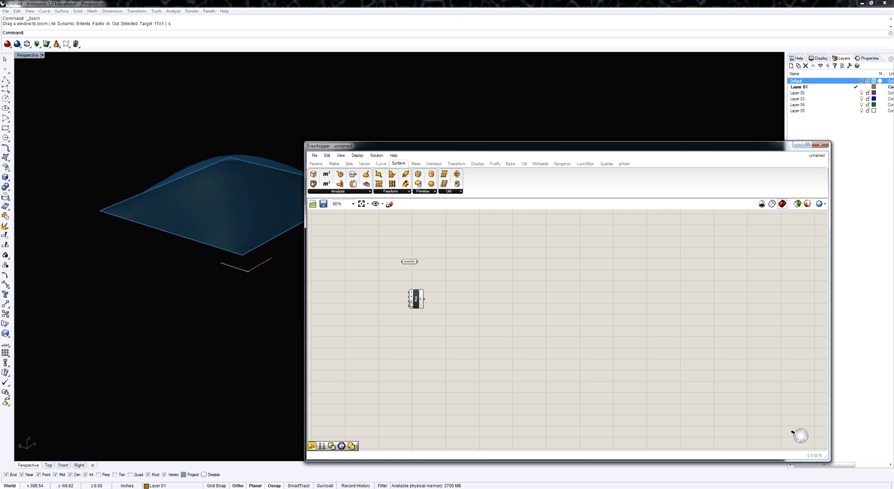
scroll(412, 305, "up", 3)
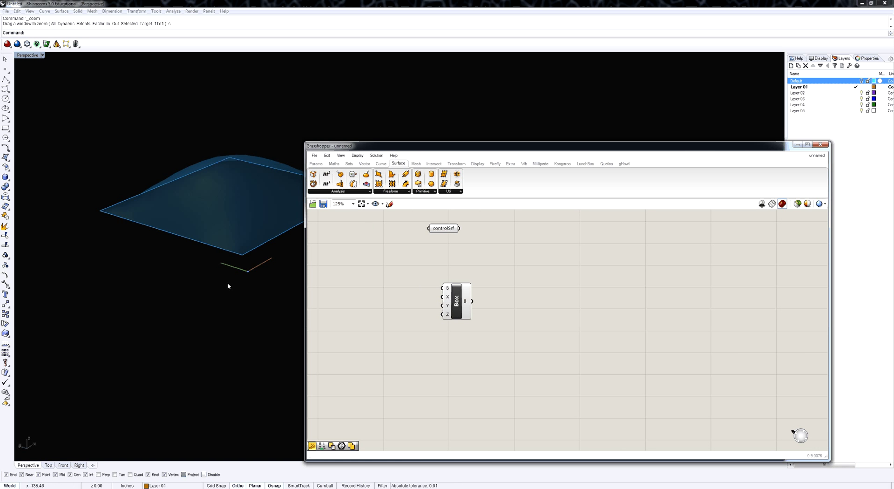
- Examine the default Domain Box preview at the origin in the Perspective view
right_click_drag(227, 282, 249, 280)
scroll(248, 279, "up", 10)
scroll(195, 241, "up", 3)
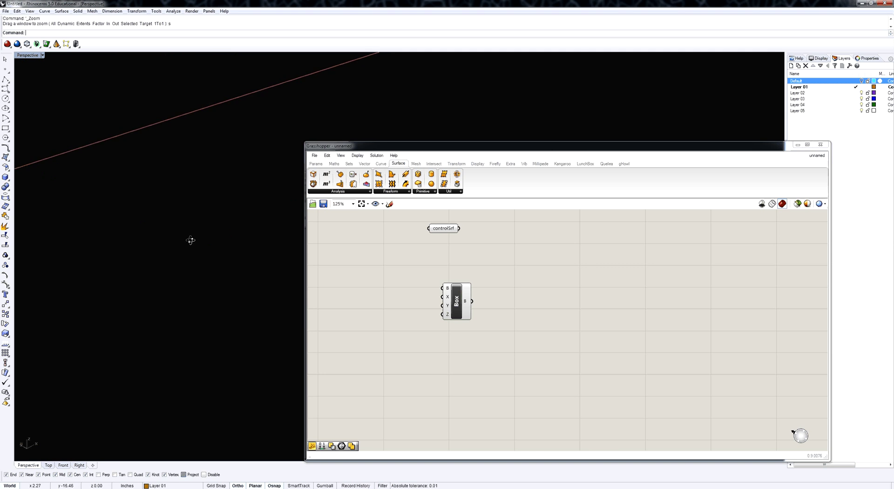
left_click(458, 302)
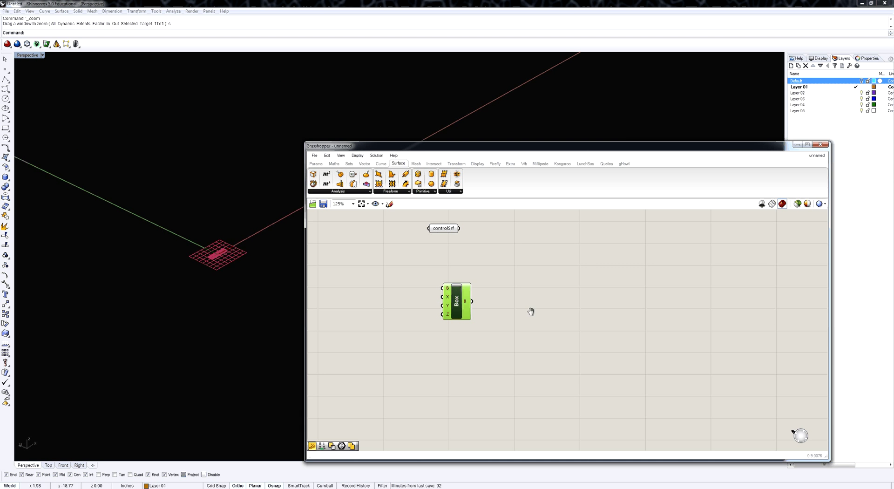
right_click_drag(530, 312, 520, 316)
middle_click(524, 317)
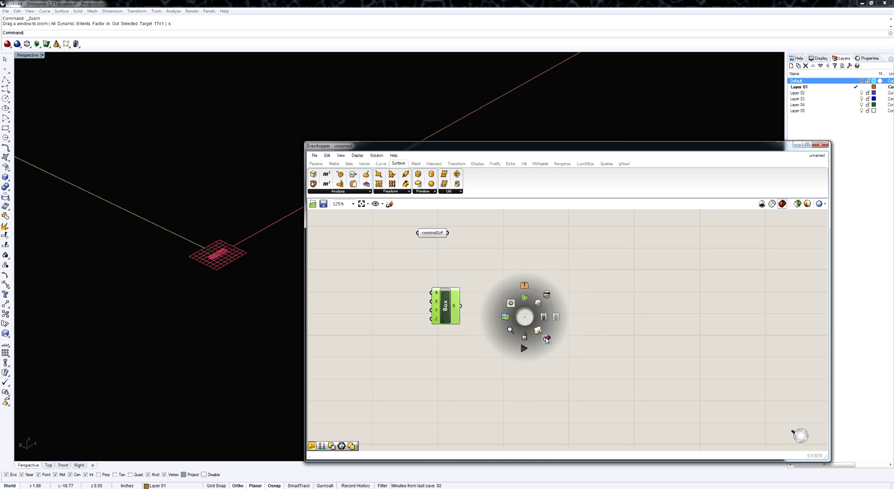
left_click(547, 340)
right_click_drag(211, 265, 172, 290)
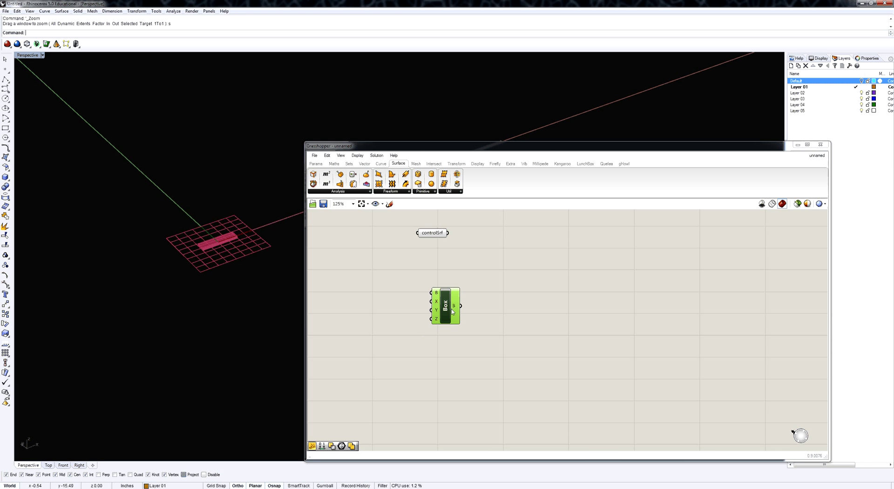
- Move the Domain Box component away from controlSrf and place an empty Panel in front of its inputs
left_click_drag(453, 311, 513, 337)
left_click(409, 293)
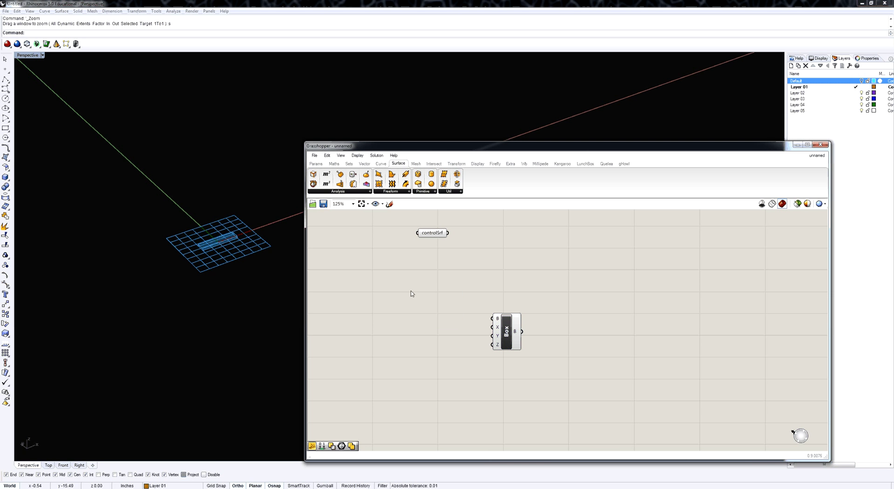
left_click(316, 164)
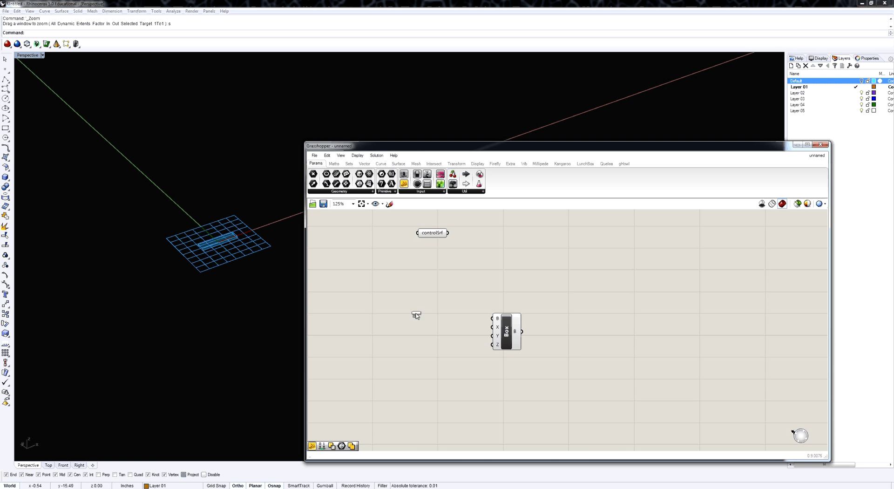
left_click_drag(415, 316, 415, 316)
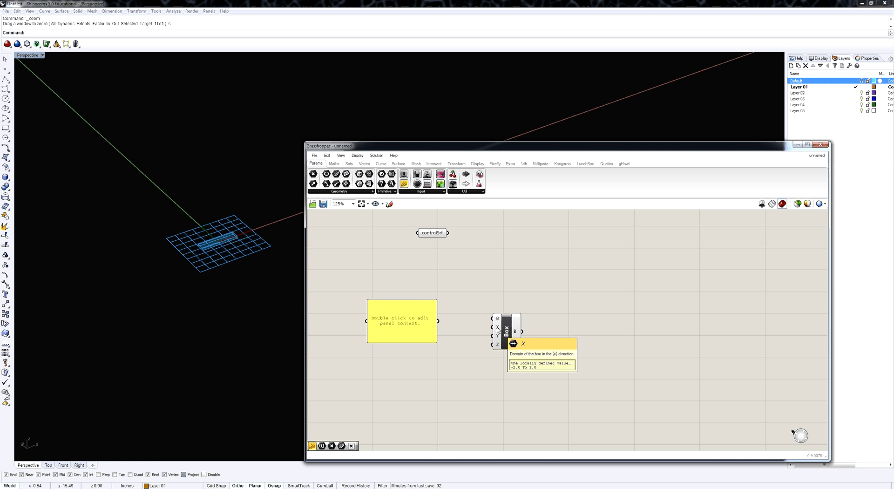
- Enter the domain -50 to 50 as the content of the empty panel
double_click(398, 328)
type("-50 to ")
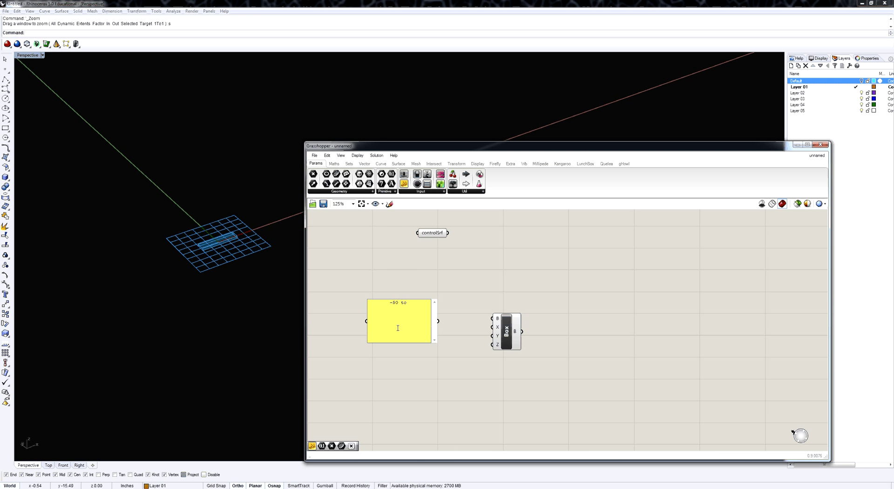
type("50")
left_click(471, 331)
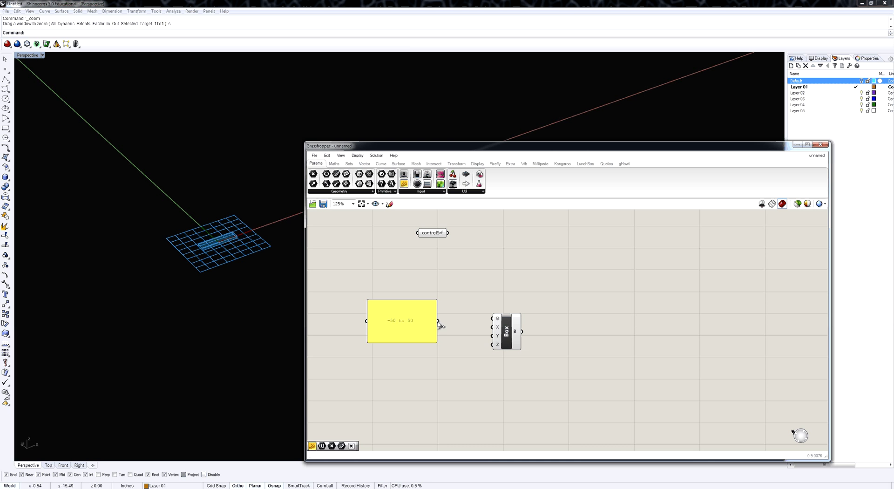
- Connect the panel to the X, Y and Z inputs of the Domain Box and inspect the enlarged box in Perspective
left_click_drag(439, 322, 492, 336)
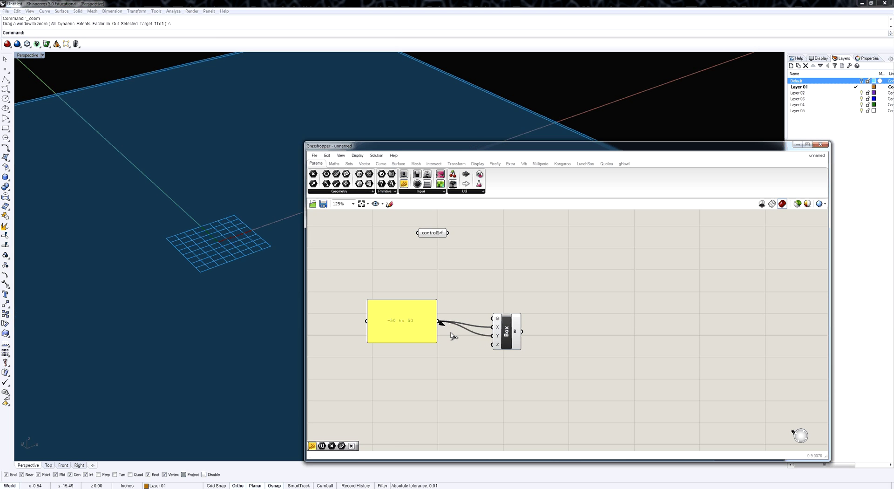
left_click_drag(439, 321, 492, 345)
left_click(508, 340)
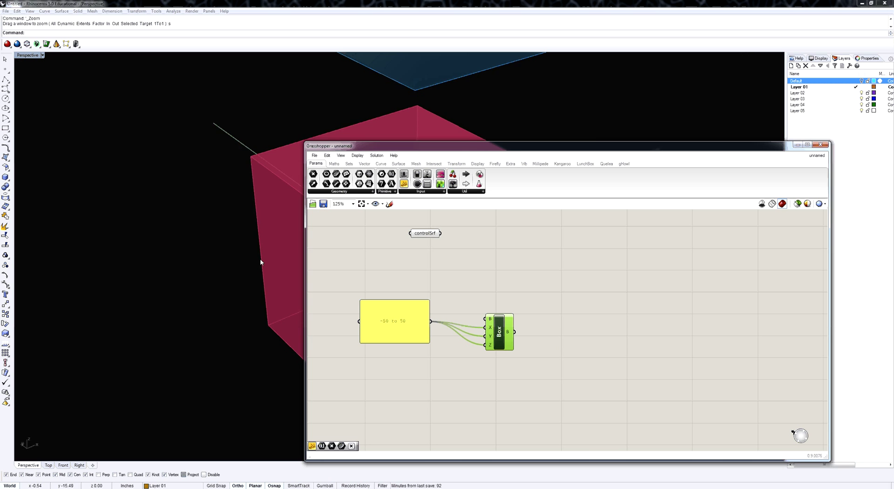
right_click_drag(260, 259, 82, 223)
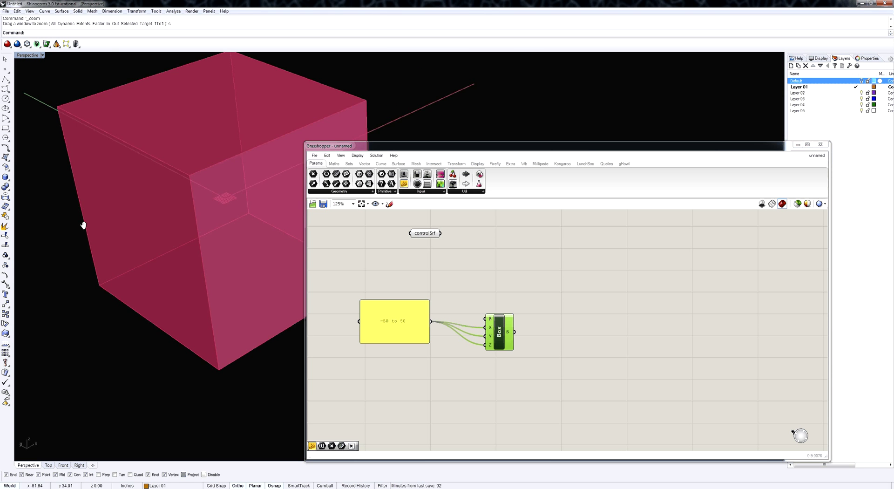
right_click_drag(233, 285, 211, 295)
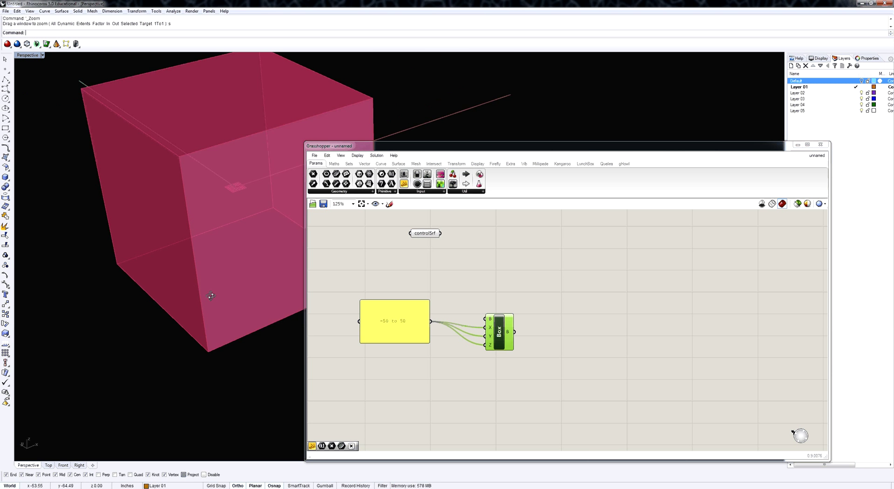
- Place a Box parameter beside the Domain Box and connect the Domain Box's output to it
left_click(385, 191)
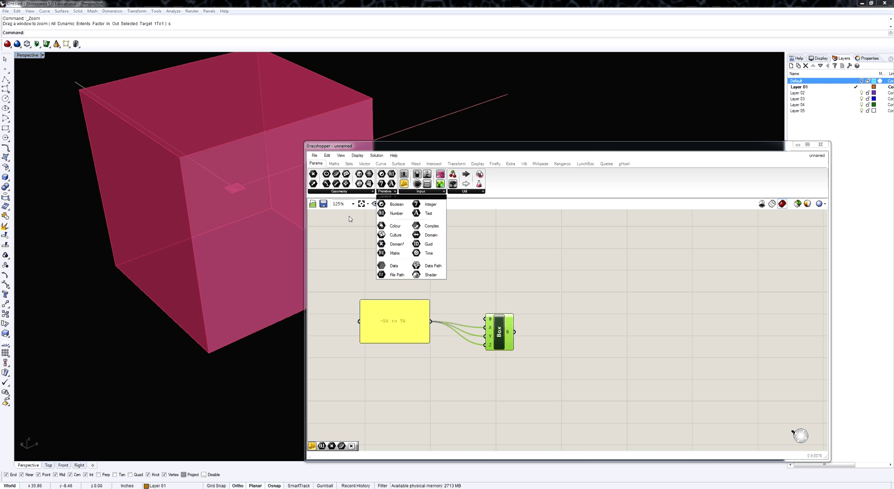
left_click(356, 192)
left_click(325, 247)
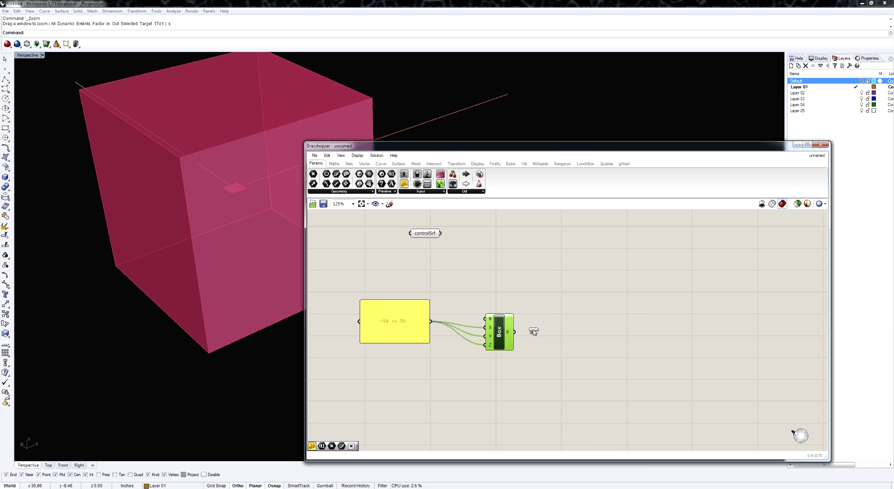
left_click(560, 338)
left_click_drag(514, 332, 559, 343)
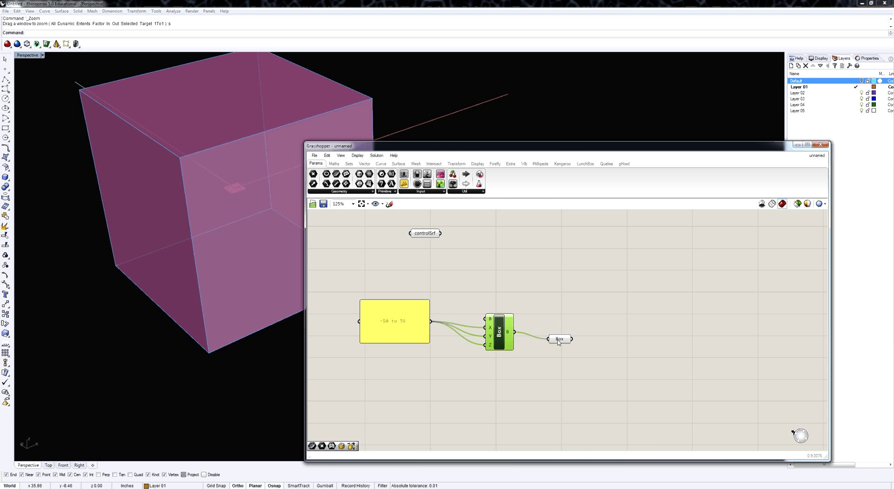
- Rename the Box parameter to ReferenceBox
right_click(559, 341)
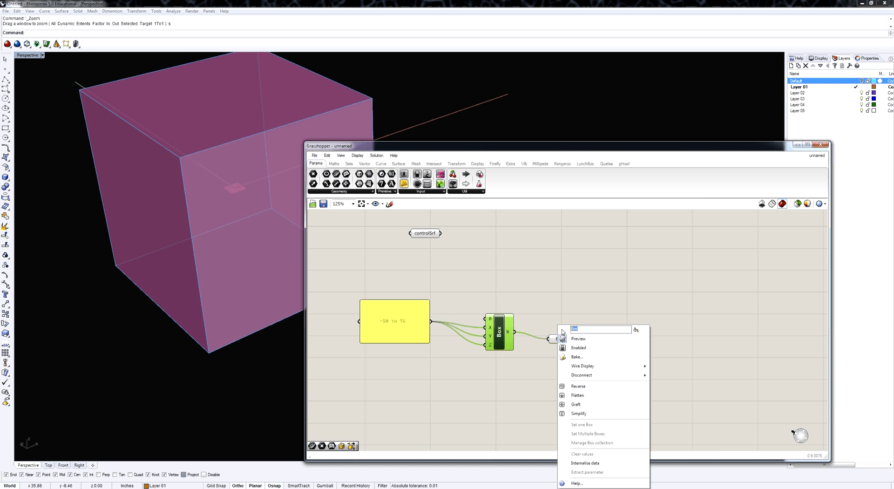
type("ReferenceBox")
left_click(551, 299)
- Duplicate the ReferenceBox parameter onto the empty canvas below and connect the original's output to the copy
left_click(559, 339)
right_click_drag(585, 355, 535, 327)
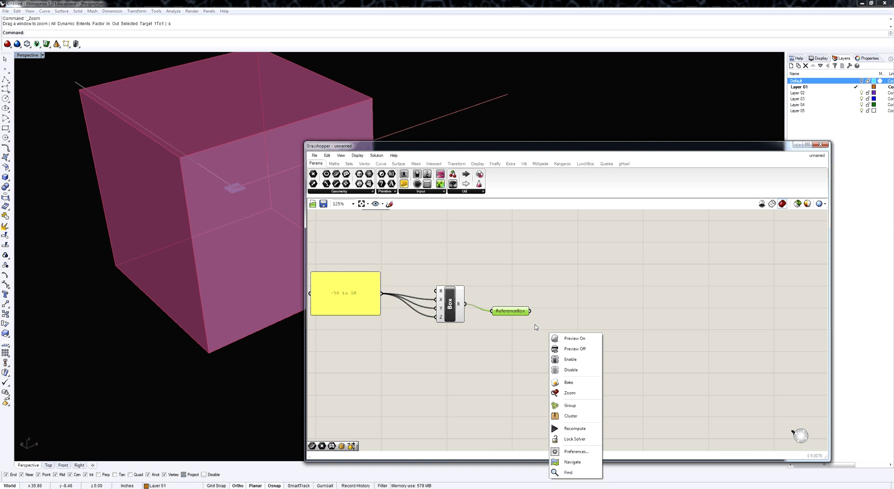
left_click_drag(516, 314, 590, 371)
left_click_drag(539, 308, 566, 370)
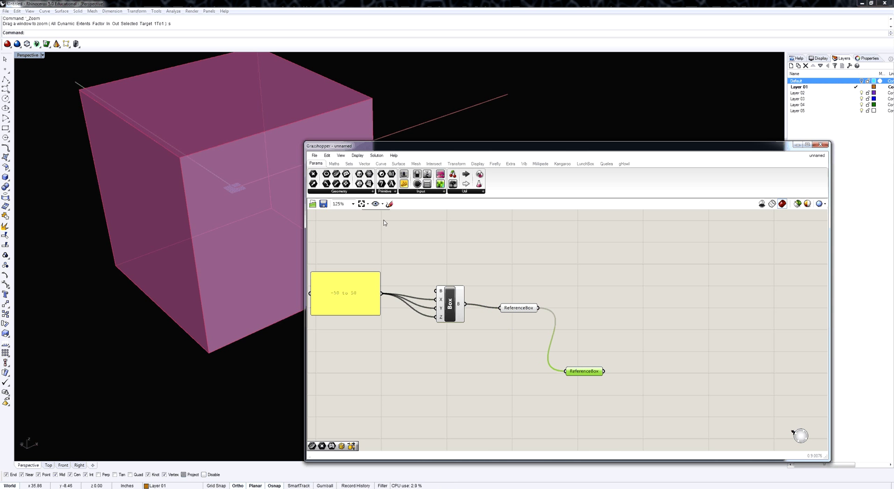
- Place an Evaluate Box component below the ReferenceBox copy and connect the copy to its B input
left_click(399, 164)
left_click(353, 192)
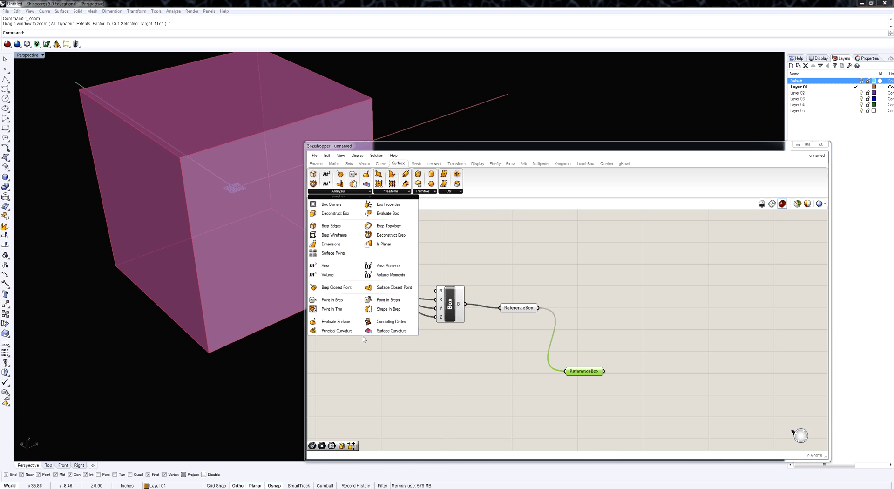
left_click(394, 213)
left_click(648, 410)
left_click_drag(604, 371, 638, 397)
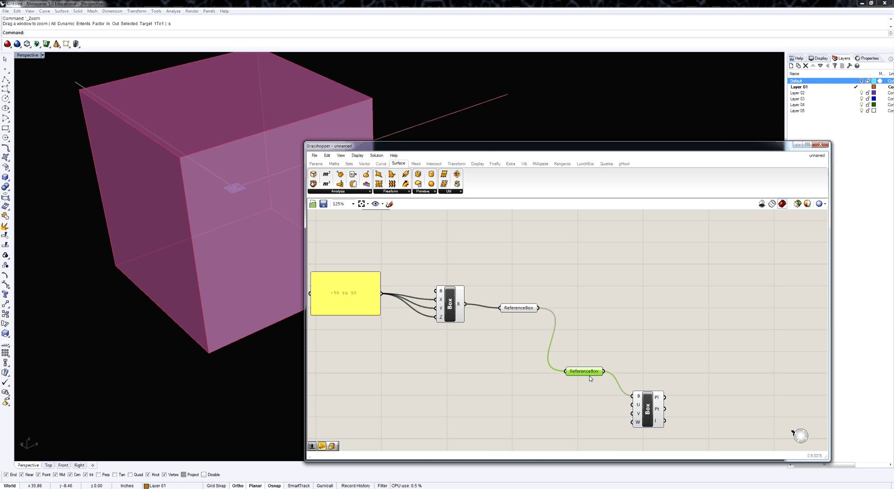
- Set the wire display of the ReferenceBox copy to Hidden and move the copy next to the Evaluate Box
left_click_drag(585, 372, 586, 378)
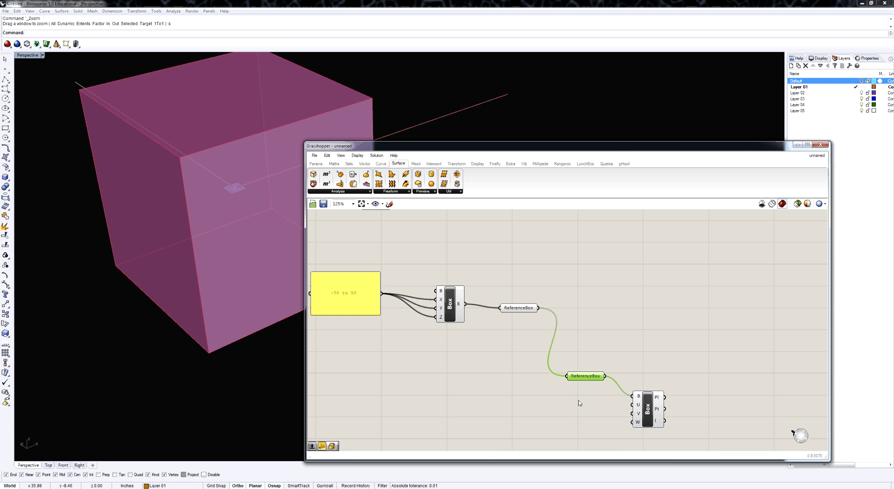
right_click(586, 375)
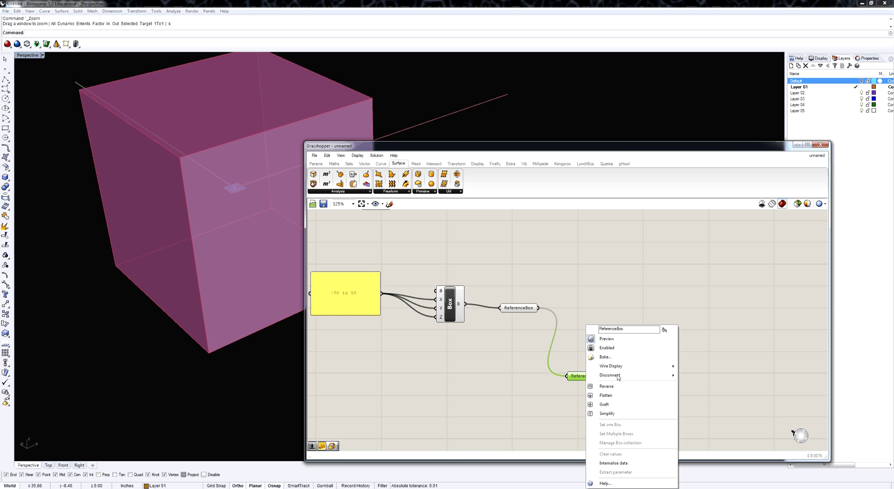
mouse_move(661, 366)
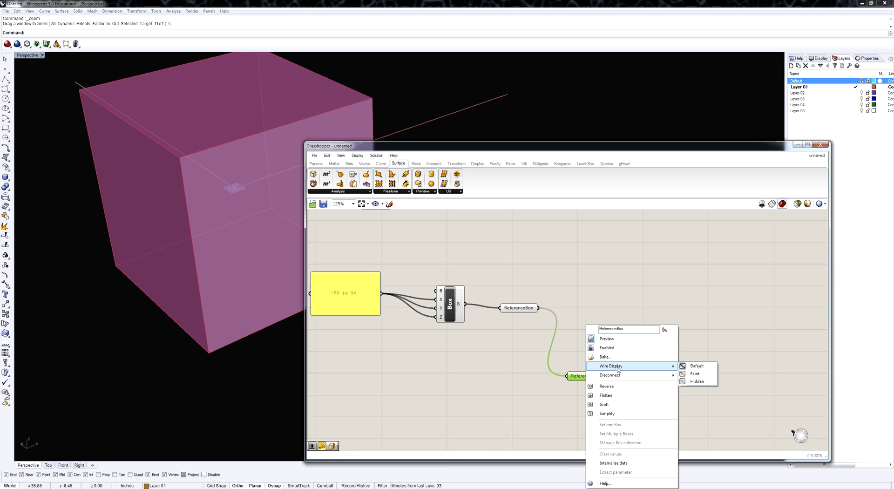
left_click(693, 382)
left_click_drag(589, 382, 599, 393)
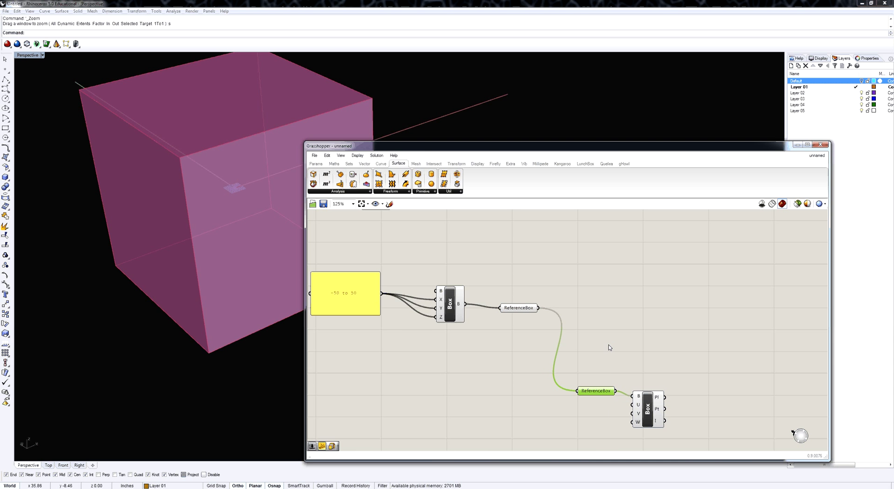
left_click(622, 368)
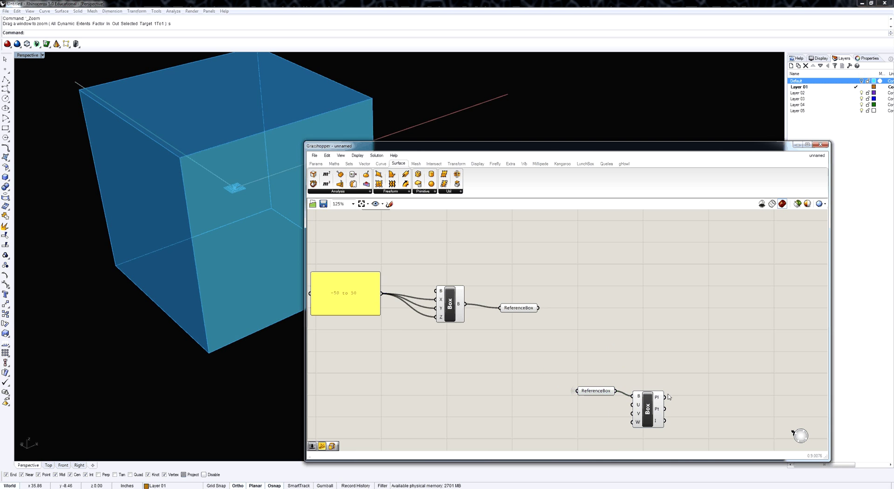
- Place a number slider with value 0.250 and connect it to the Evaluate Box's U input
right_click_drag(667, 378, 658, 343)
right_click_drag(600, 407, 597, 385)
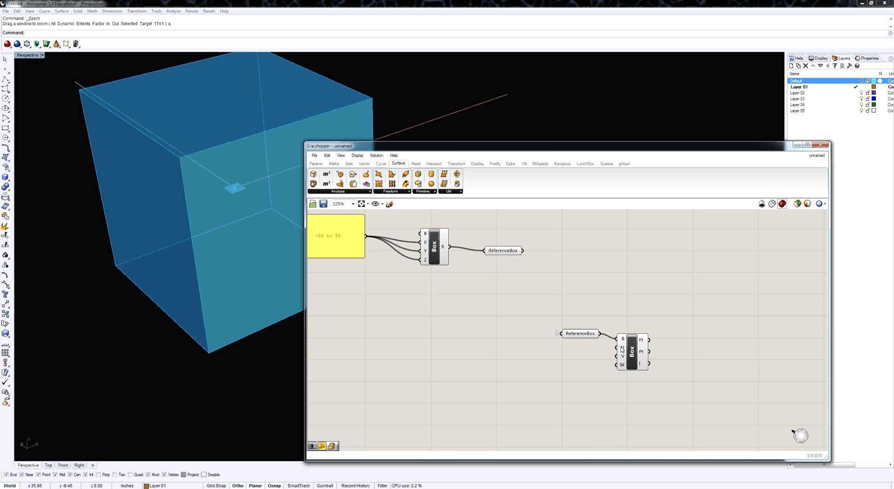
mouse_move(622, 348)
left_click(315, 163)
left_click_drag(404, 176, 537, 367)
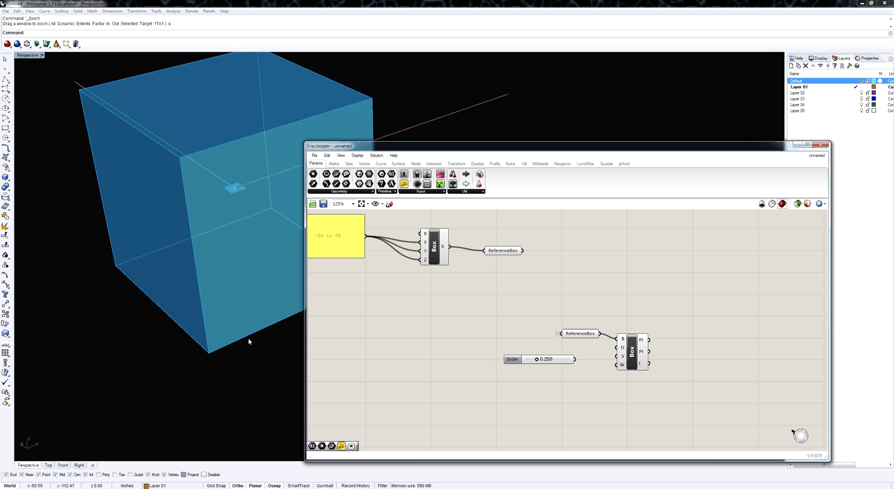
scroll(248, 337, "down", 5)
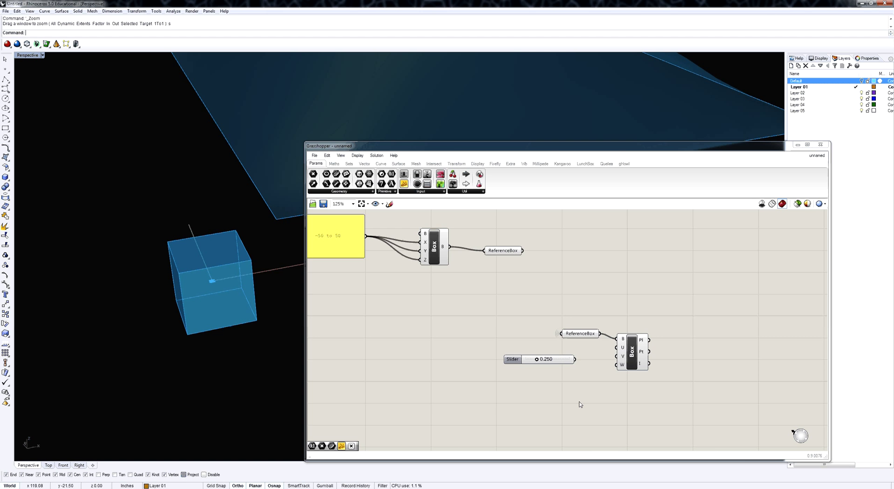
left_click_drag(575, 359, 619, 352)
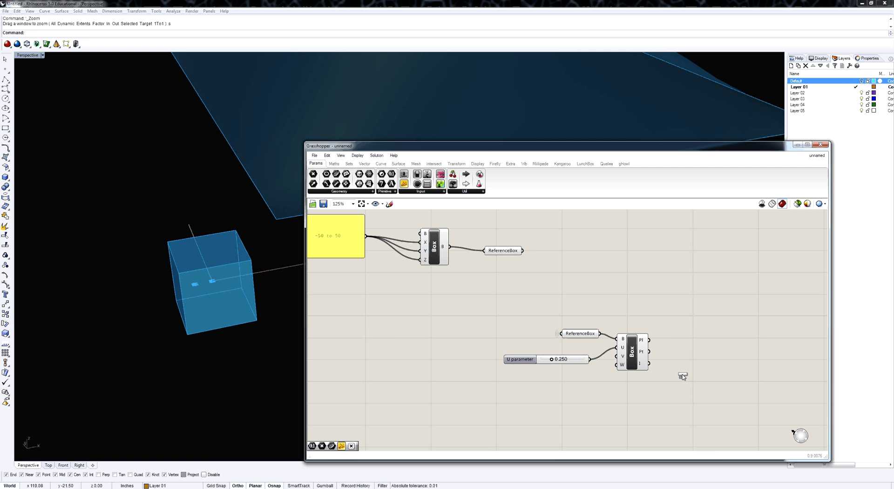
- Connect the Evaluate Box's Pt output to a Point parameter and turn off the Evaluate Box's preview
left_click_drag(683, 376, 681, 350)
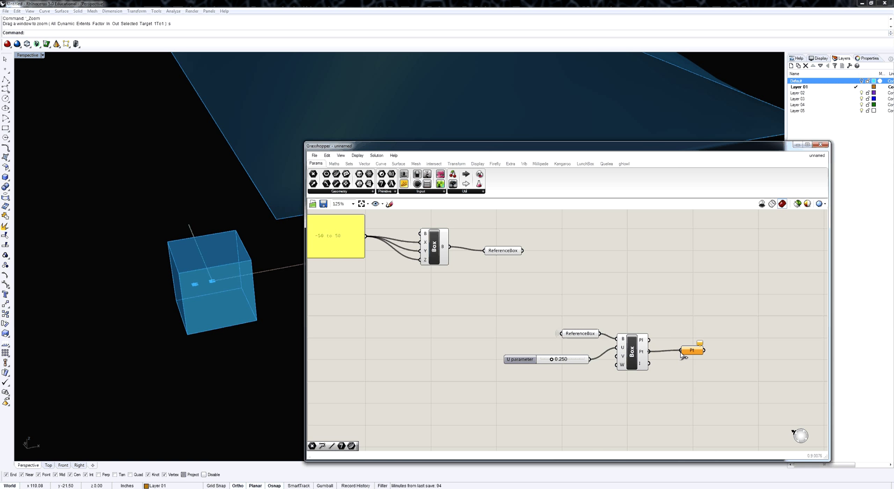
middle_click(633, 358)
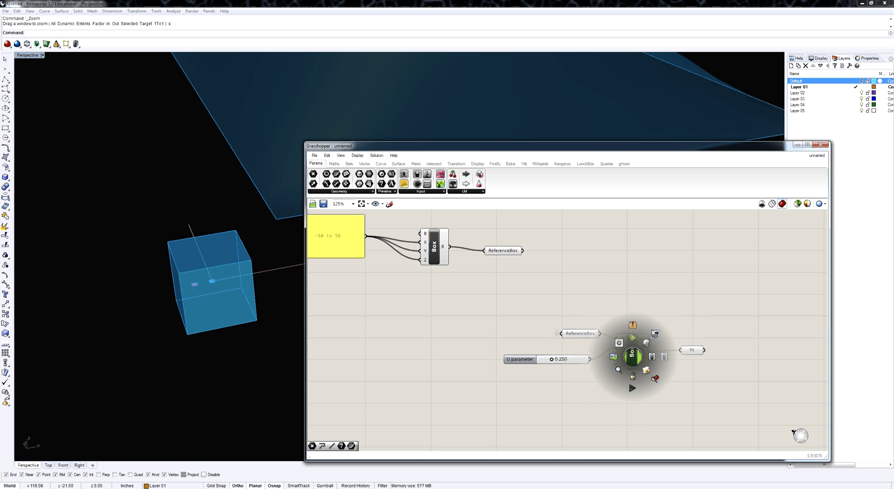
left_click(655, 333)
- Limit the U parameter slider to two decimal digits and set it to 0.50
mouse_move(550, 361)
left_mouse_down()
mouse_move(527, 360)
mouse_move(598, 360)
mouse_move(566, 360)
left_mouse_up()
right_click_drag(225, 318, 186, 358)
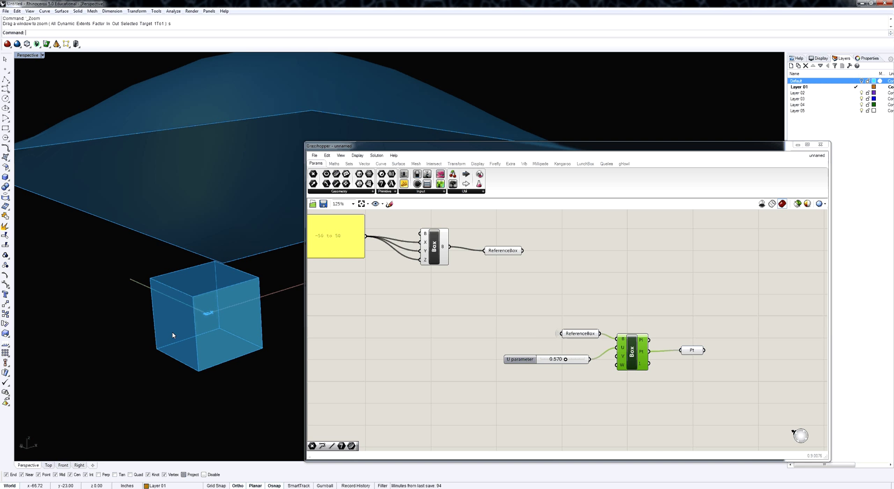
double_click(526, 360)
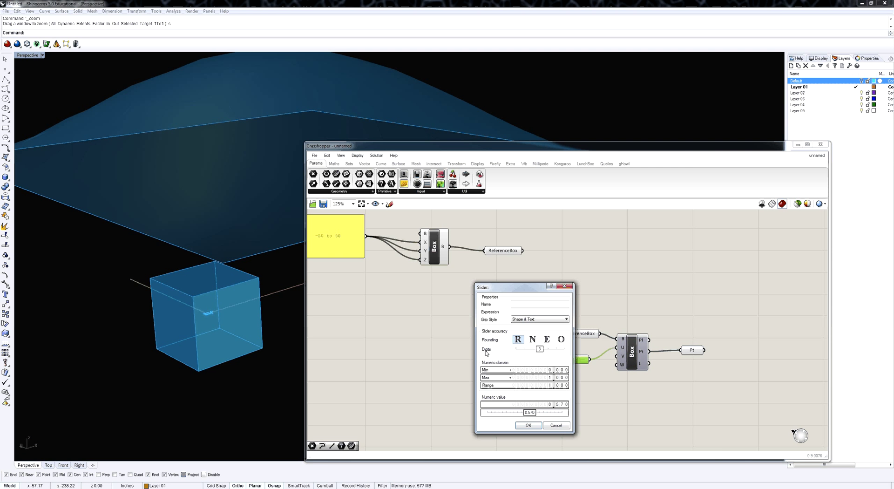
left_click_drag(545, 352, 531, 352)
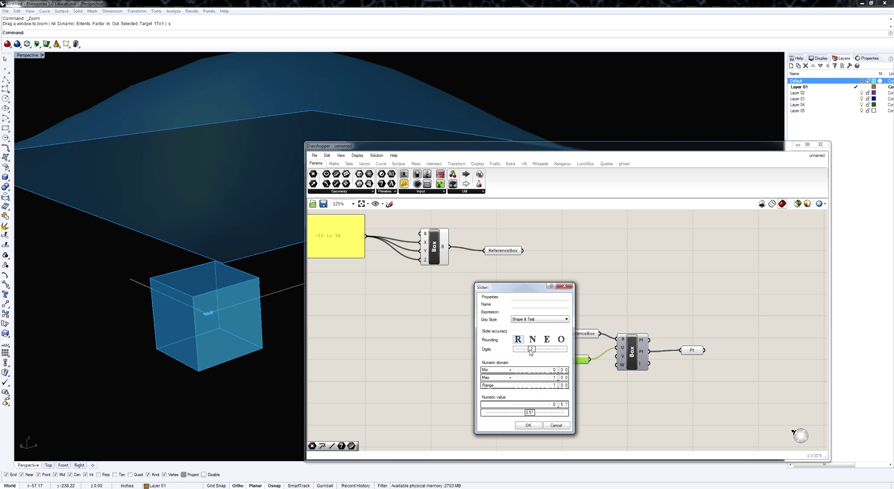
left_click(530, 429)
scroll(540, 371, "up", 3)
middle_click(537, 346)
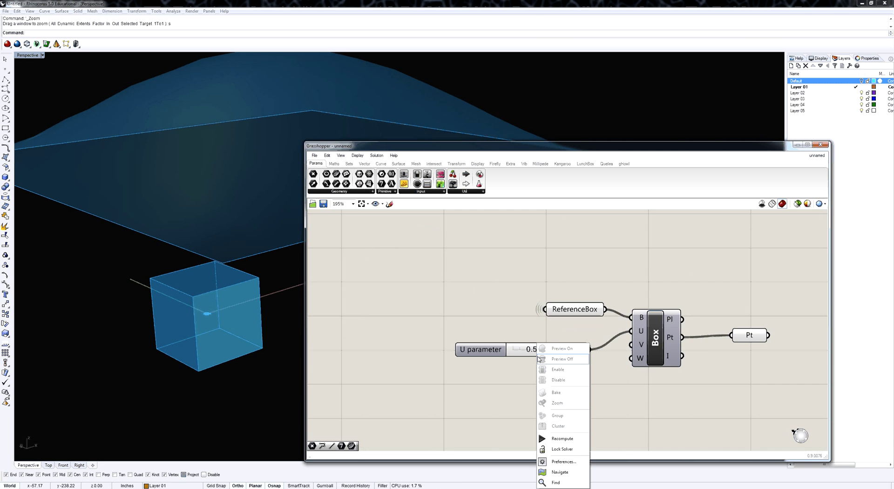
left_click(535, 359)
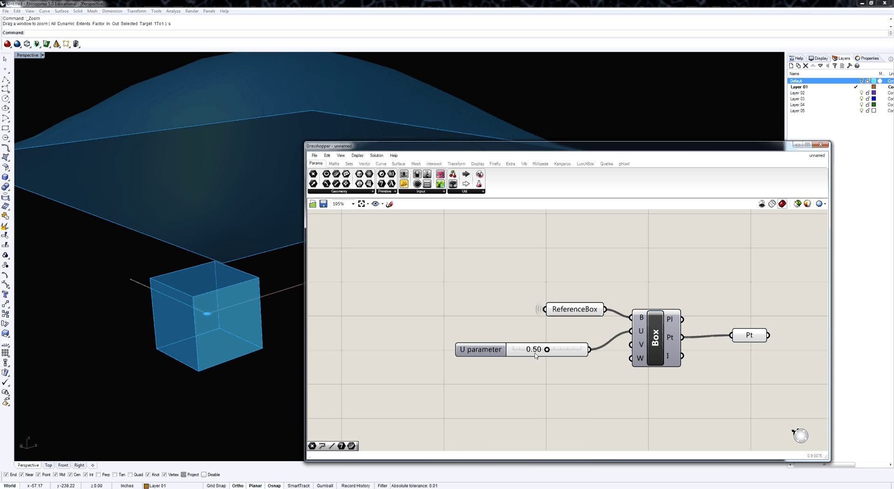
- Add copies of the slider for the Evaluate Box's V and W inputs, then set U to 0.50 and V to 0.48
left_click_drag(544, 354, 631, 345)
key("ctrl+v")
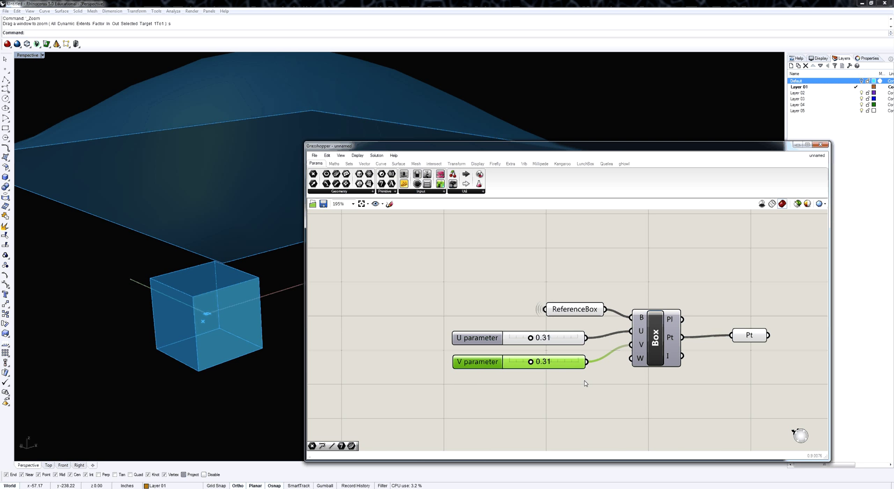
key("ctrl+v")
left_click_drag(591, 375, 630, 359)
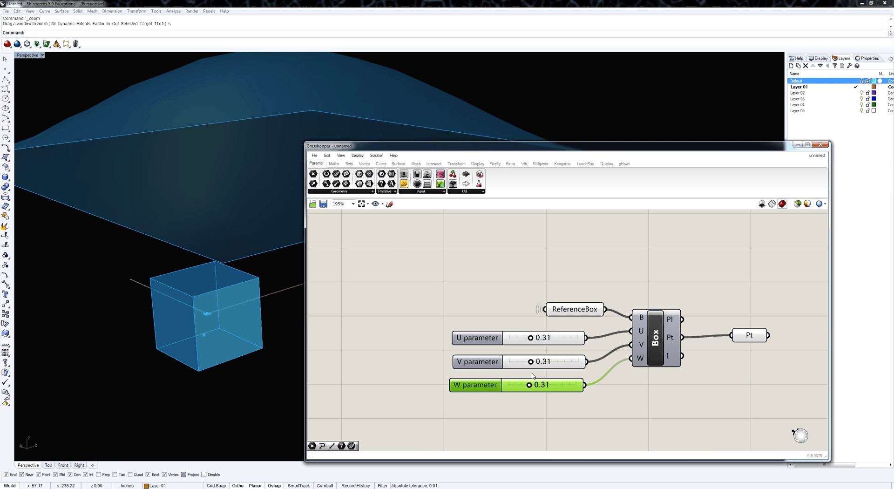
mouse_move(534, 340)
left_mouse_down()
mouse_move(545, 340)
mouse_move(542, 364)
left_mouse_up()
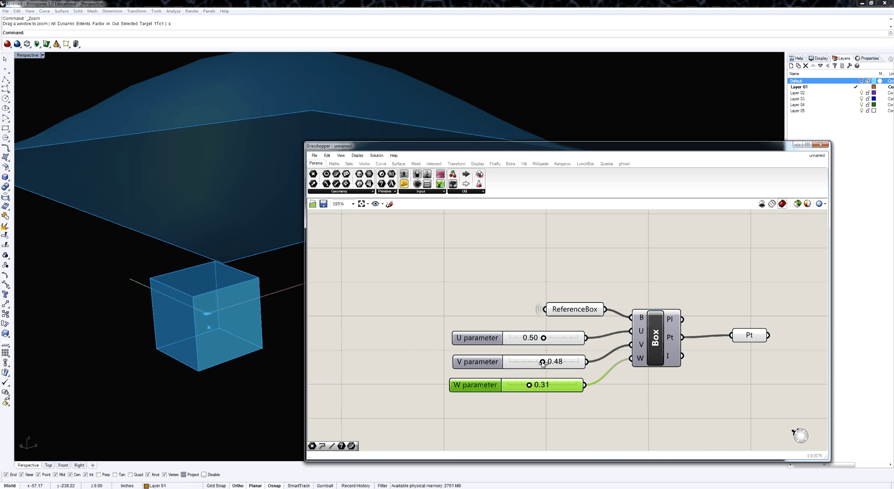
- Lengthen the U, V and W parameter sliders for finer control over their values
right_click_drag(570, 367, 520, 360)
left_click_drag(483, 404, 352, 333)
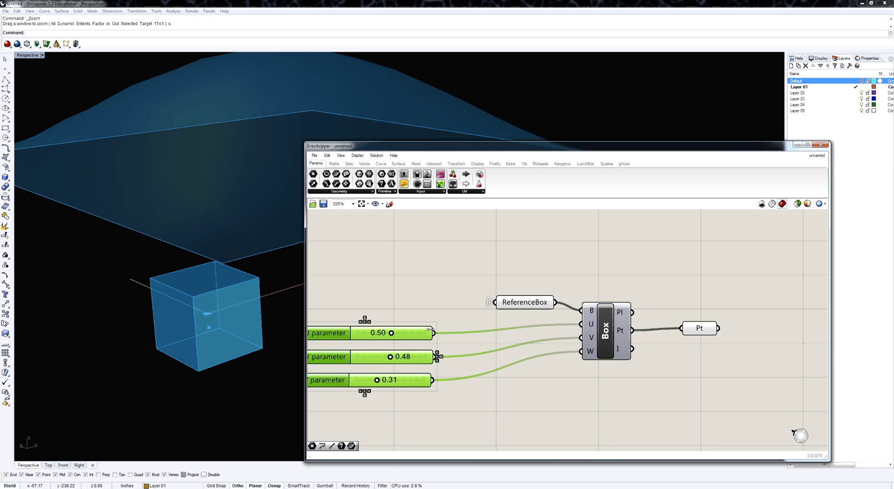
left_click_drag(438, 333, 523, 333)
left_click_drag(434, 357, 519, 357)
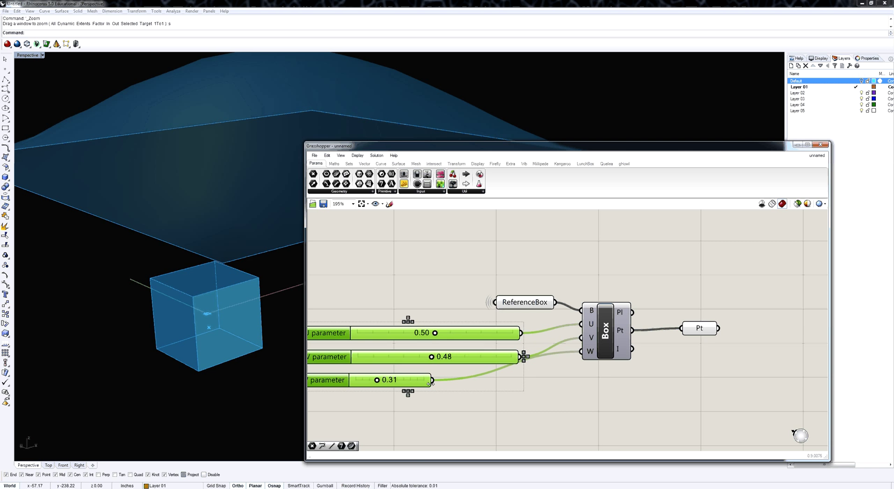
left_click_drag(432, 380, 524, 380)
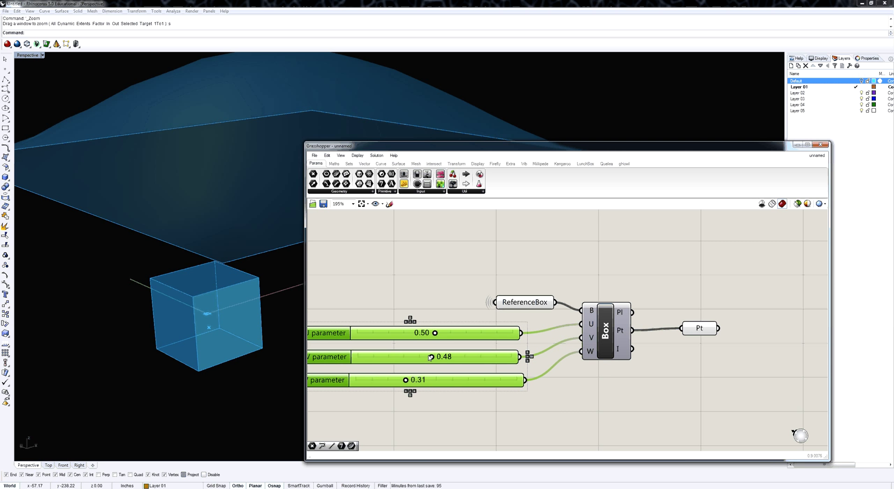
- Set the V and W sliders to 0.50 and rename the Pt parameter after the Evaluate Box as Midpoint
left_click_drag(431, 356, 436, 380)
right_click(697, 331)
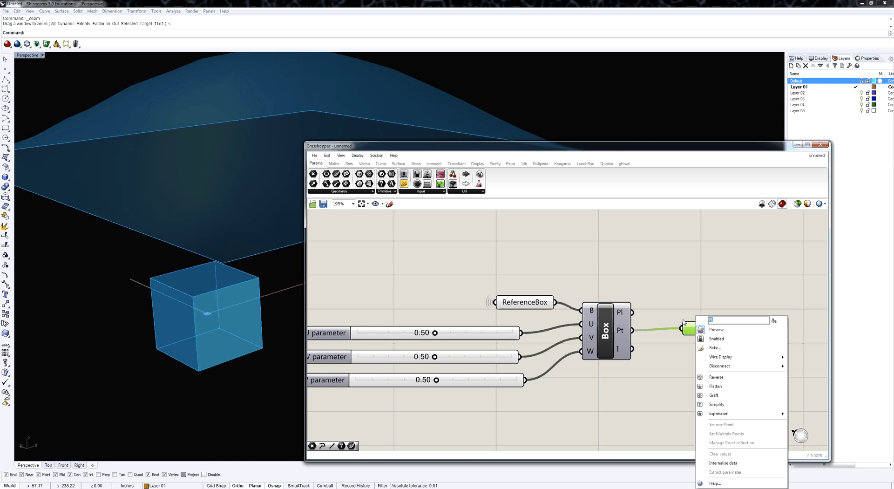
type("Midpoint")
- Duplicate the ReferenceBox parameter, three sliders, Evaluate Box and Midpoint parameter, placing the copy below the original
scroll(646, 252, "down", 4)
right_click(664, 266)
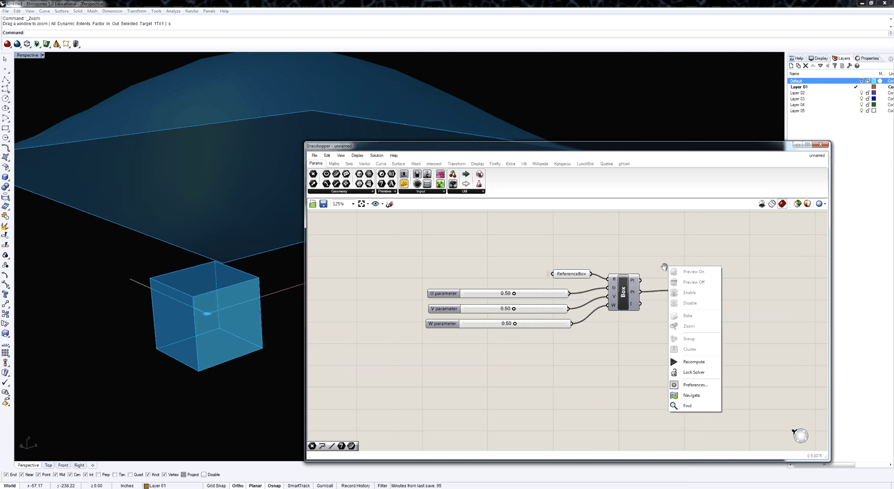
scroll(692, 350, "down", 1)
left_click_drag(692, 350, 536, 266)
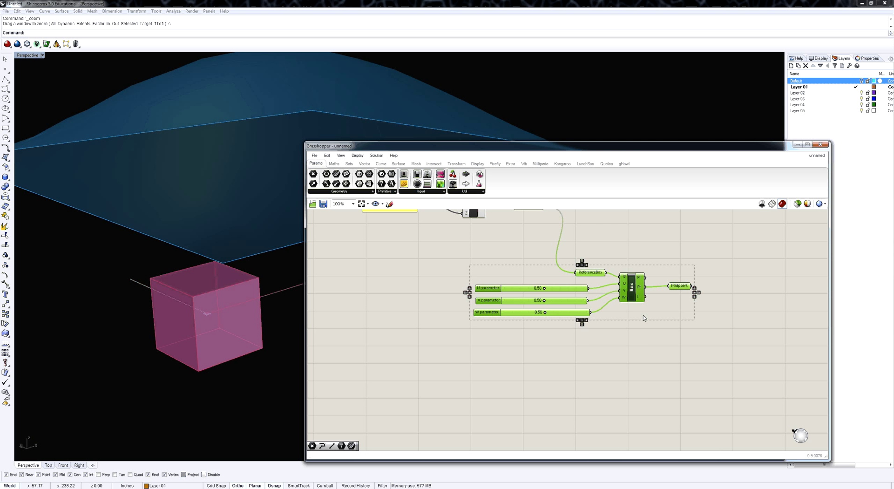
key("ctrl+c")
key("ctrl+v")
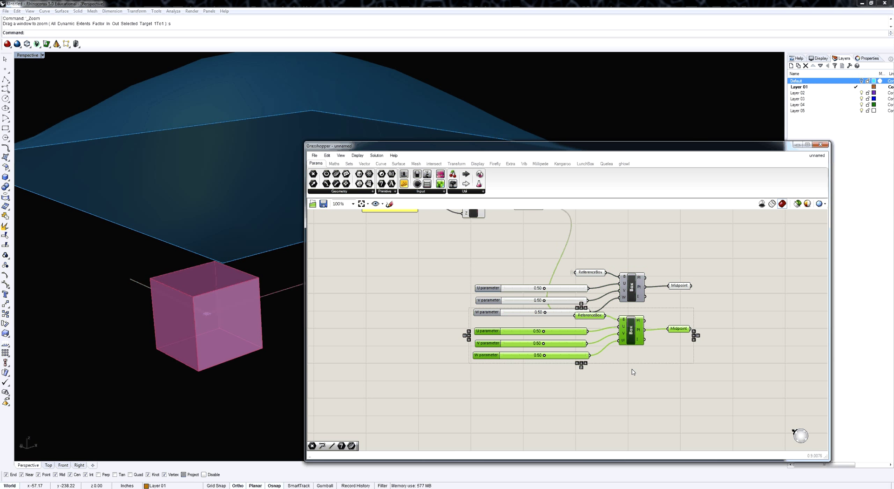
left_click_drag(668, 352, 669, 417)
left_click(669, 417)
- Rename the copied Midpoint parameter as Point and set its U, V and W sliders to 0.00
right_click(679, 394)
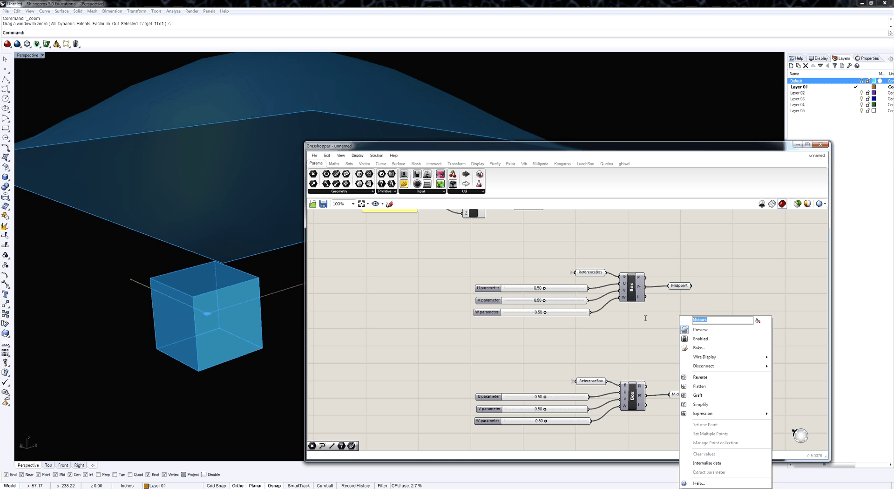
type("Point")
key("Return")
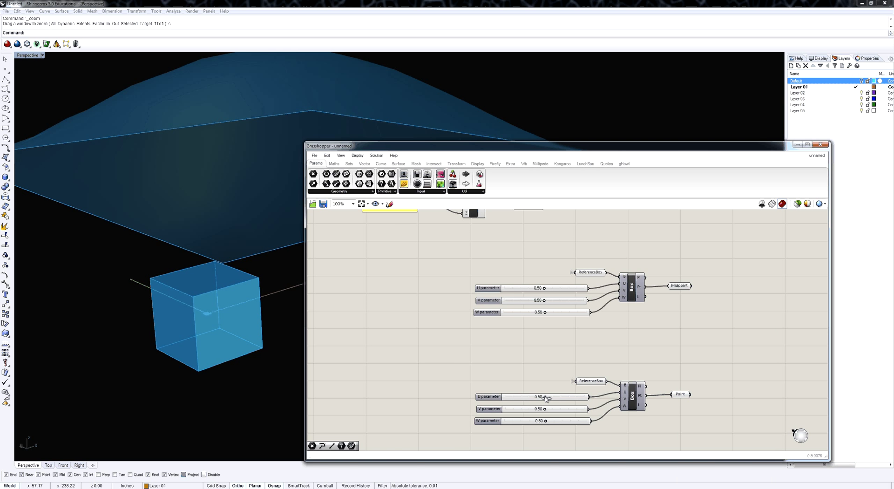
left_click_drag(545, 398, 504, 421)
mouse_move(200, 326)
right_mouse_down()
mouse_move(169, 332)
mouse_move(204, 319)
right_mouse_up()
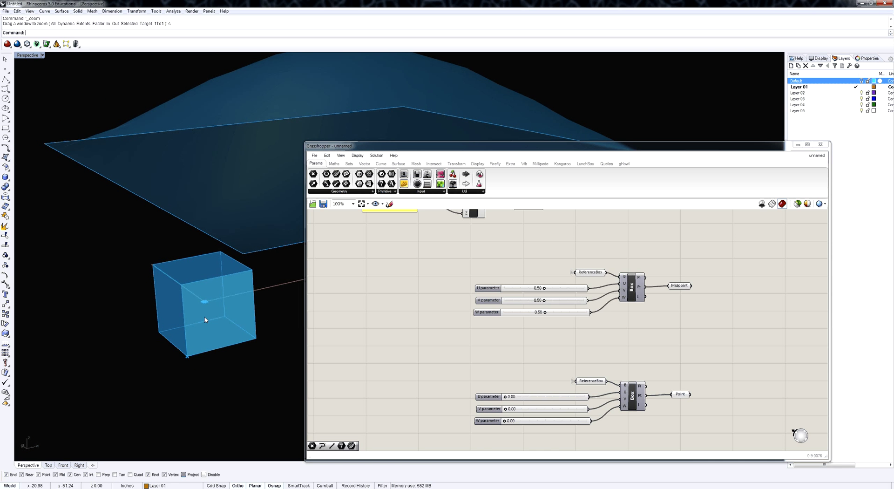
- Place a Line component and connect Midpoint to its A input and Point to its B input
right_click_drag(640, 367, 558, 357)
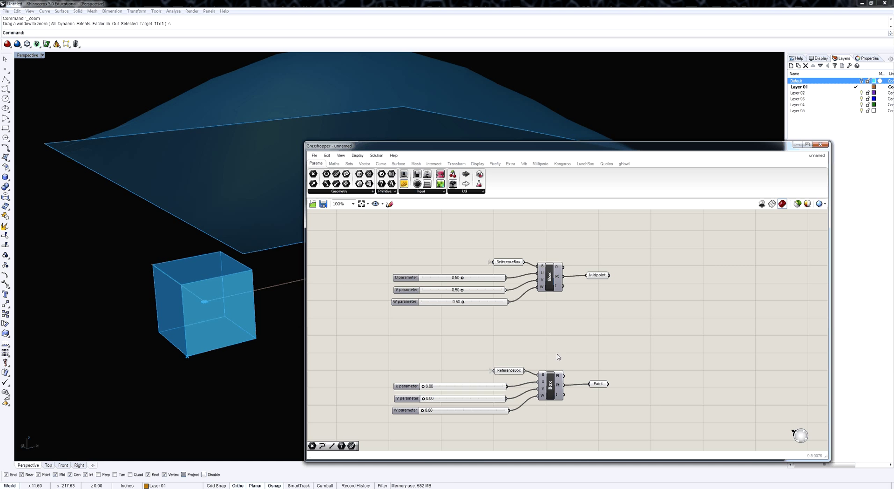
left_click(381, 164)
right_click_drag(455, 246, 453, 273)
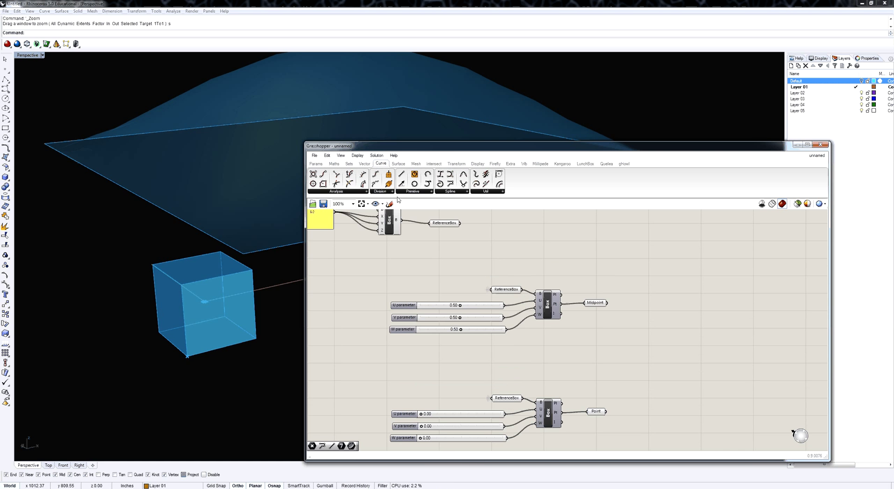
left_click(422, 191)
left_click_drag(479, 204, 675, 367)
left_click_drag(607, 302, 665, 365)
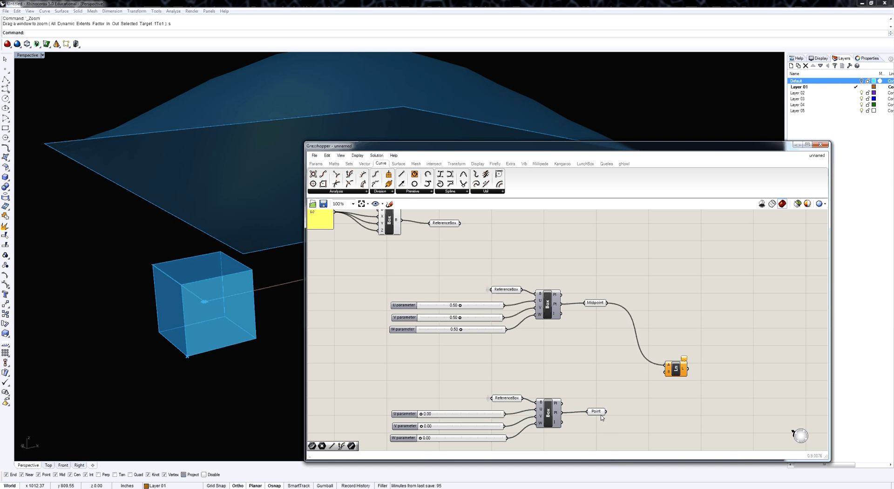
left_click_drag(605, 412, 665, 373)
left_click(680, 364)
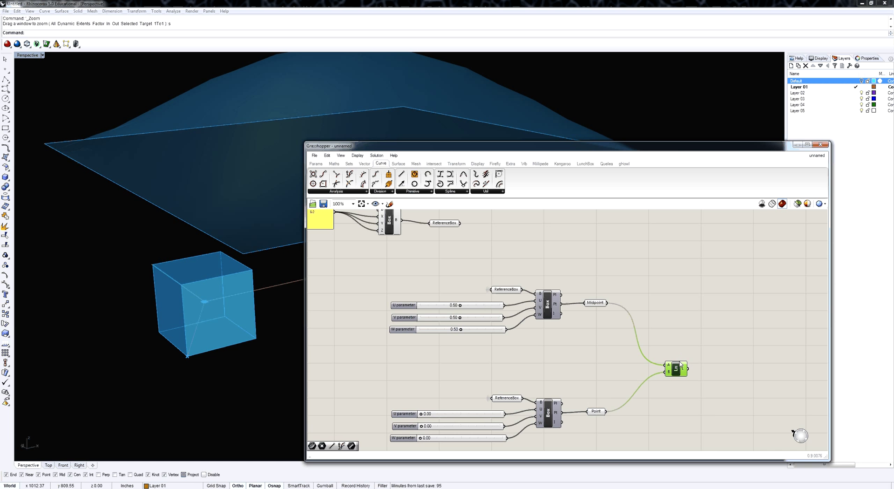
right_click_drag(604, 380, 608, 362)
left_click(608, 362)
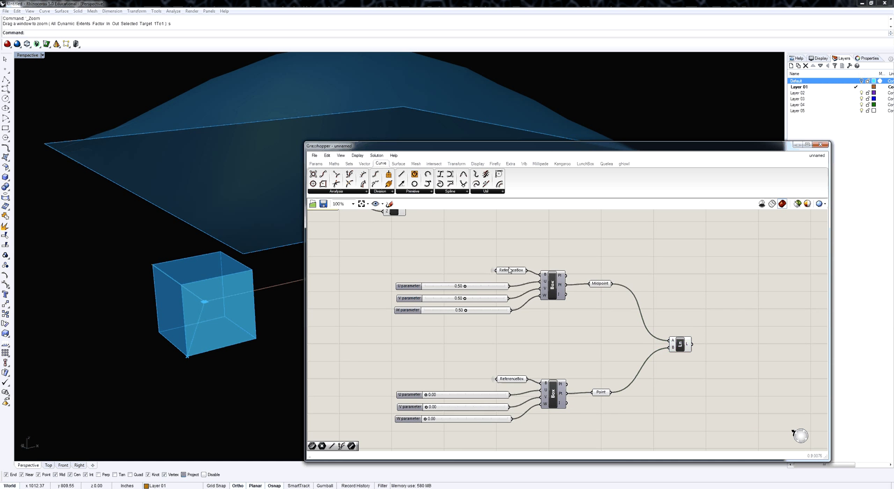
- Turn off the preview of both ReferenceBox parameters that feed the Evaluate Boxes
right_click_drag(510, 275, 523, 311)
left_click(522, 308)
middle_click(521, 306)
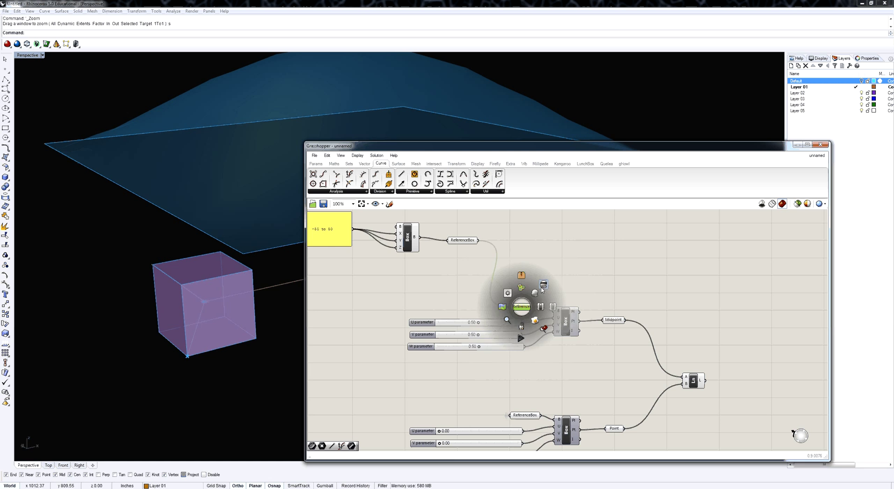
left_click(542, 288)
left_click(525, 415)
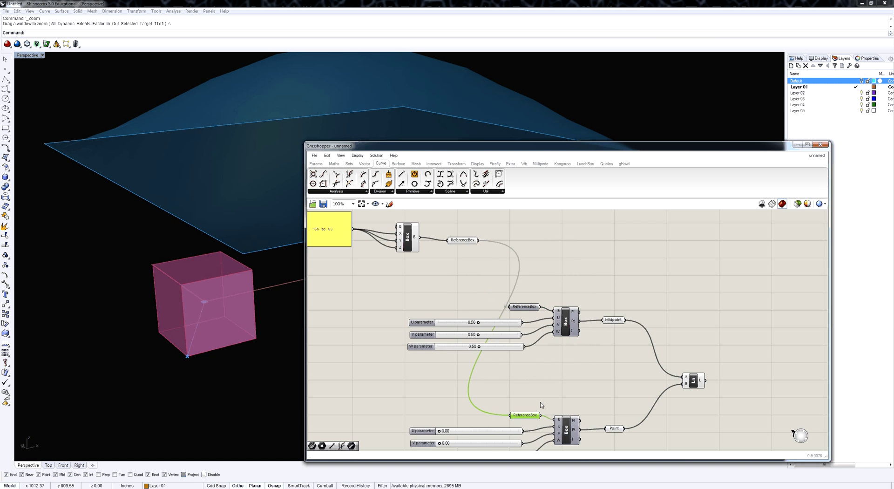
key("space")
left_click(556, 392)
left_click(531, 368)
- Duplicate the Point group together with its Line component and place the copy below it
right_click_drag(531, 336, 530, 330)
scroll(530, 308, "down", 2)
right_click(530, 308)
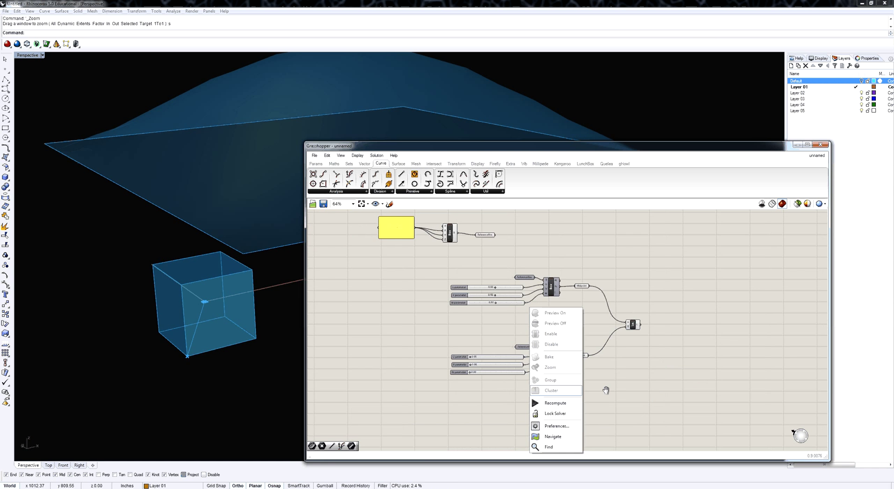
left_click_drag(624, 403, 459, 344)
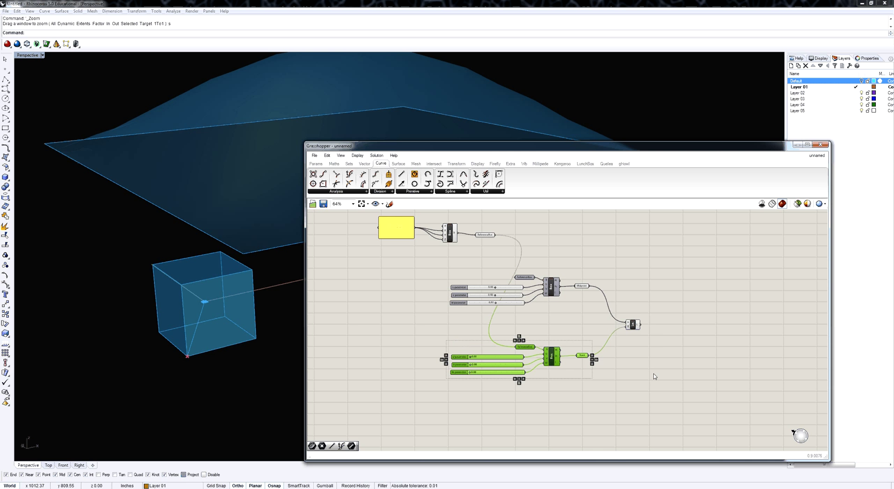
left_click_drag(659, 365, 622, 325)
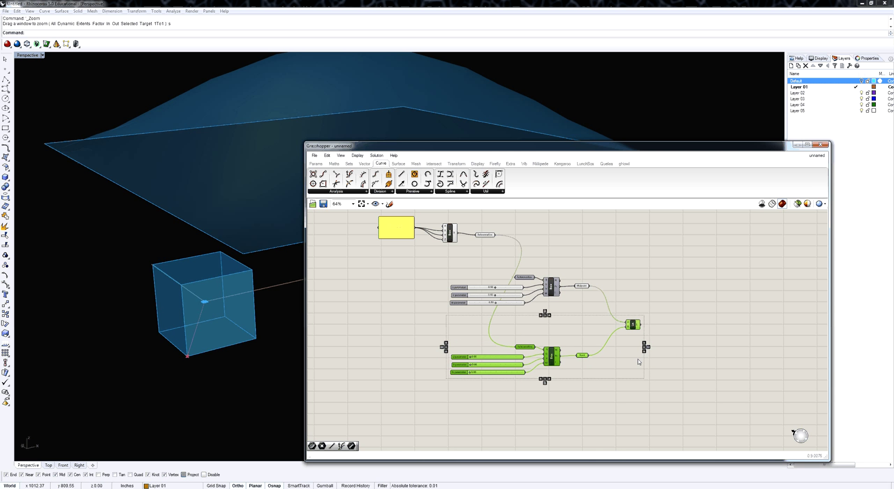
left_click_drag(552, 361, 555, 421)
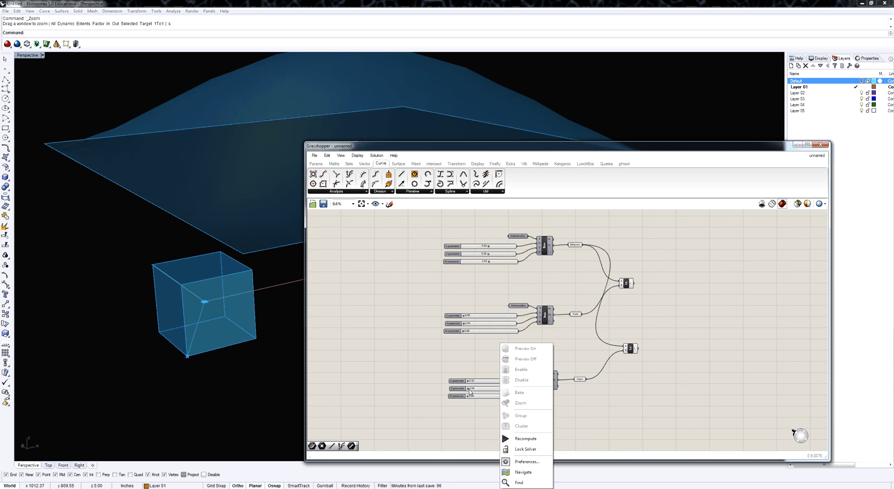
- Replace the new copy's W slider with a connection from the W slider above, and set its V parameter to 1.00
scroll(441, 408, "up", 1)
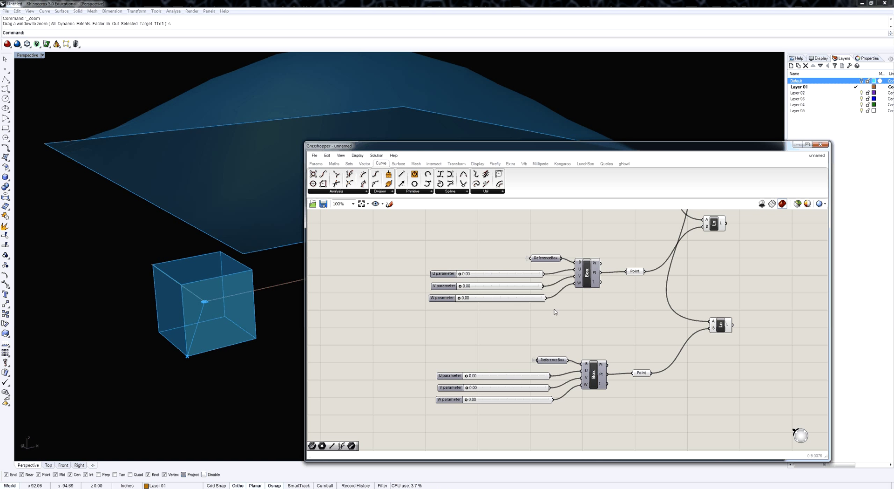
left_click_drag(546, 301, 581, 386)
left_click(485, 398)
key("Delete")
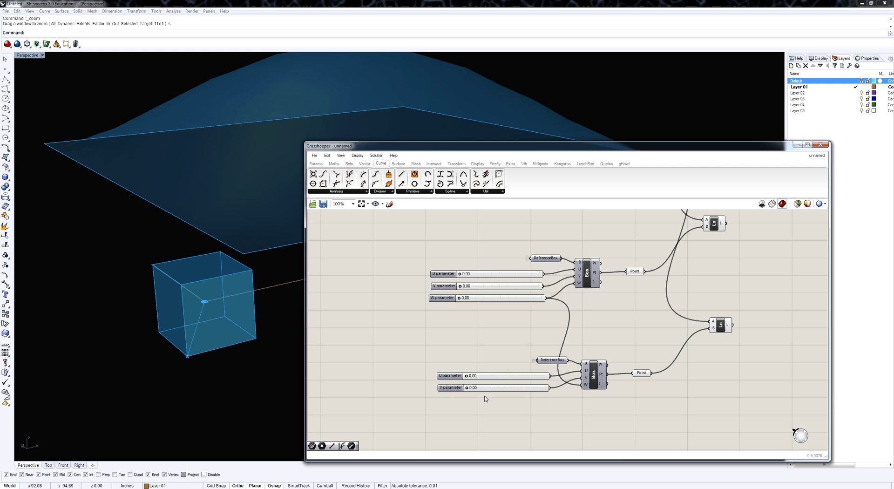
left_click_drag(466, 388, 577, 376)
- Duplicate the newest Point group with its Line component below it and set the copy's U parameter to 1.00
right_click_drag(695, 404, 650, 369)
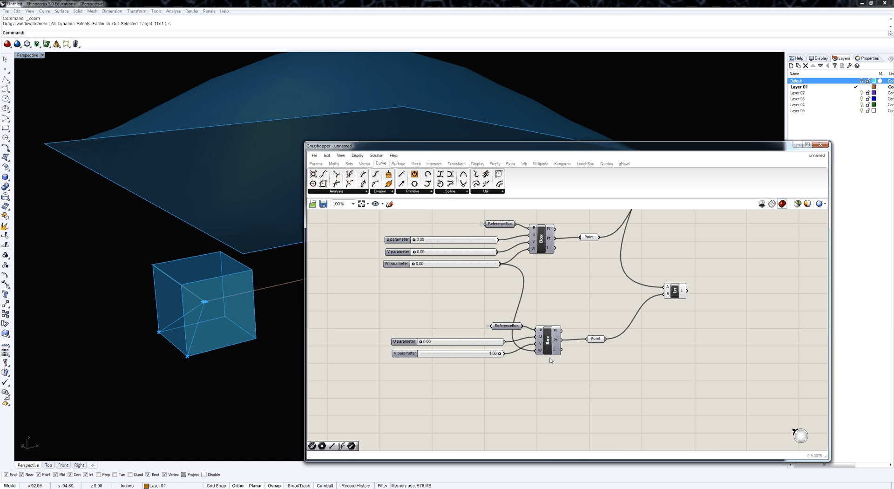
left_click_drag(733, 415, 380, 316)
left_click(674, 295, "shift")
key("ctrl+c")
key("ctrl+v")
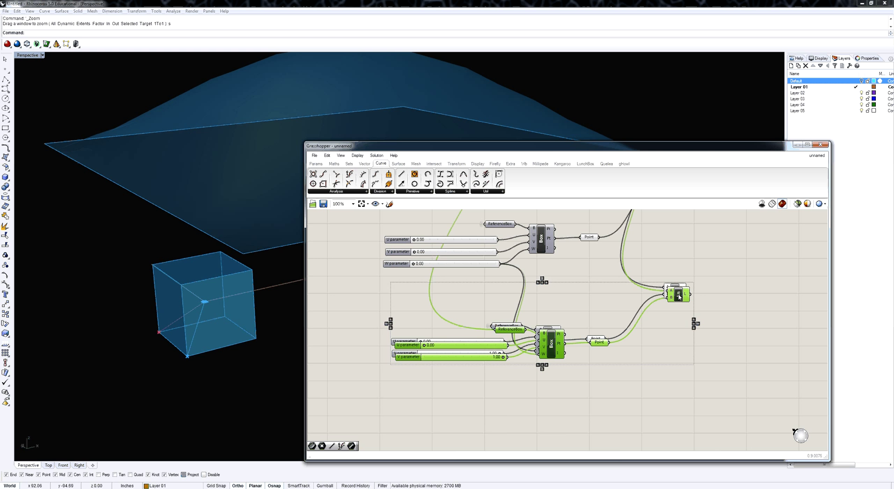
left_click_drag(678, 297, 682, 376, "alt")
left_click(434, 395)
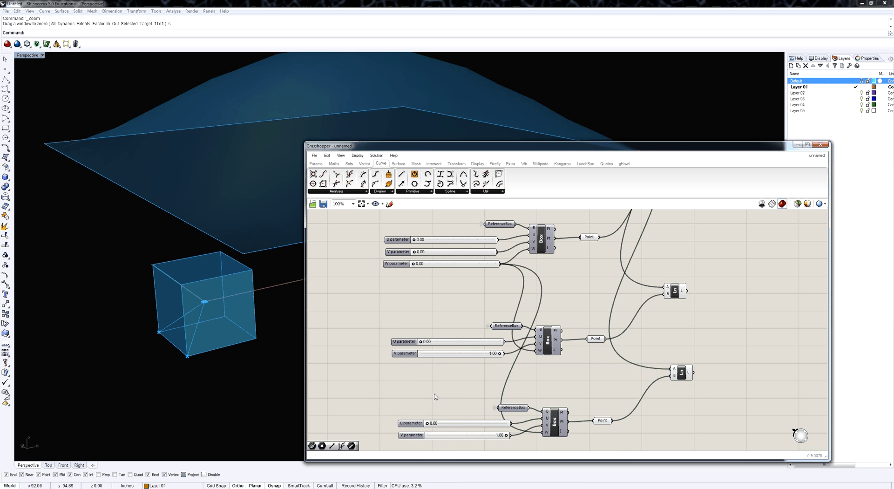
left_click_drag(427, 423, 508, 423)
- Duplicate the Point group with U and V at 1.00, including its Line component, and place the copy below
scroll(590, 370, "down", 2)
right_click_drag(585, 371, 544, 324)
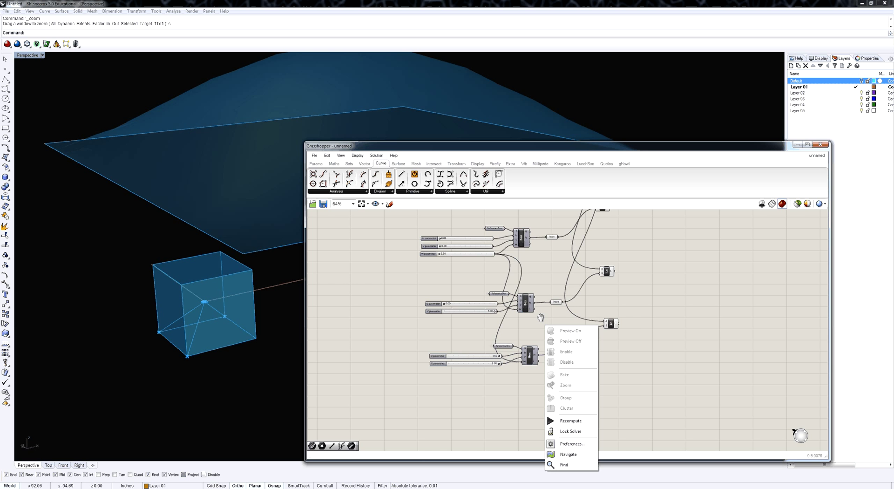
left_click(639, 418)
left_click_drag(639, 419, 399, 315)
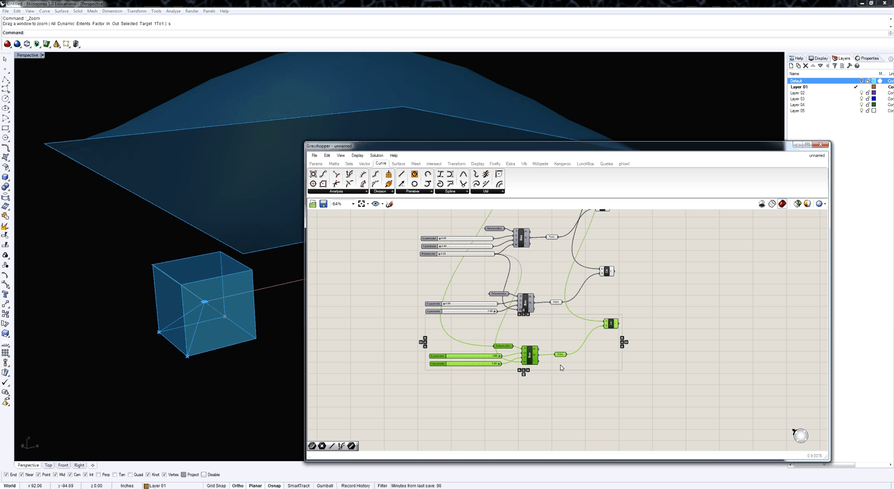
key("ctrl+c")
key("ctrl+v")
left_click_drag(616, 331, 616, 385, "alt")
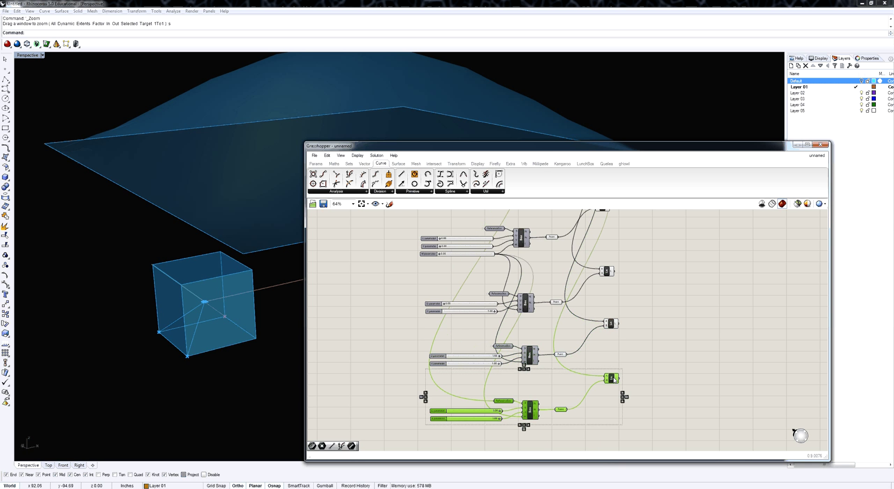
- Set the lowest Point group's V parameter to 0.00 and check the lines to the box's base corners
left_click(515, 423)
scroll(500, 419, "up", 3)
right_click_drag(495, 416, 509, 392)
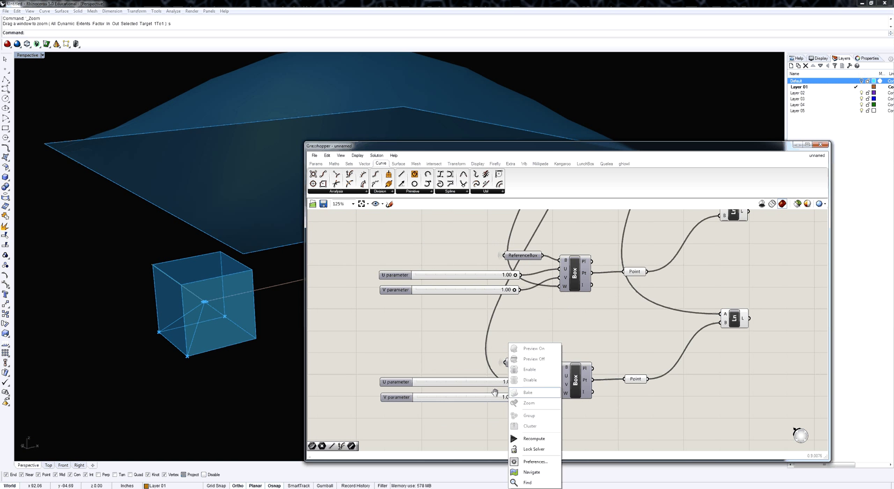
left_click(495, 393)
left_click_drag(515, 397, 417, 397)
right_click_drag(229, 339, 200, 349)
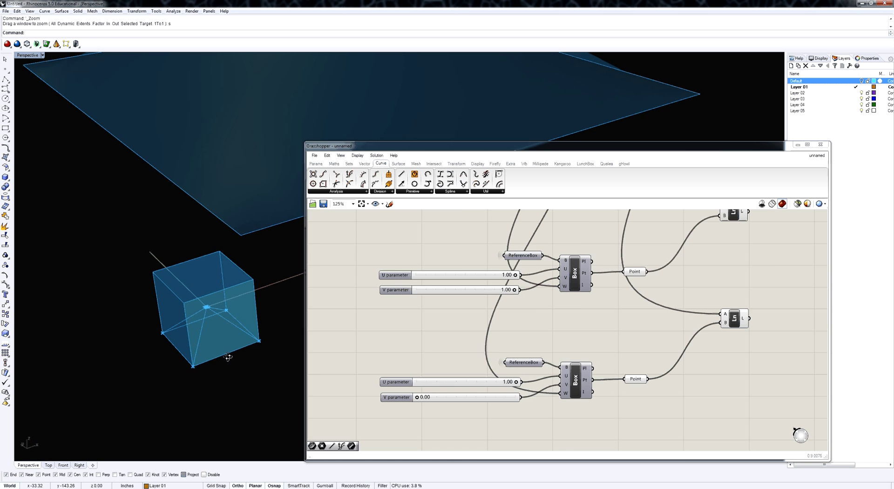
right_click_drag(228, 357, 225, 383)
- Place a Curve parameter beside the four Line components
right_click_drag(511, 339, 463, 371)
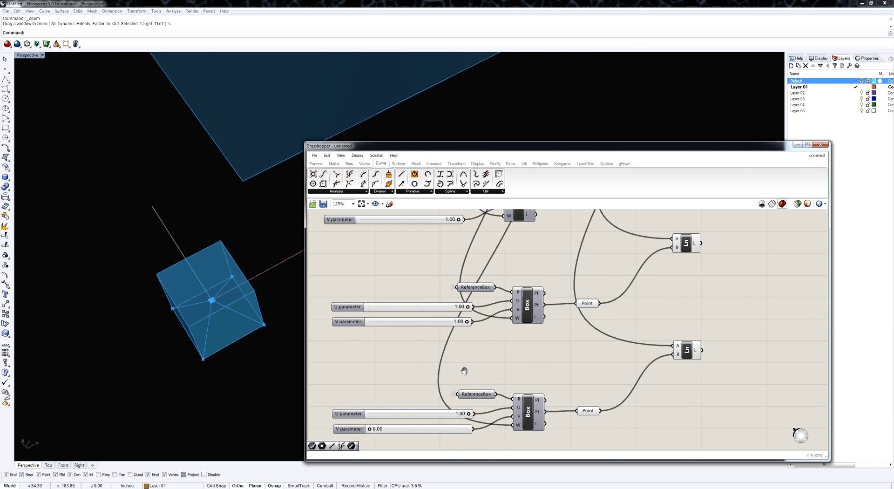
scroll(464, 370, "down", 4)
scroll(537, 330, "down", 1)
left_click_drag(606, 407, 558, 242)
left_click(561, 288)
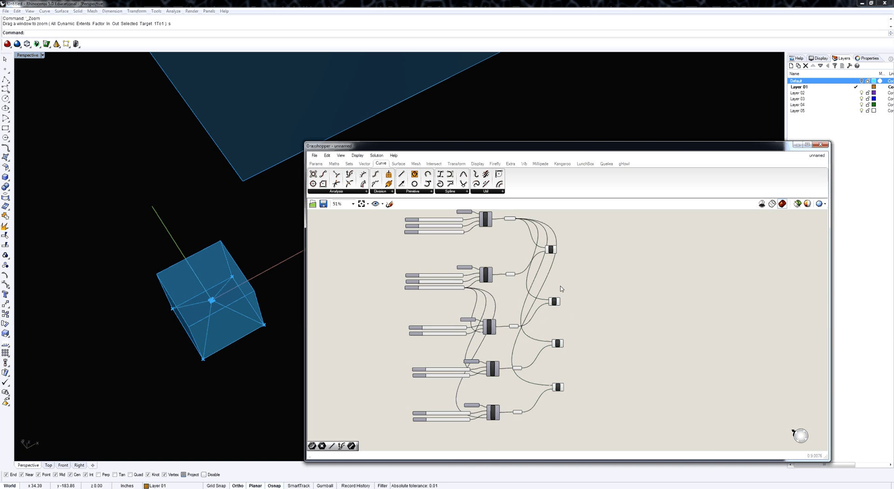
left_click(315, 165)
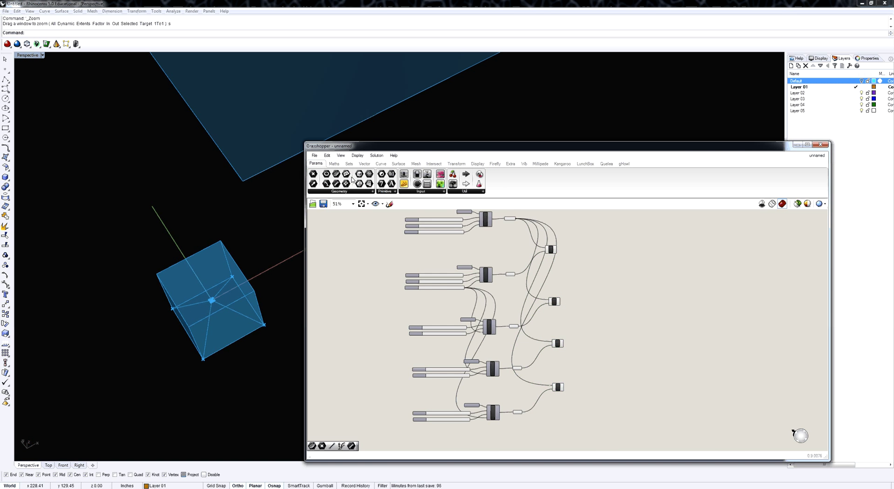
scroll(615, 279, "up", 1)
scroll(615, 280, "up", 1)
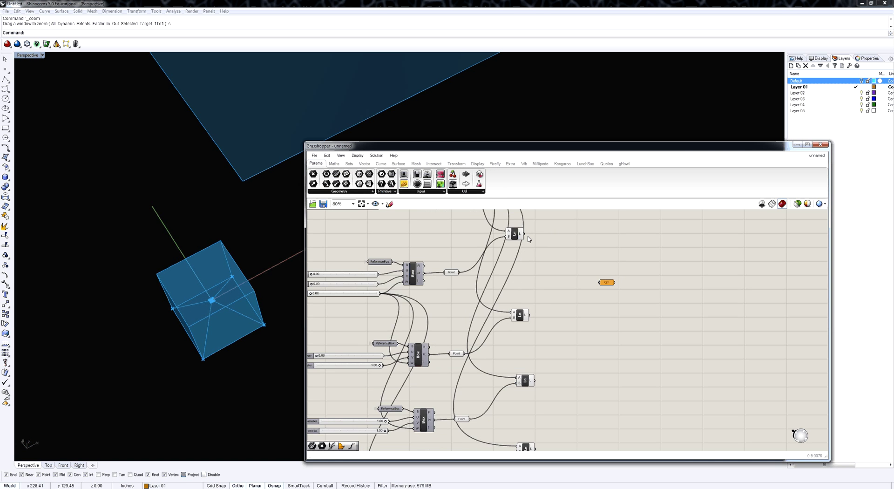
- Connect the outputs of all four Line components to the Curve parameter
left_click_drag(523, 234, 600, 282)
left_click_drag(529, 315, 593, 289, "shift")
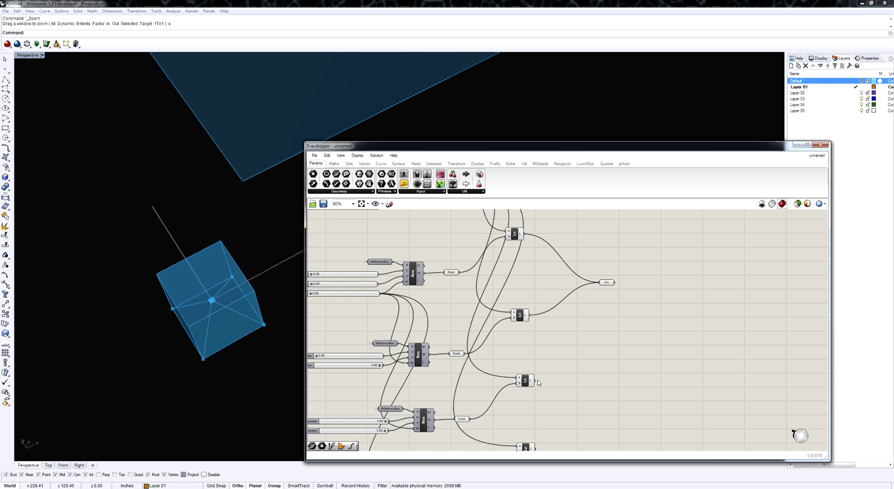
left_click_drag(536, 381, 600, 283, "shift")
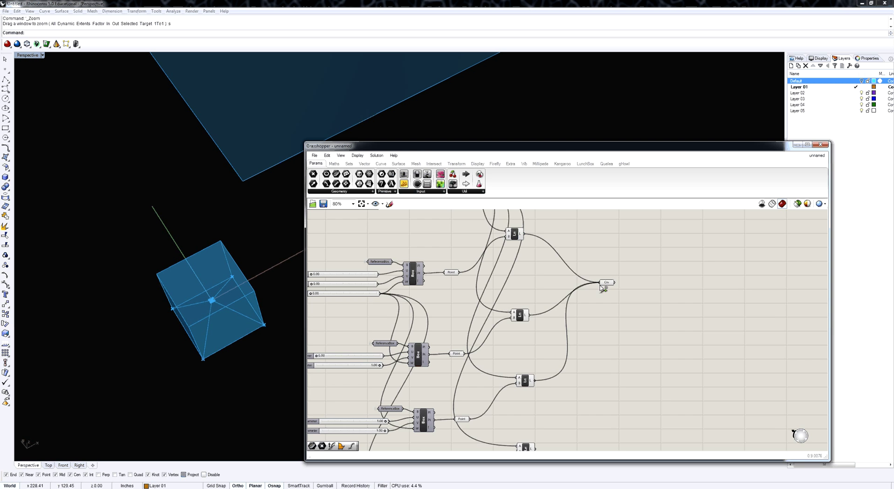
left_click_drag(530, 429, 597, 268, "shift")
- Duplicate the four corner Point groups with their Line components and Curve parameter, and place the copy below the originals
scroll(599, 270, "down", 4)
right_click(586, 281)
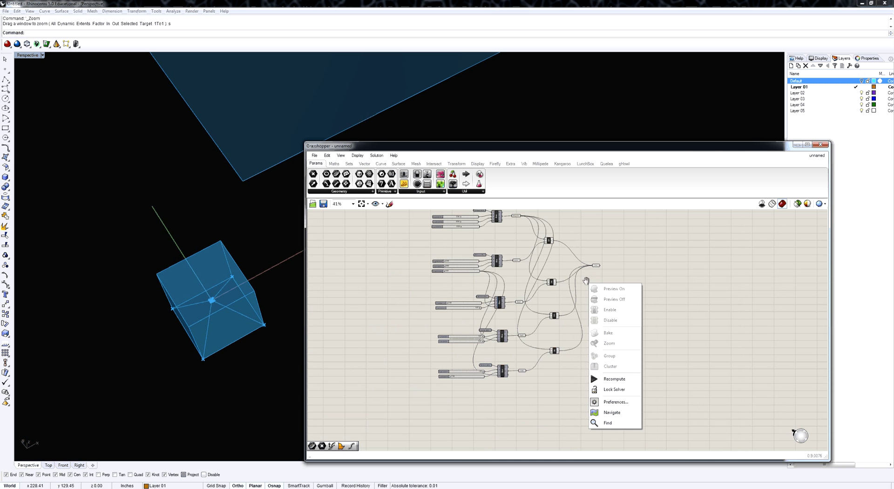
left_click_drag(644, 410, 380, 240)
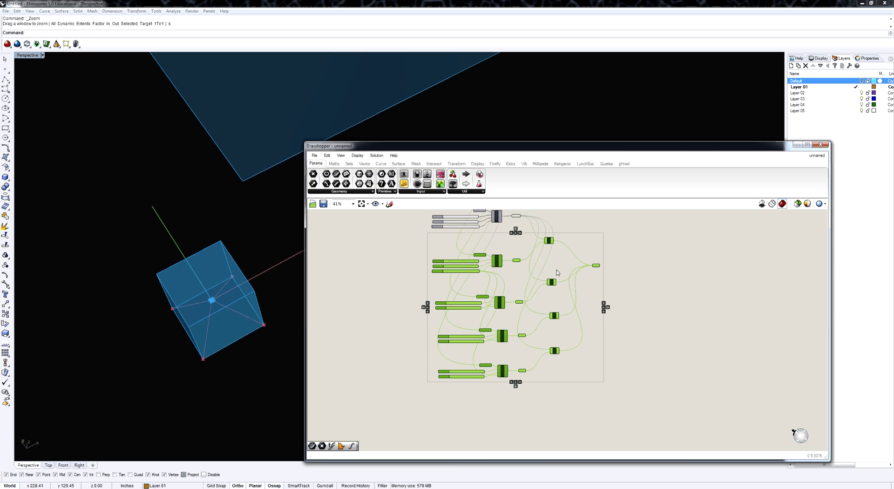
key("ctrl+v")
left_click_drag(552, 284, 554, 414)
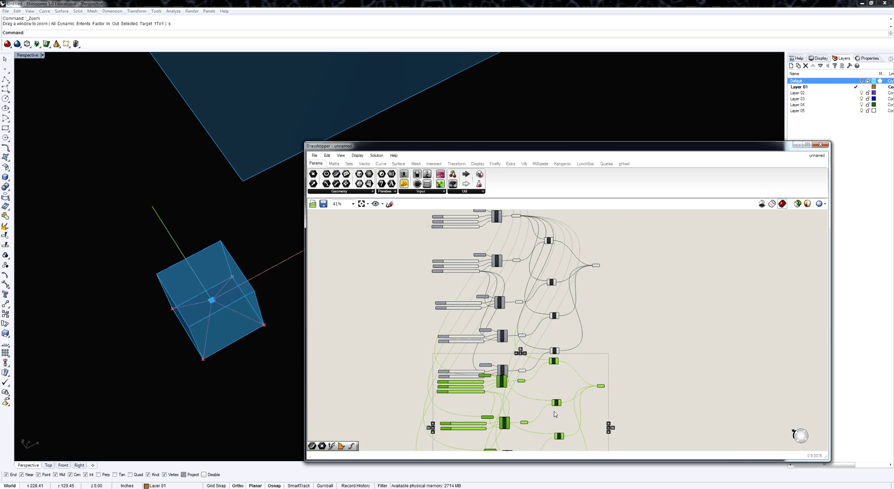
left_click_drag(558, 363, 558, 434)
left_click(610, 384)
right_click_drag(610, 384, 611, 264)
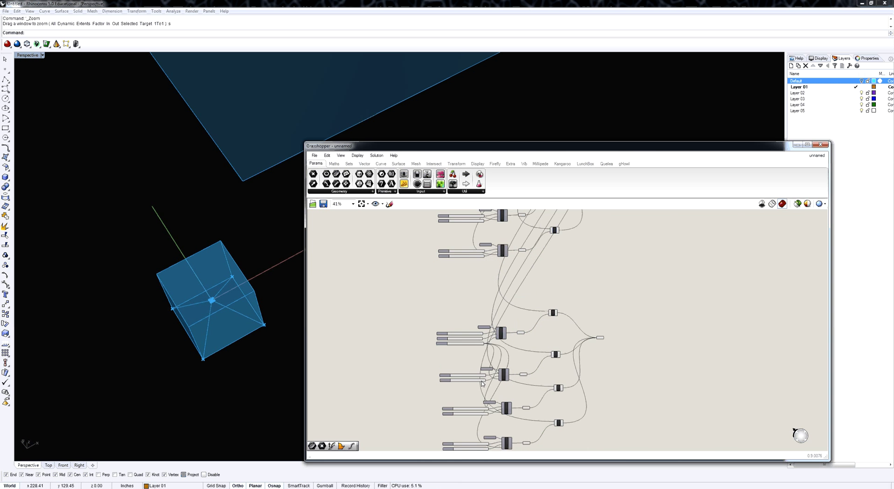
- Set the shared W parameter of the copied corner groups to 1.00 and check the lines to the box's upper corners
scroll(482, 383, "up", 5)
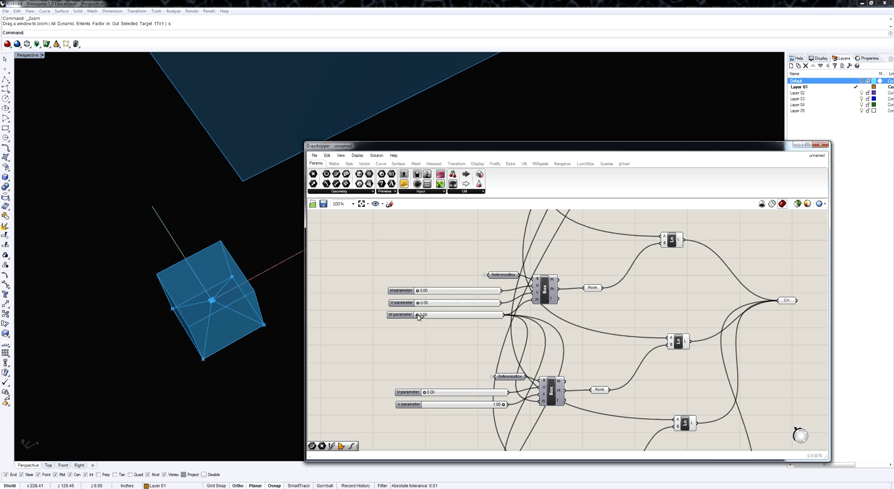
left_click_drag(418, 315, 562, 317)
right_click_drag(235, 339, 233, 279)
right_click_drag(525, 385, 466, 296)
scroll(465, 298, "down", 5)
right_click(460, 343)
left_click(614, 383)
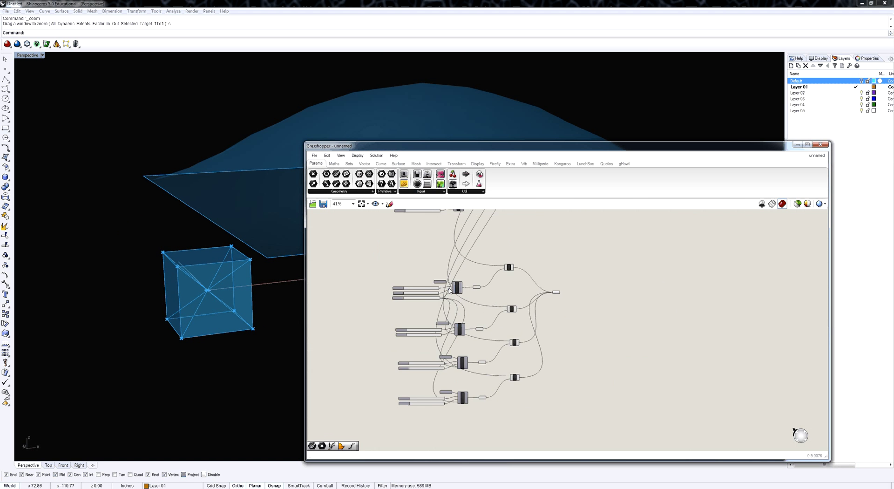
- Duplicate the copied set's first Point group, with U, V and W sliders and Line component, and place it below all other groups
scroll(514, 292, "up", 2)
scroll(442, 316, "up", 2)
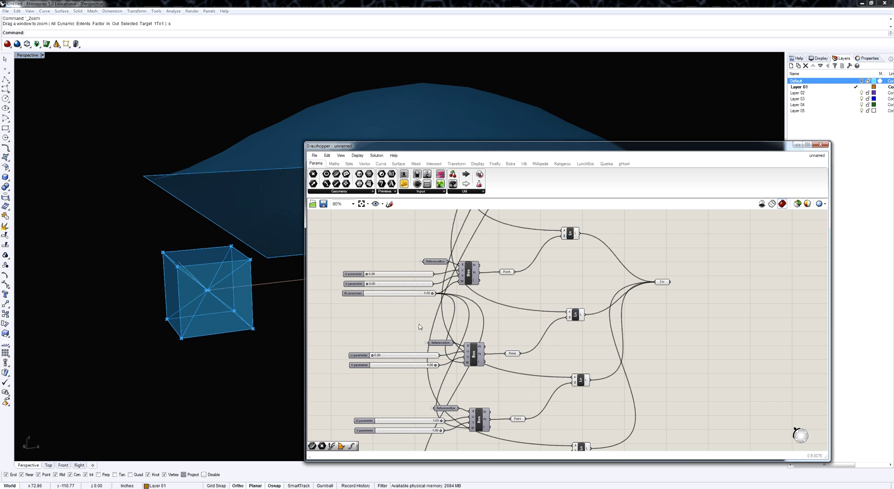
left_click_drag(529, 293, 384, 251)
scroll(564, 270, "down", 3)
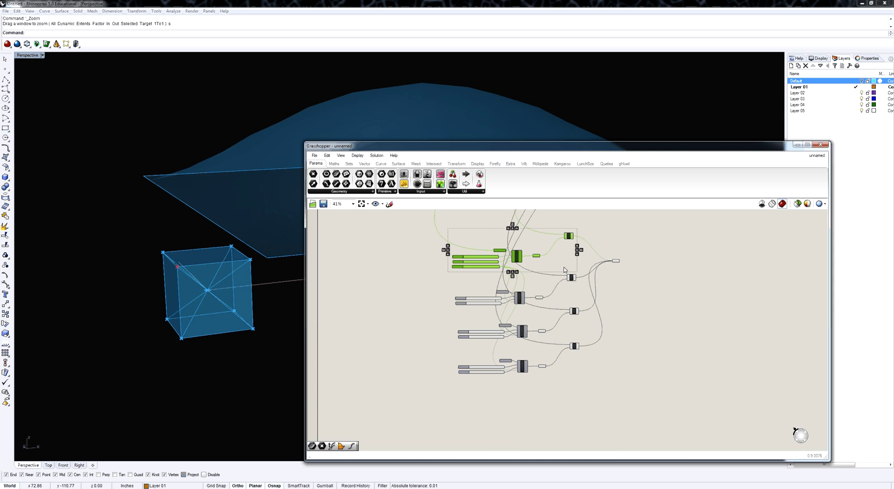
left_click_drag(568, 237, 570, 413)
left_click(616, 396)
- Set the lowest Point group's W and V parameters to 0.50, aiming its line at the centre of a box side face
right_click_drag(616, 396, 610, 343)
scroll(490, 408, "up", 2)
right_click_drag(491, 408, 484, 406)
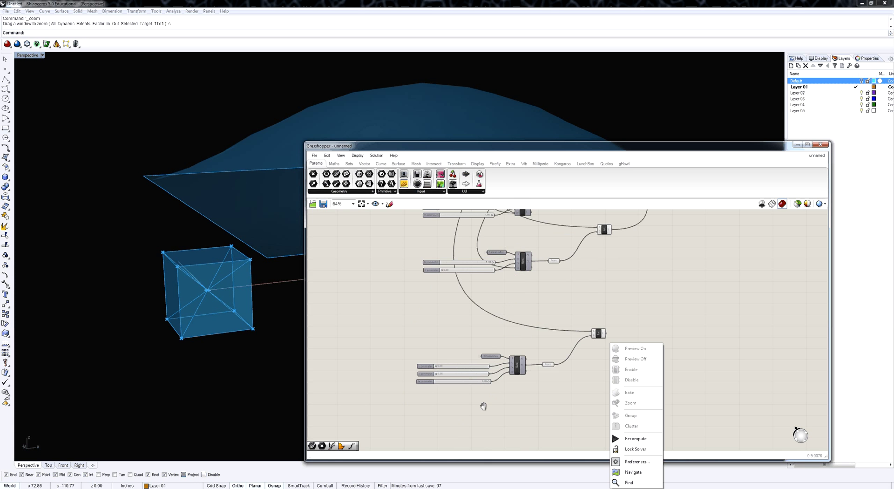
right_click_drag(440, 357, 436, 363)
scroll(443, 376, "up", 3)
right_click_drag(261, 321, 195, 321)
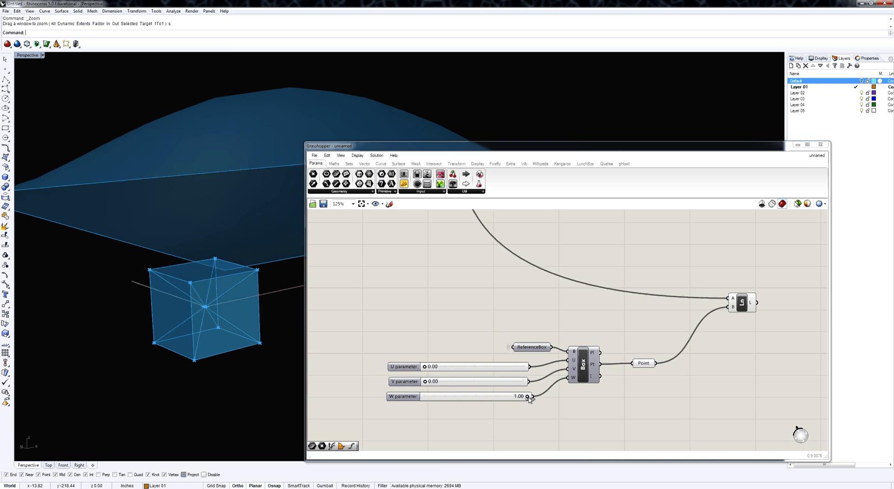
left_click_drag(528, 396, 476, 397)
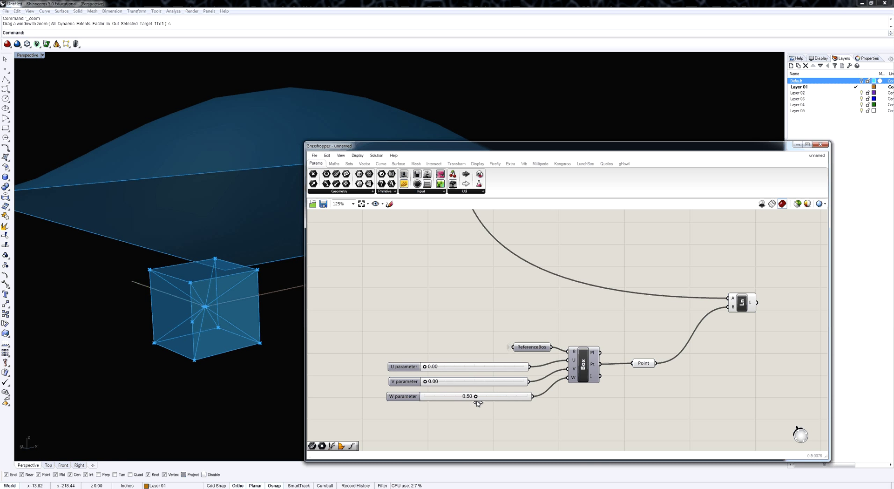
right_click_drag(236, 345, 158, 355)
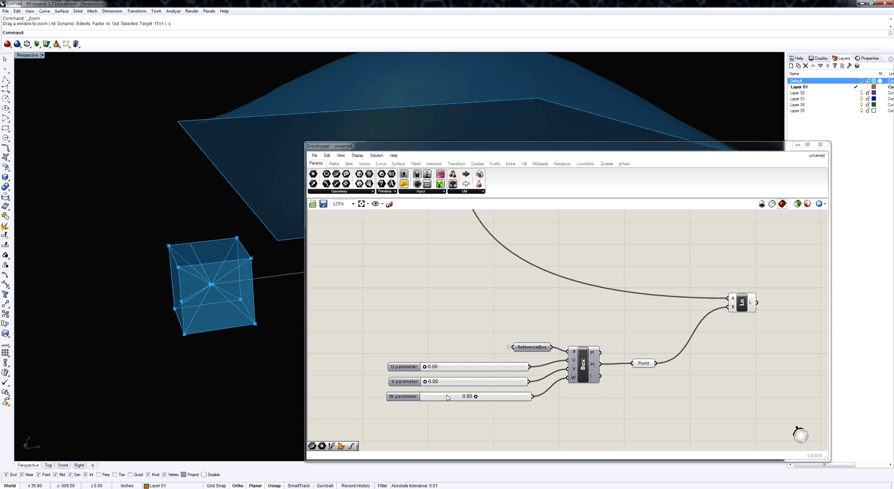
left_click(425, 368)
left_click_drag(425, 368, 475, 383)
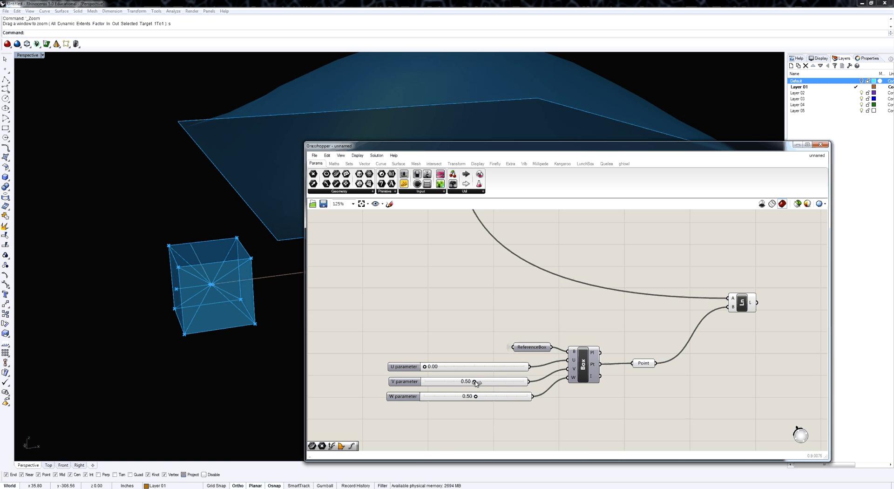
- Duplicate the face-centre Point group with its Line component and place the copy directly below
scroll(455, 344, "down", 3)
mouse_move(236, 315)
right_mouse_down()
mouse_move(251, 317)
mouse_move(250, 288)
mouse_move(237, 305)
right_mouse_up()
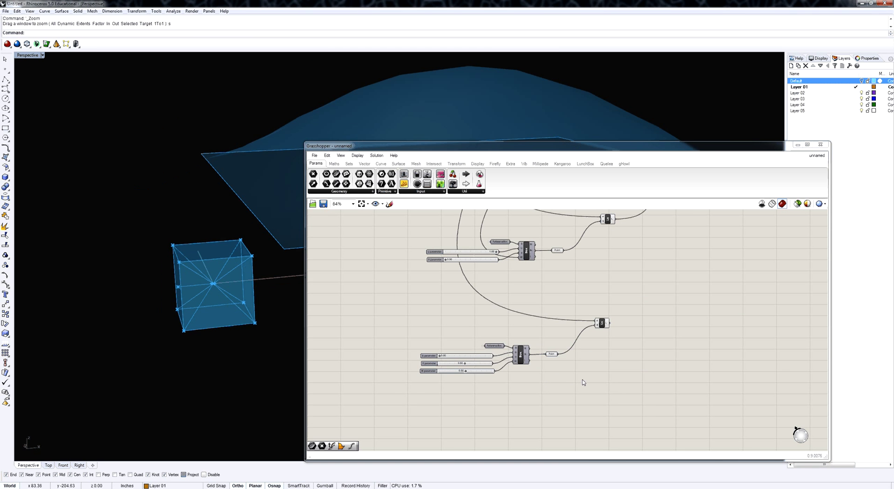
left_click_drag(648, 424, 369, 309)
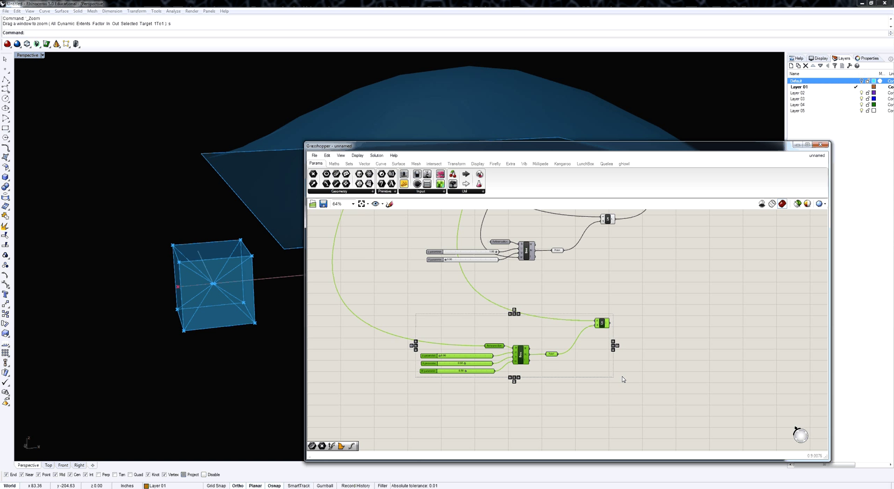
left_click_drag(604, 327, 603, 383, "alt")
left_click(588, 374)
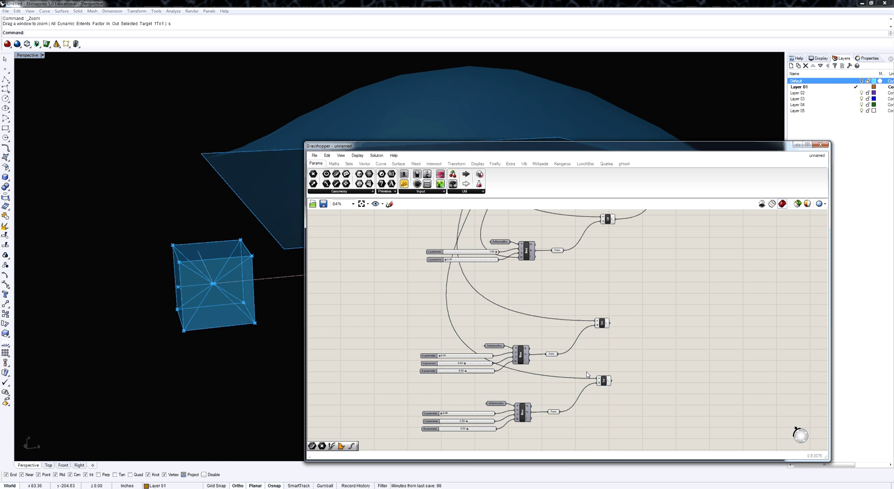
- Connect the upper face-centre group's W parameter to the lower Box component's W input and delete the duplicated W slider
scroll(468, 394, "up", 2)
right_click(468, 393)
scroll(468, 394, "up", 1)
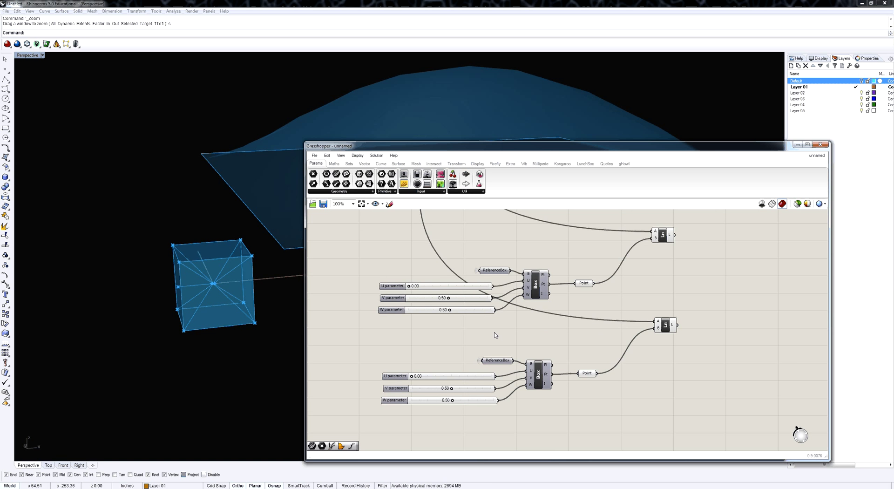
left_click_drag(496, 309, 526, 384)
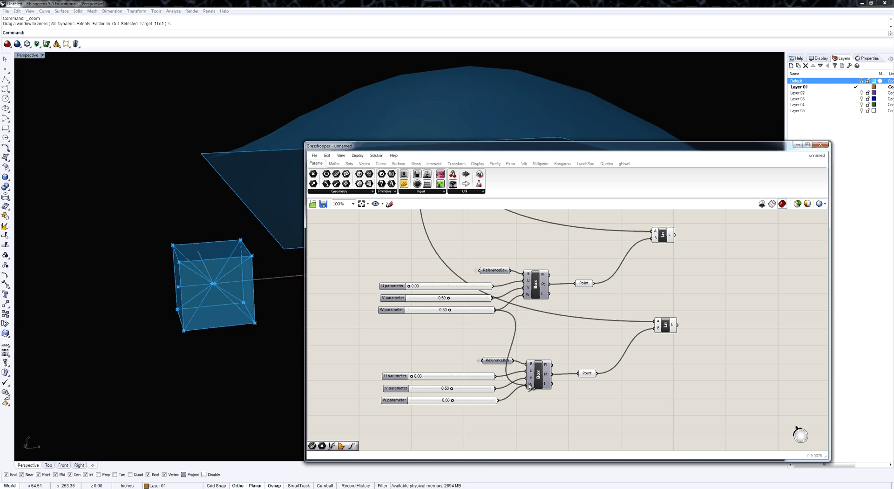
left_click(480, 401)
key("Delete")
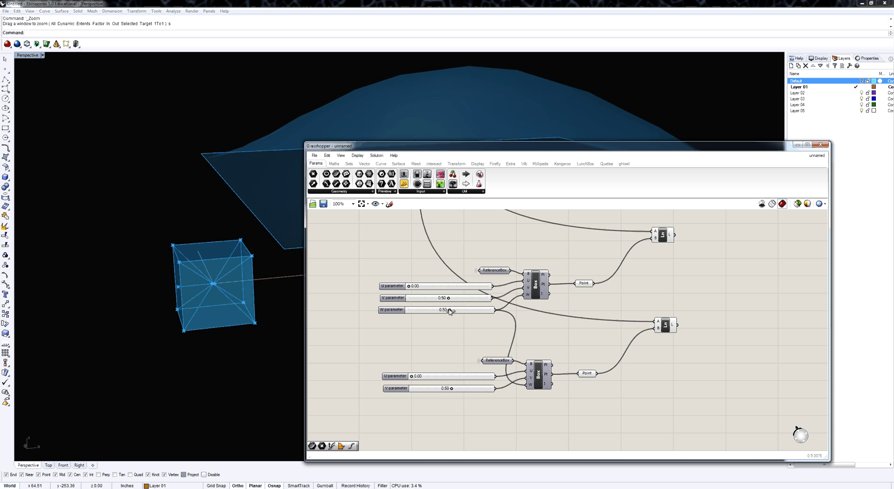
- Set the lowest Point group's U parameter to 1.00 and inspect the two face-centre lines in the box
mouse_move(449, 310)
left_mouse_down()
mouse_move(464, 311)
mouse_move(449, 313)
left_mouse_up()
left_click_drag(410, 376, 494, 376)
left_click_drag(711, 380, 653, 245)
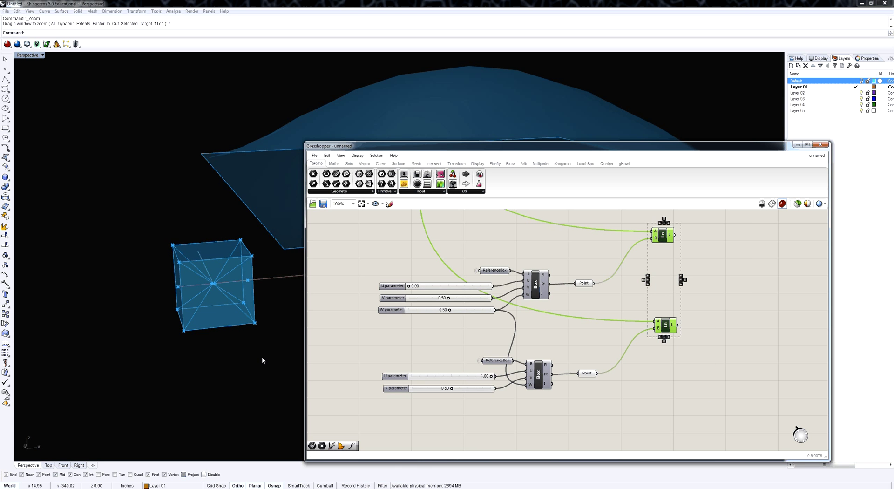
right_click_drag(261, 357, 174, 329)
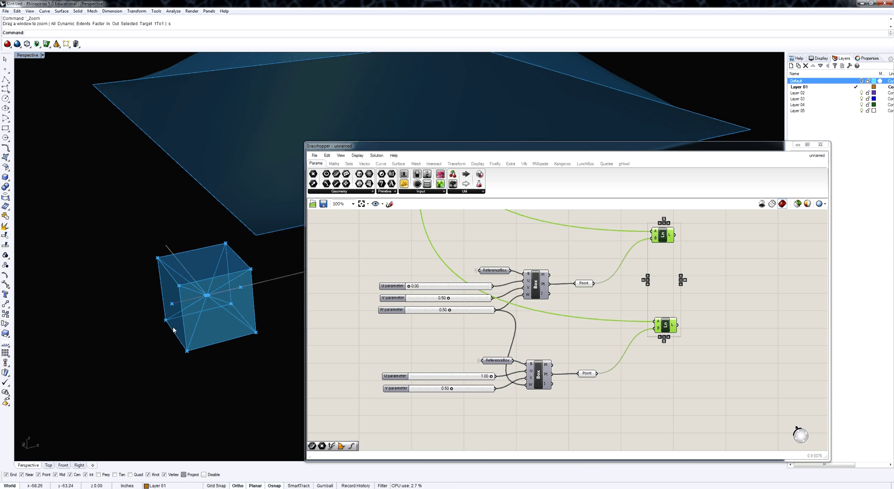
right_click_drag(244, 320, 189, 344)
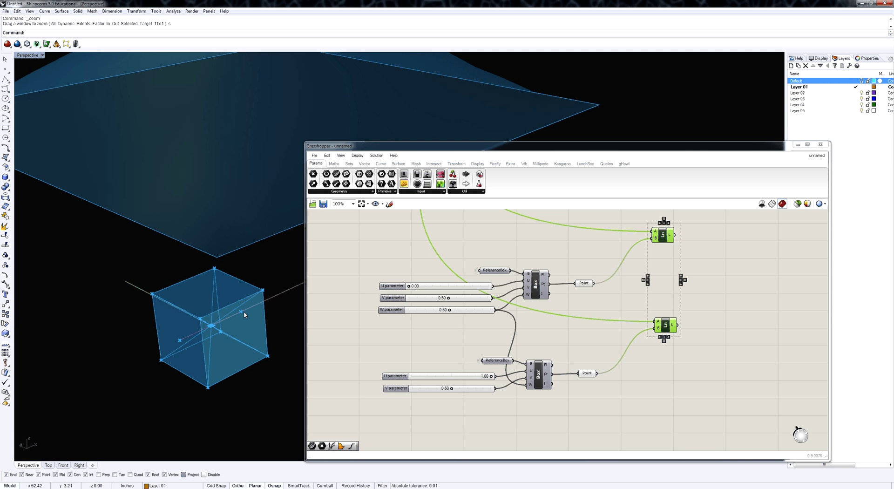
- Place a Curve parameter beside the two face-centre Line components and connect both of their outputs to it
right_click_drag(671, 374, 517, 400)
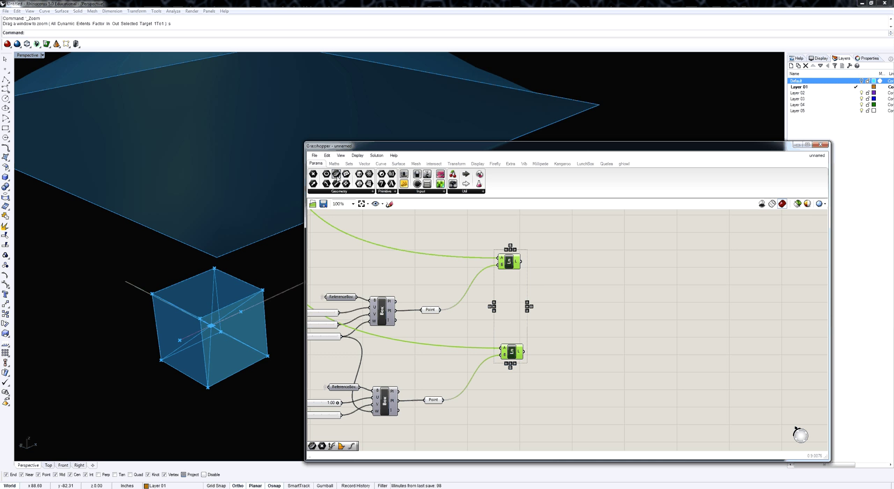
left_click_drag(337, 176, 603, 314)
left_click_drag(521, 261, 593, 315)
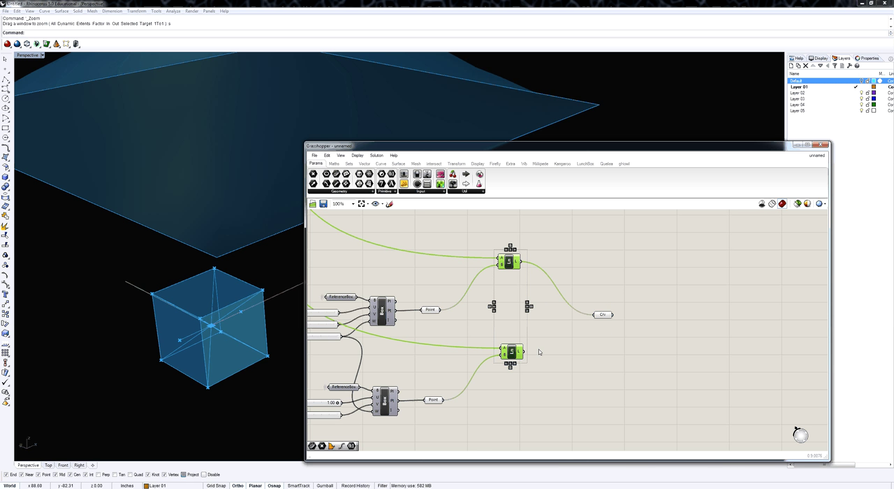
left_click_drag(524, 351, 593, 315)
left_click_drag(521, 262, 594, 315, "shift")
- Add another Curve parameter and connect the face-centre Curve parameter and the upper-corner Curve parameter to it
scroll(470, 379, "down", 4)
right_click(543, 341)
left_click(545, 291)
right_click_drag(546, 289, 529, 344)
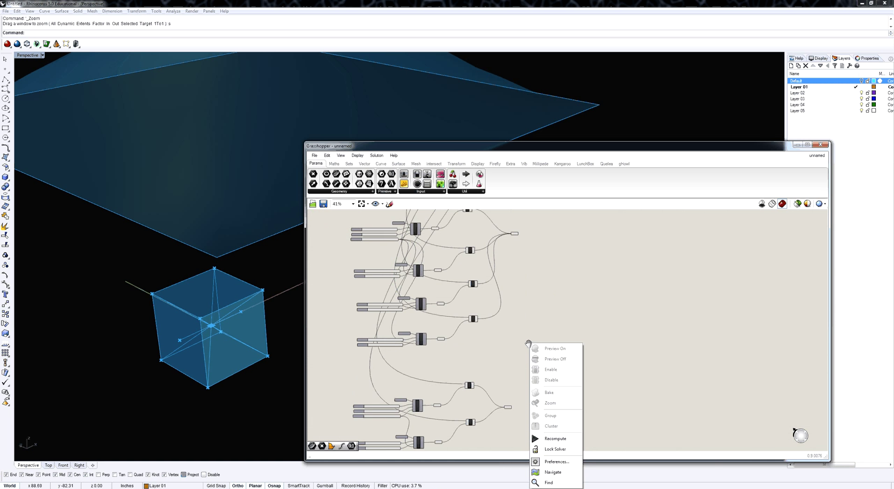
left_click(568, 250)
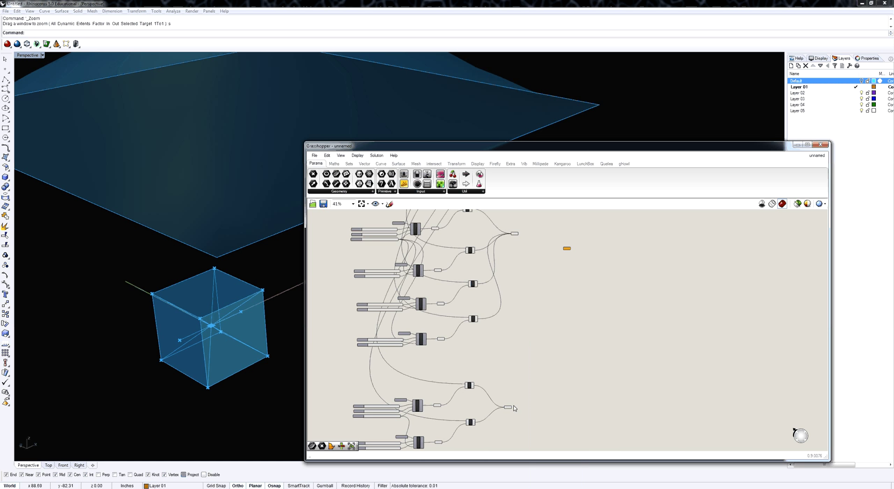
left_click_drag(511, 407, 567, 251)
scroll(567, 251, "up", 5)
left_click_drag(430, 255, 566, 301)
scroll(528, 348, "down", 1)
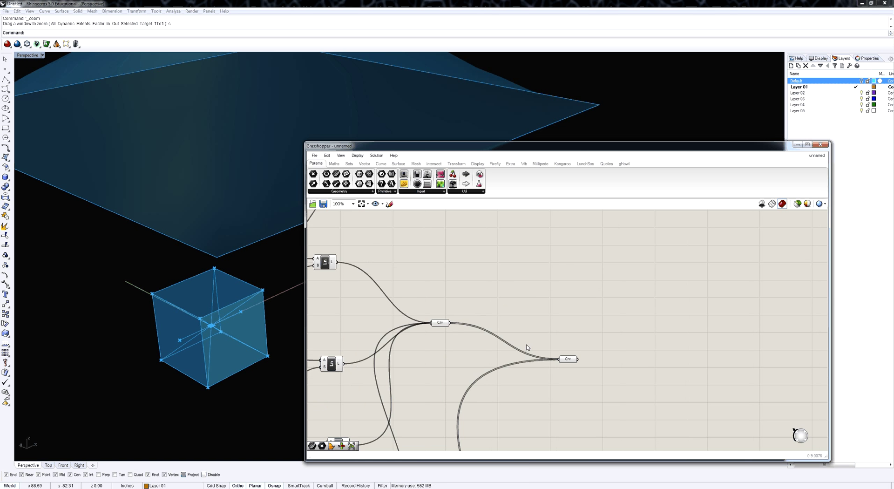
- Move the combined Curve parameter up beside the base-corner set and connect that set's Curve parameter to it as well
scroll(526, 347, "down", 3)
right_click_drag(477, 291, 473, 336)
right_click_drag(443, 297, 422, 352)
scroll(480, 334, "down", 2)
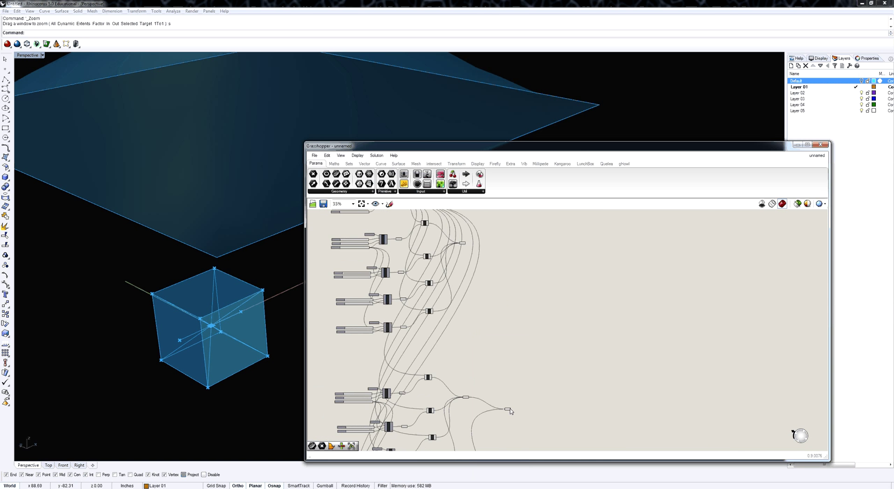
left_click_drag(510, 410, 515, 280)
scroll(465, 242, "up", 2)
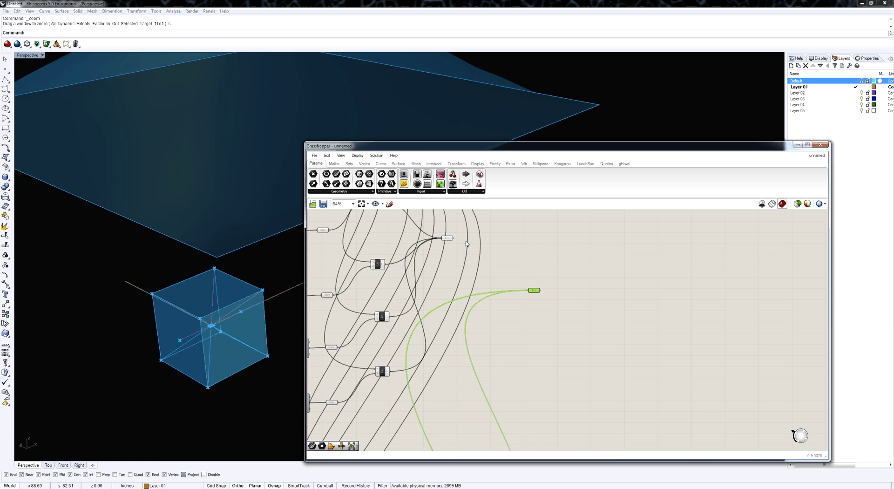
scroll(465, 242, "up", 1)
left_click_drag(450, 237, 601, 308)
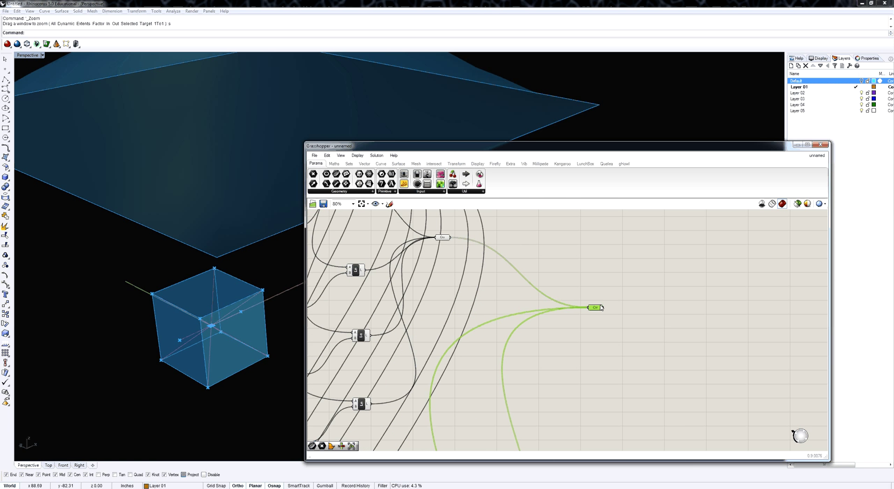
- Rename the combined Curve parameter to CenterLines
right_click(601, 307)
type("Cen")
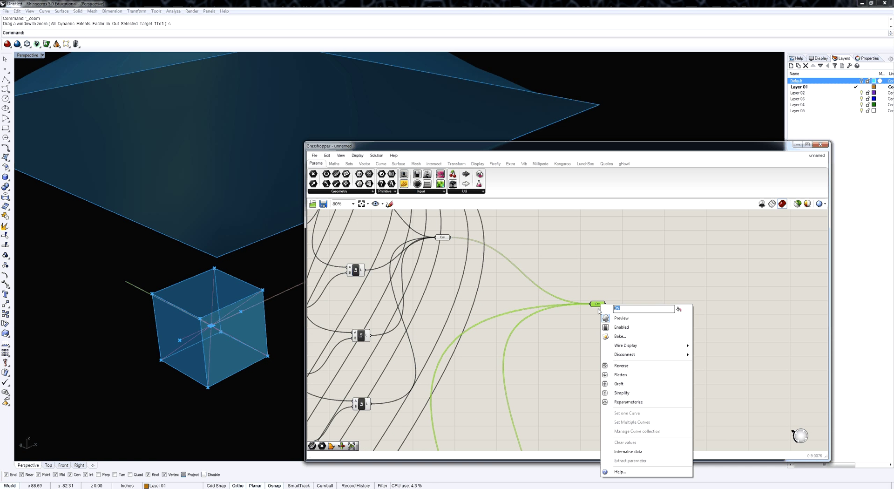
type("terLin")
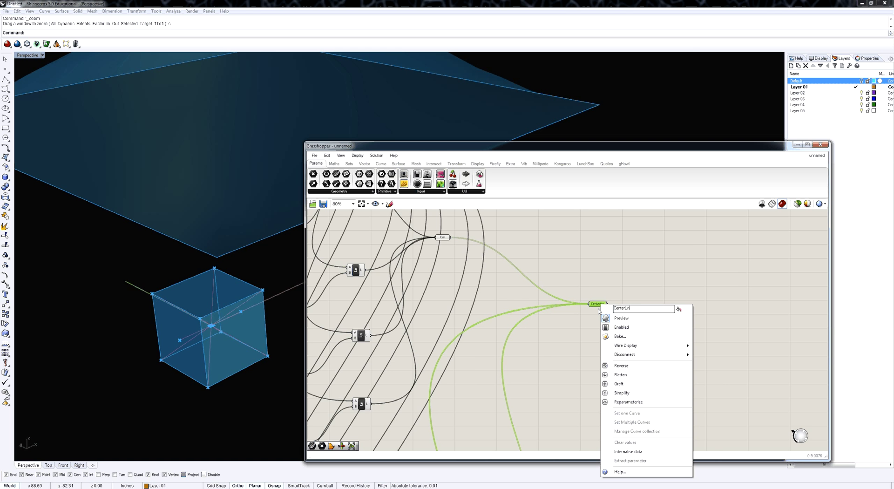
type("es")
key("Return")
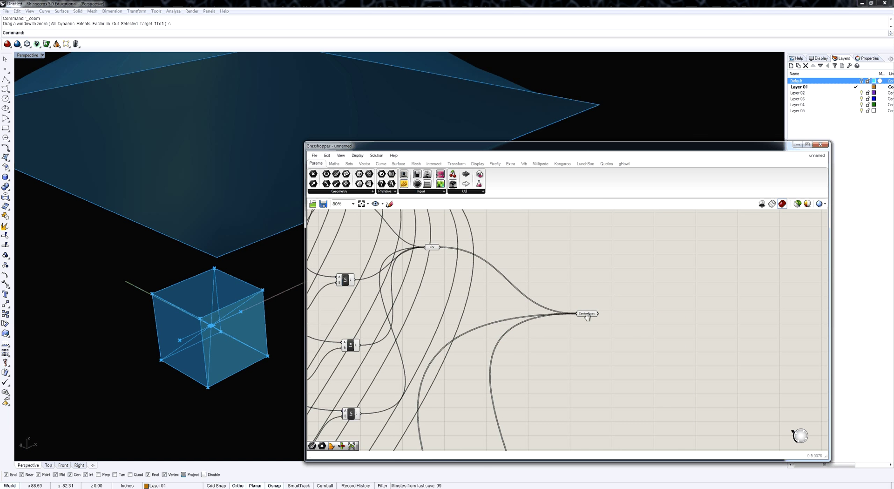
- Move the CenterLines Curve parameter farther right, away from the curve sets feeding it
left_click_drag(587, 317, 640, 313)
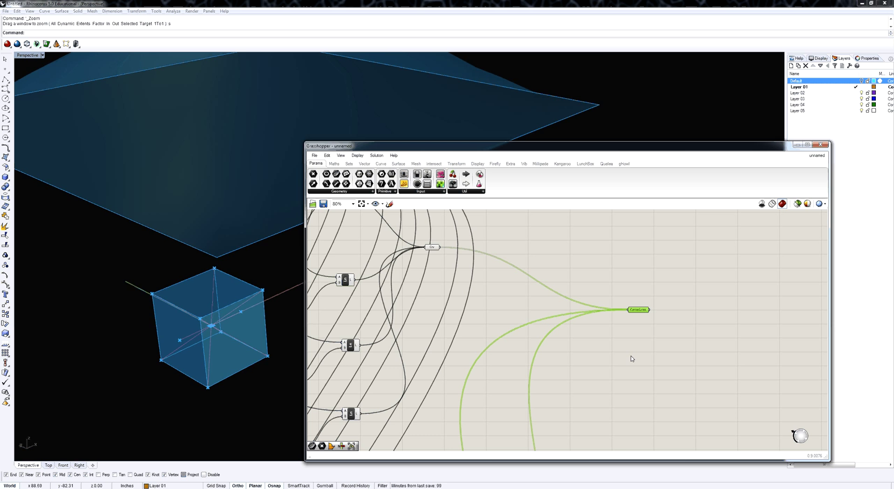
right_click_drag(254, 333, 174, 232)
scroll(202, 294, "down", 5)
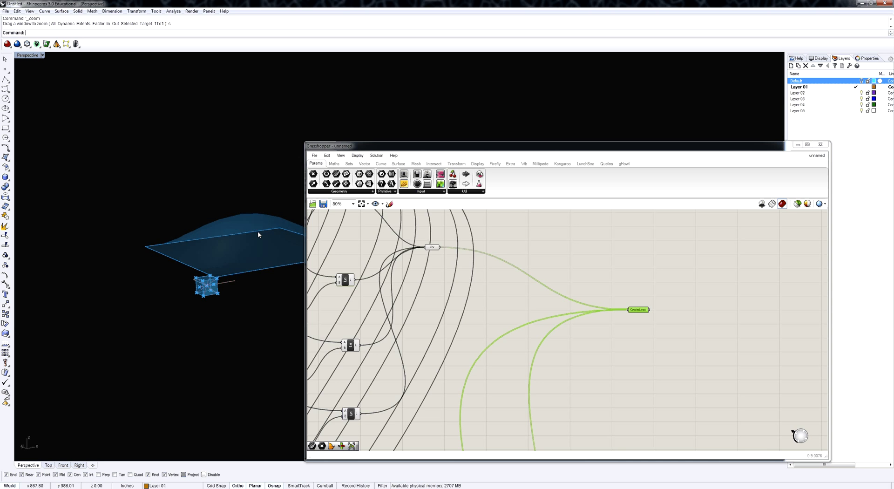
- Move the controlSrf surface parameter from the start of the definition to just above the CenterLines parameter
right_click_drag(617, 379, 554, 385)
scroll(525, 384, "down", 6)
right_click_drag(413, 312, 447, 305)
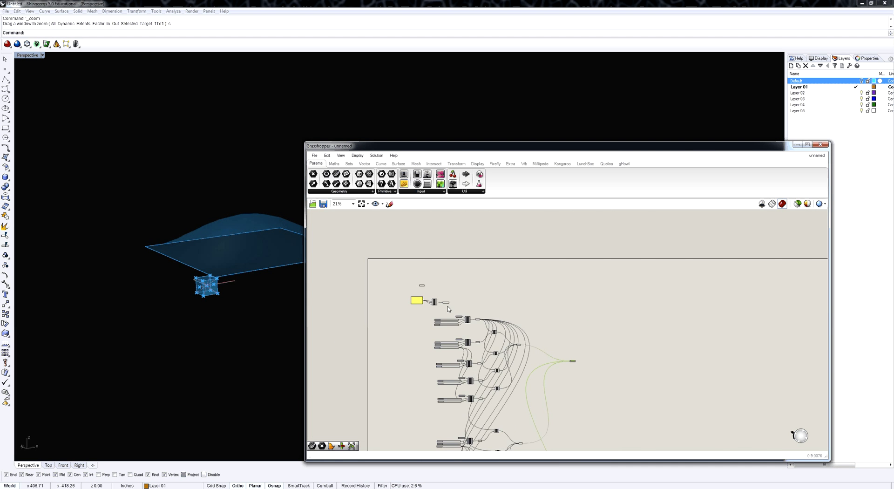
scroll(447, 306, "up", 7)
left_click(450, 293)
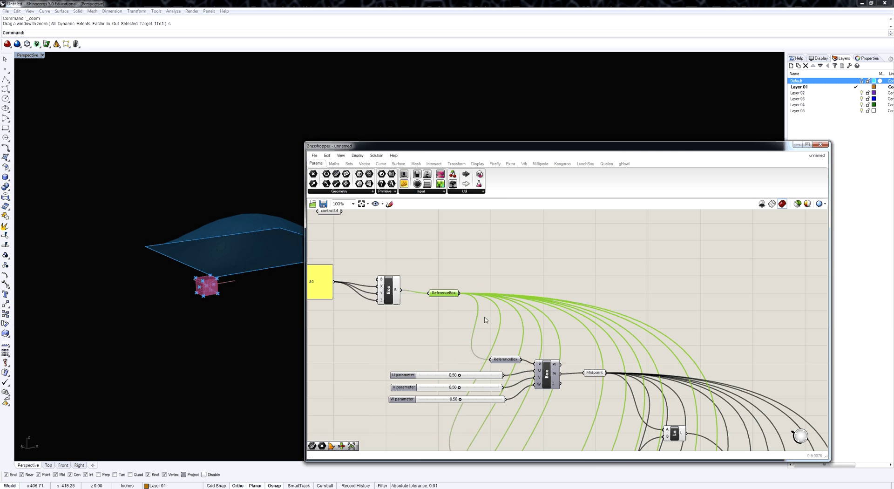
scroll(442, 311, "down", 3)
right_click(472, 291)
left_click(432, 265)
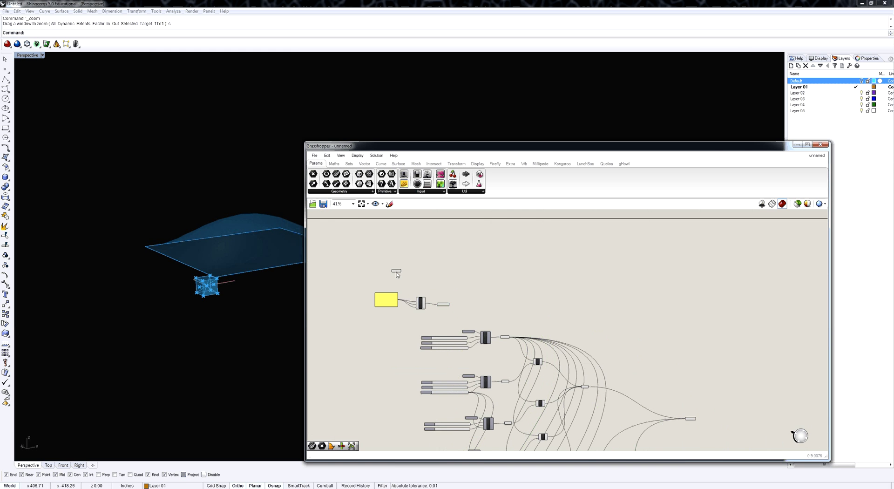
left_click_drag(396, 271, 685, 391)
scroll(684, 390, "up", 1)
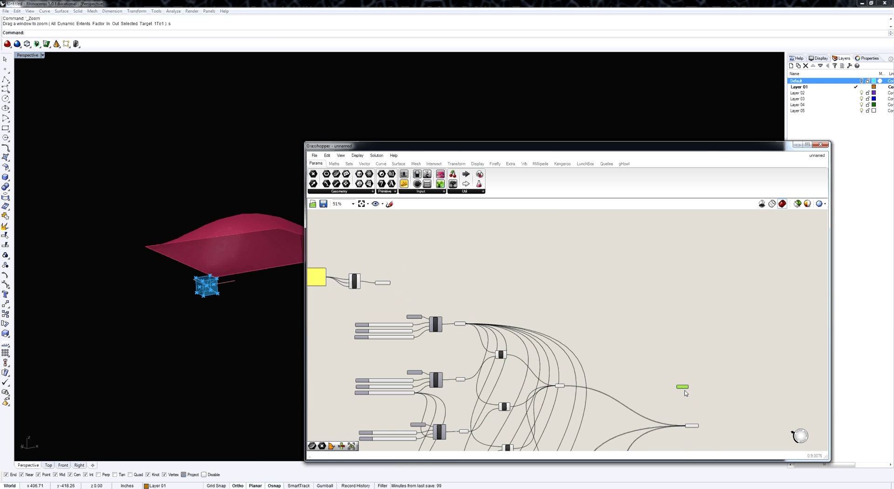
scroll(685, 392, "up", 6)
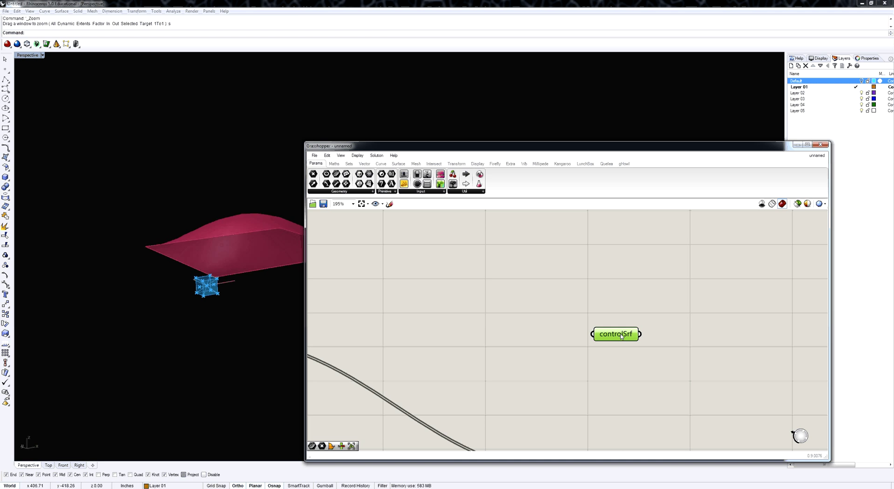
left_click(689, 303)
- Place a Box Morph component to the right of the controlSrf and CenterLines parameters
left_click(458, 165)
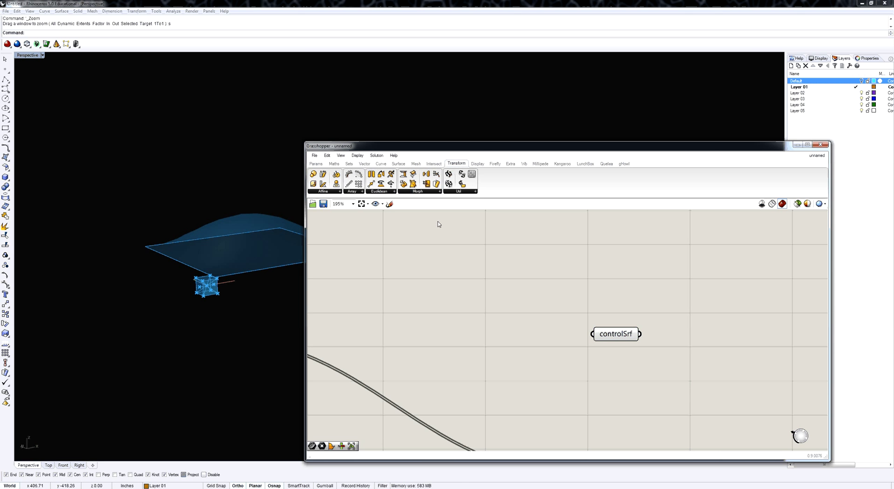
left_click(420, 191)
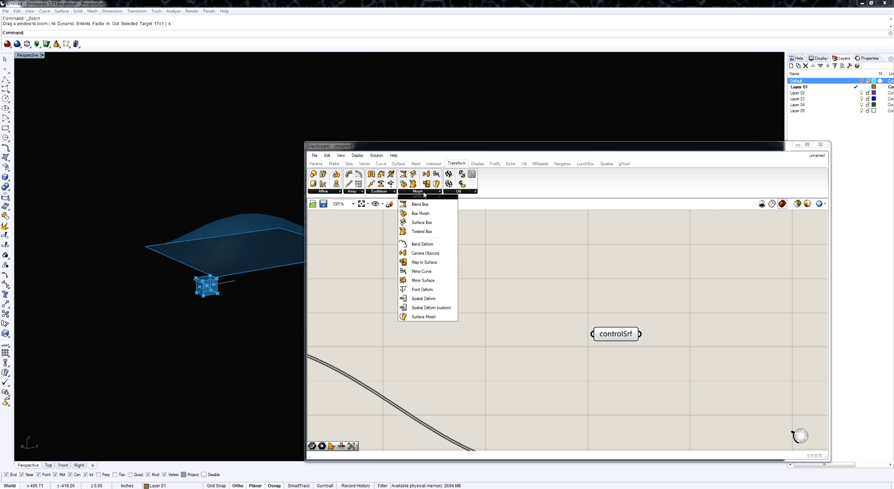
left_click(425, 244)
left_click(687, 414)
right_click_drag(686, 414, 597, 321)
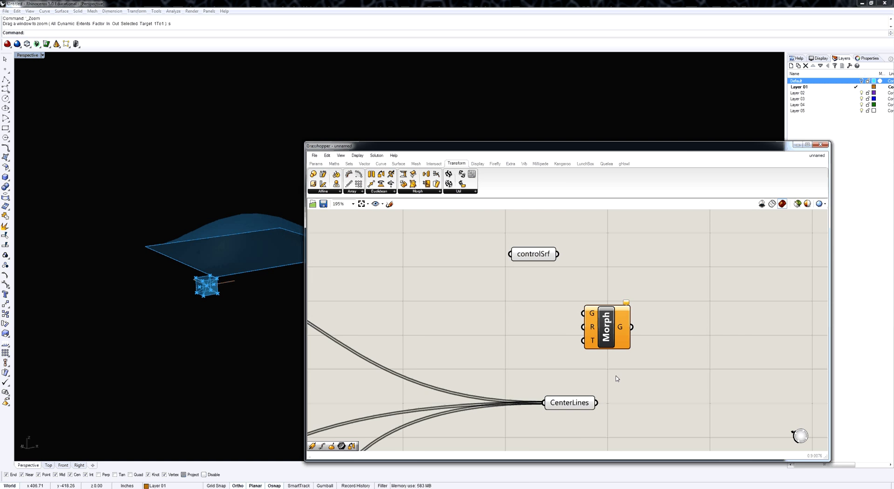
scroll(525, 339, "down", 5)
right_click(525, 340)
scroll(525, 340, "down", 2)
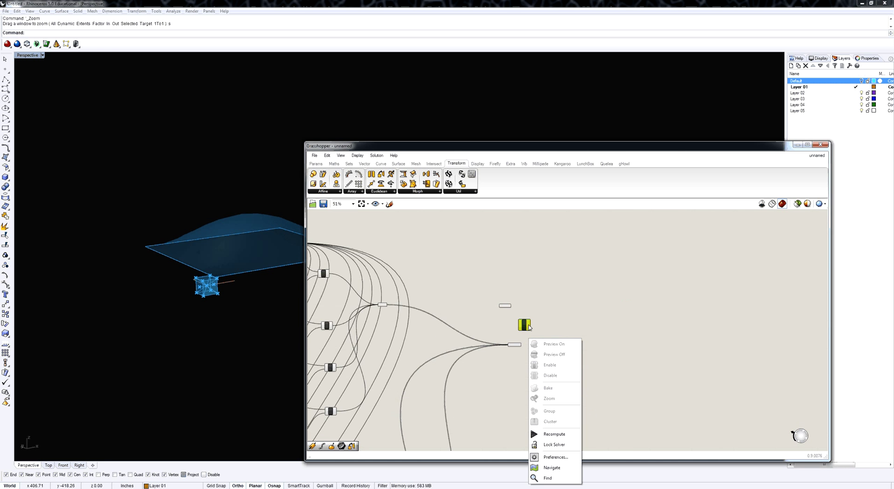
scroll(529, 326, "up", 3)
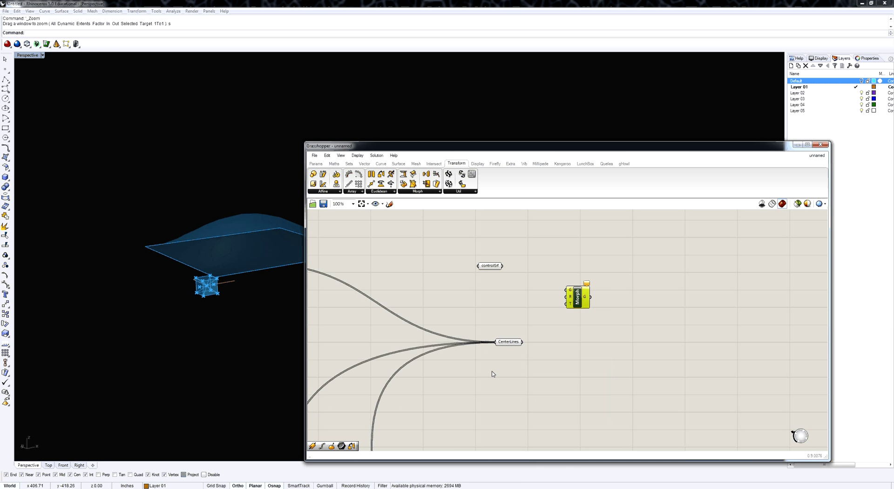
- Shift CenterLines slightly left, add a Group component beside it and connect the CenterLines output to its objects input
left_click(507, 343)
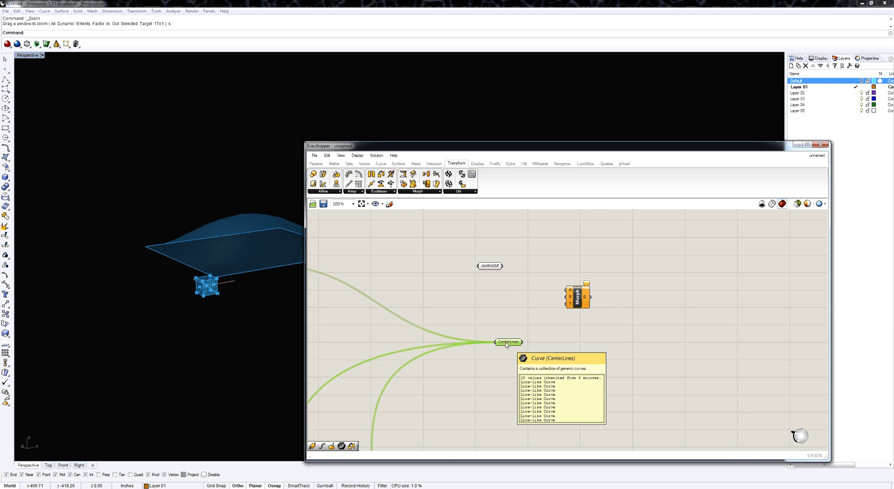
left_click_drag(507, 343, 483, 340)
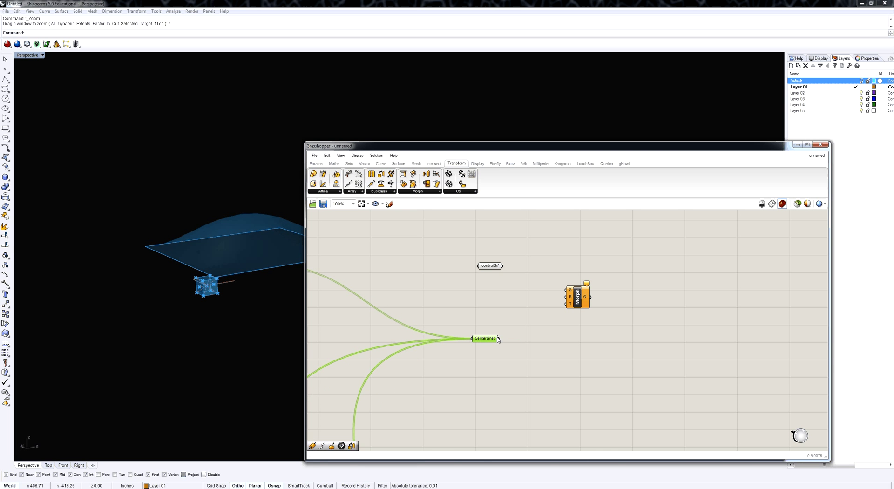
mouse_move(488, 342)
left_click(349, 164)
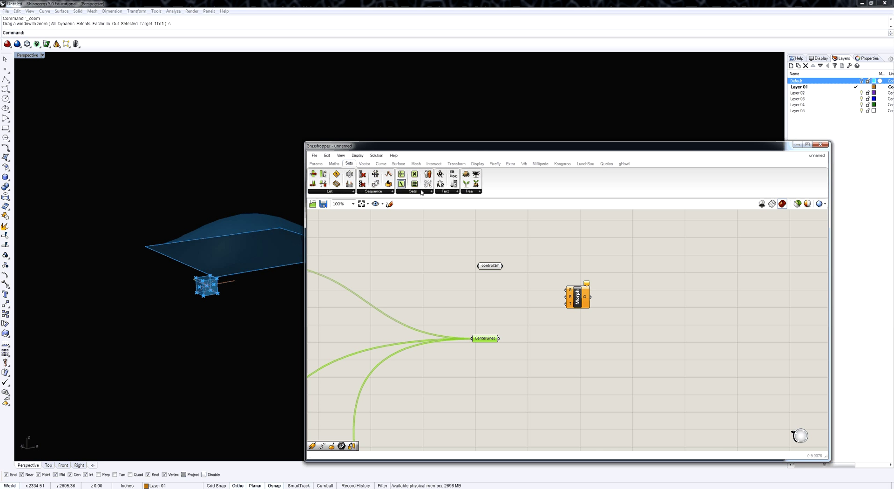
left_click(317, 165)
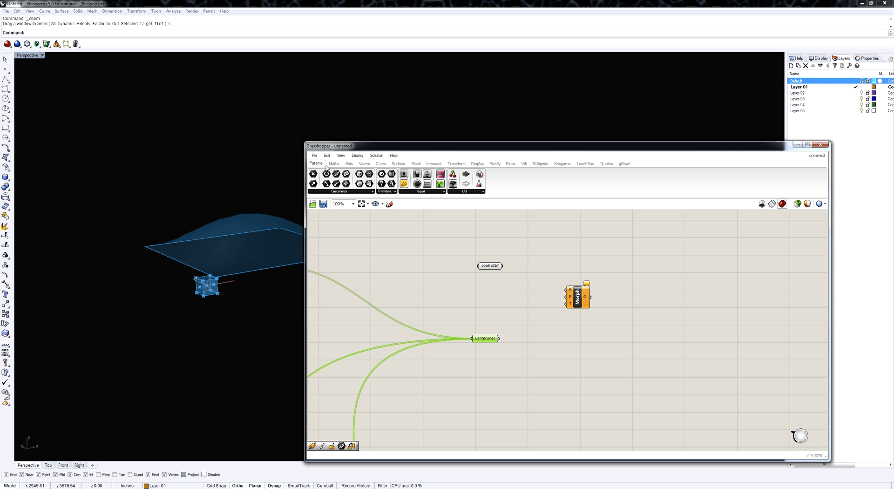
left_click(496, 304)
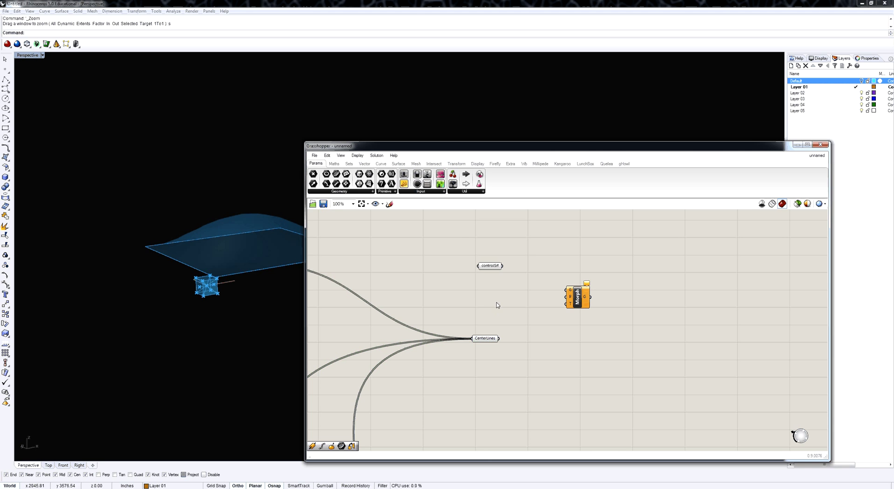
double_click(496, 303)
type("group")
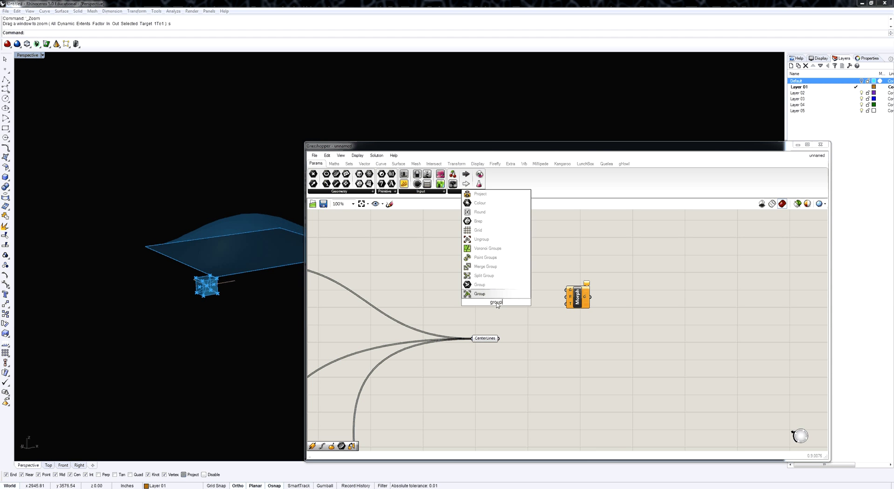
left_click(480, 295)
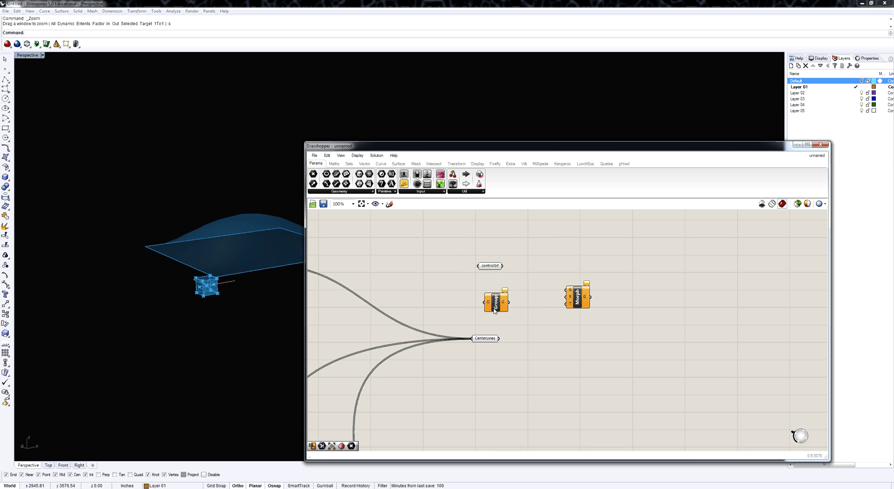
left_click_drag(500, 313, 513, 350)
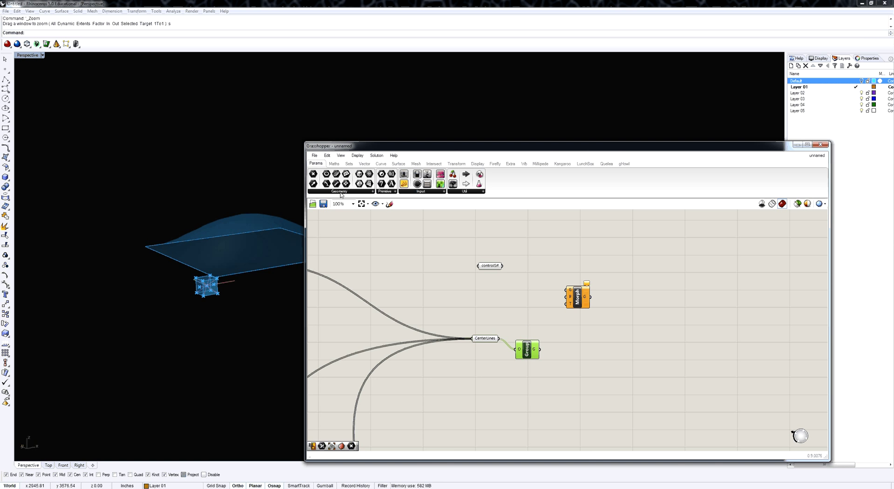
- Add a Group parameter after the Group component and wire it through to the Box Morph's geometry input
left_click(384, 191)
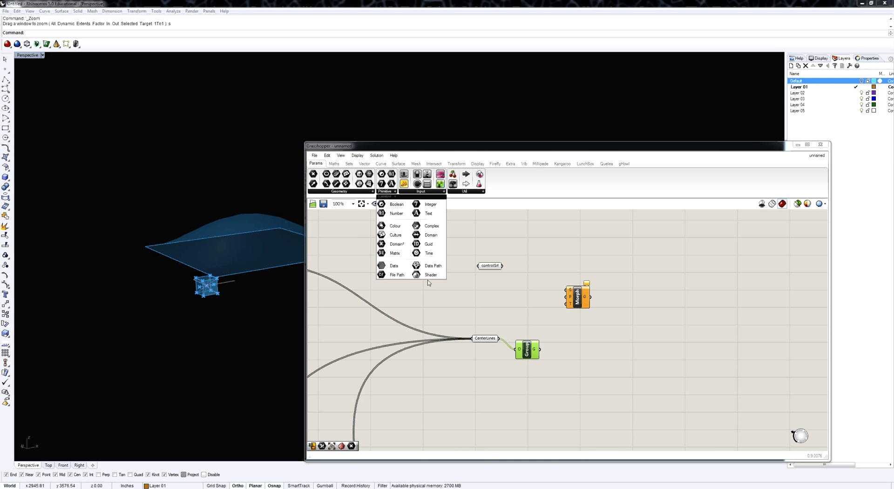
left_click(339, 191)
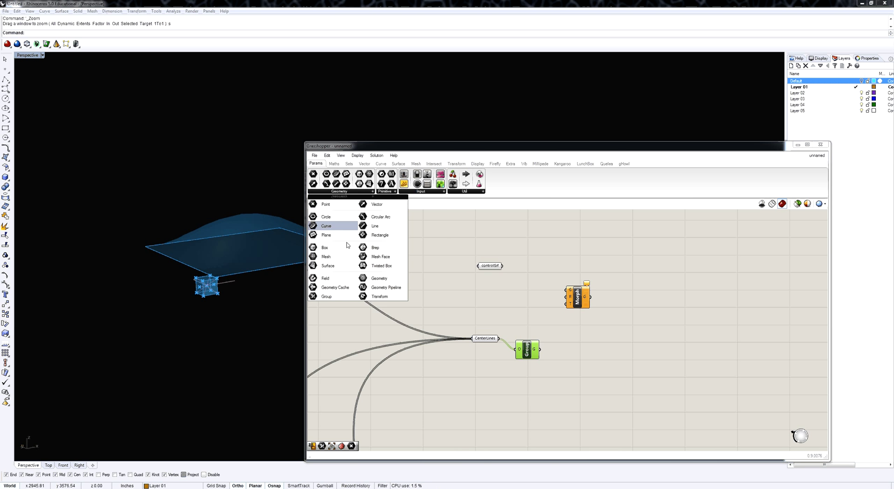
left_click_drag(334, 299, 566, 289)
right_click_drag(506, 332, 565, 328)
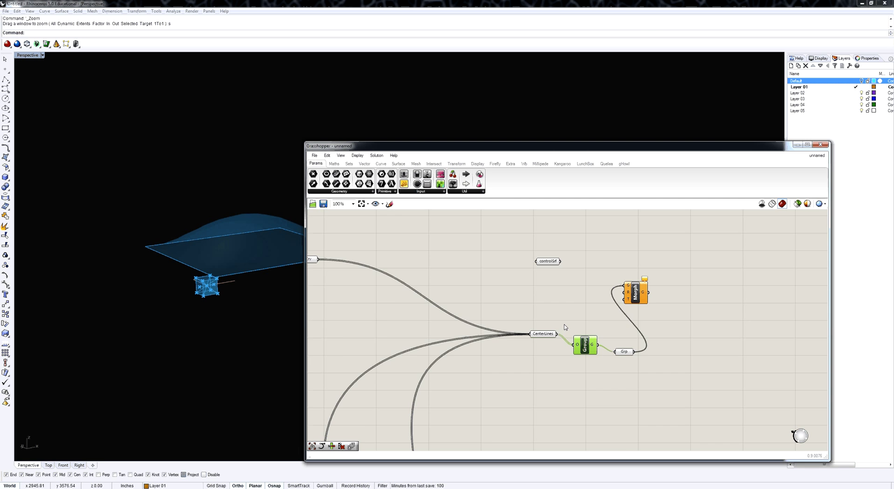
- Copy a ReferenceBox parameter from the midpoint set and paste it between controlSrf and CenterLines
scroll(565, 327, "down", 4)
scroll(459, 304, "up", 3)
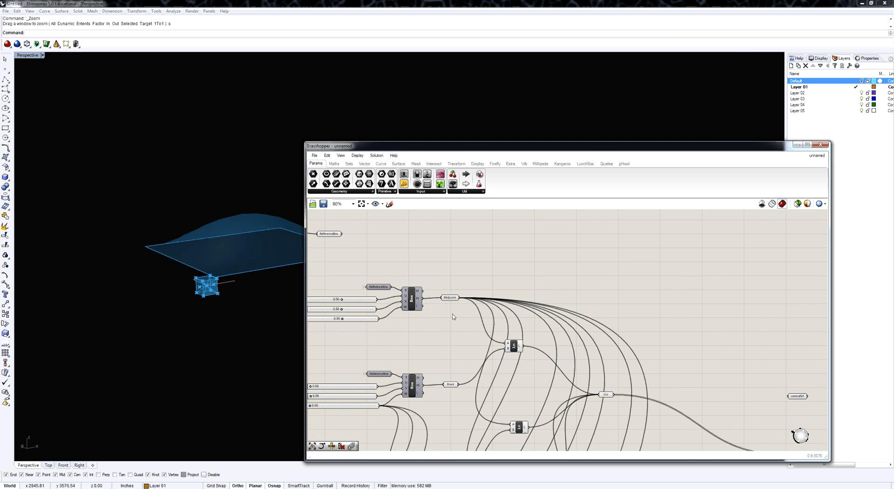
left_click_drag(381, 289, 783, 430)
key("ctrl+c")
key("ctrl+v")
right_click_drag(623, 347, 448, 318)
right_click(448, 318)
left_click(615, 359)
- Connect the copied ReferenceBox parameter to the Box Morph's reference input (R) and move it closer to the component
scroll(586, 347, "up", 1)
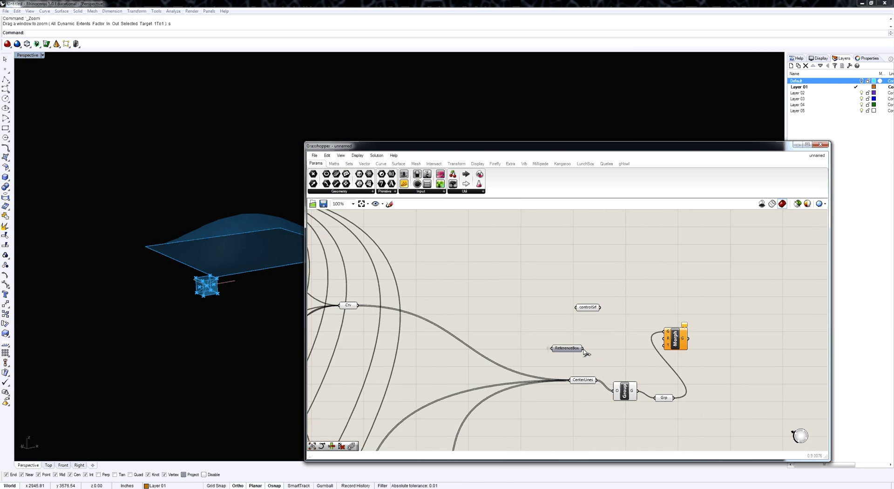
left_click_drag(583, 349, 682, 347)
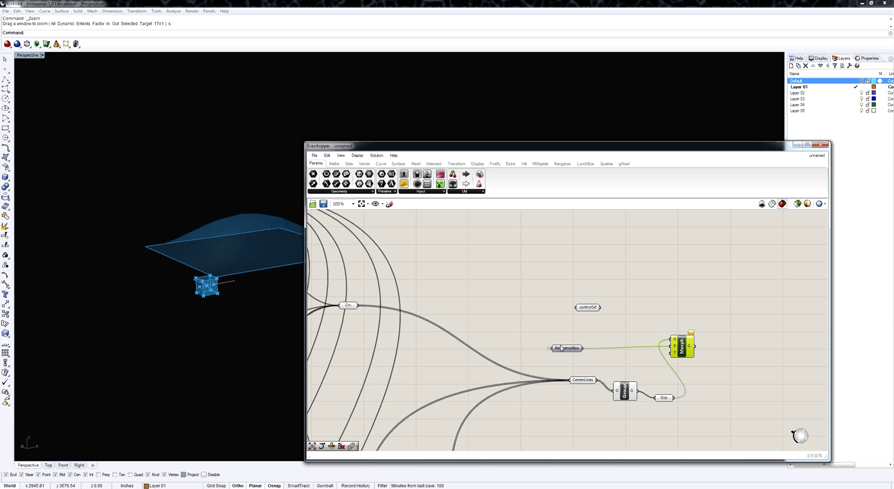
left_click_drag(561, 348, 605, 346)
- Switch the Rhino model to the four-viewport layout and place a Box 2Pt component above the controlSrf parameter
right_click_drag(202, 278, 104, 124)
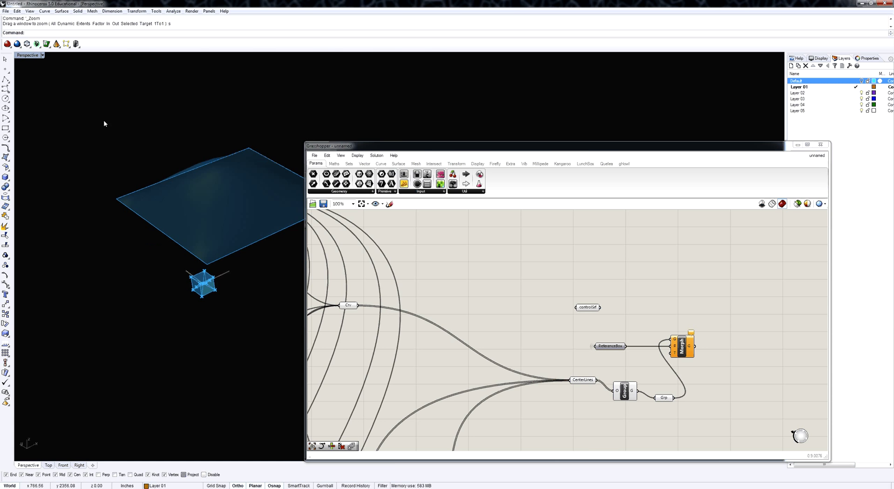
double_click(29, 55)
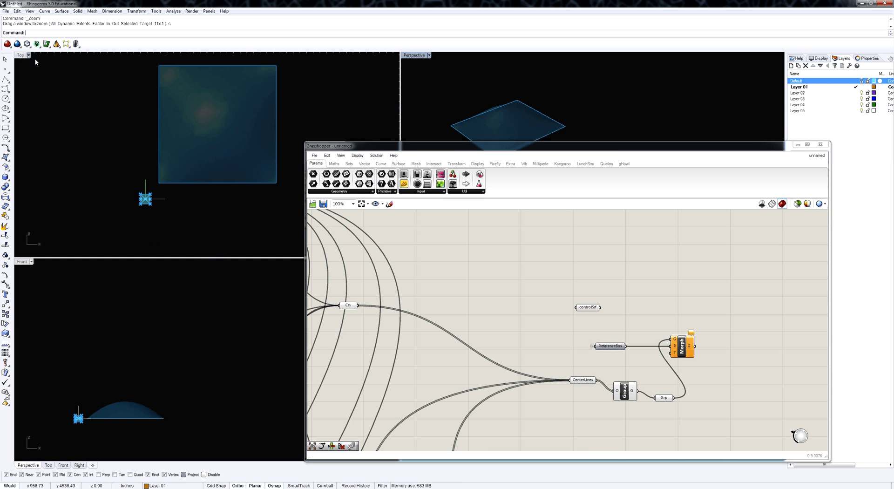
right_click_drag(215, 212, 210, 222)
left_click(398, 163)
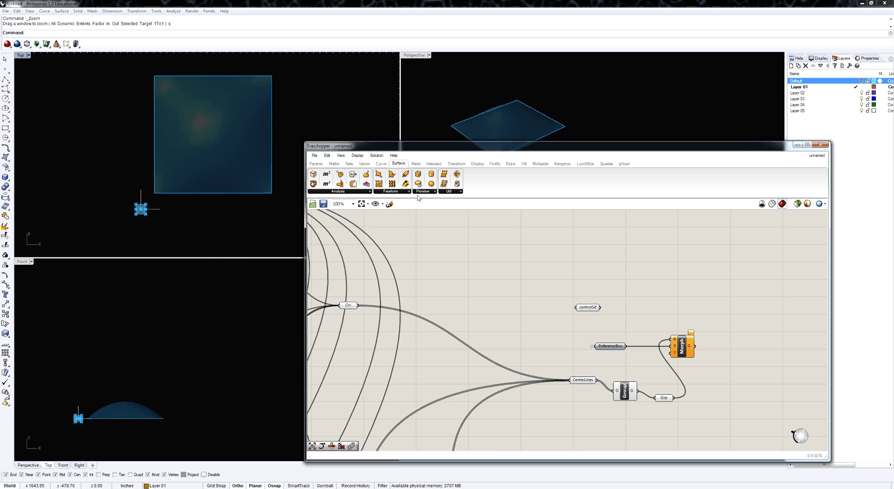
left_click(421, 191)
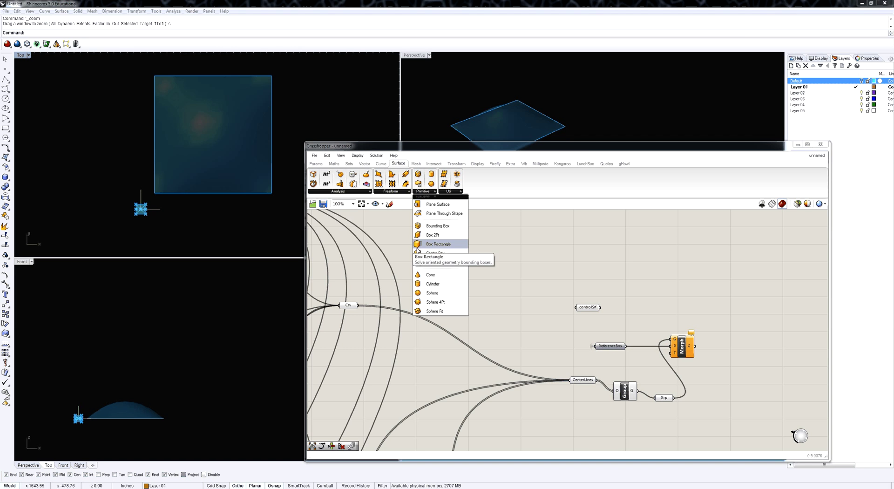
left_click_drag(418, 249, 621, 275)
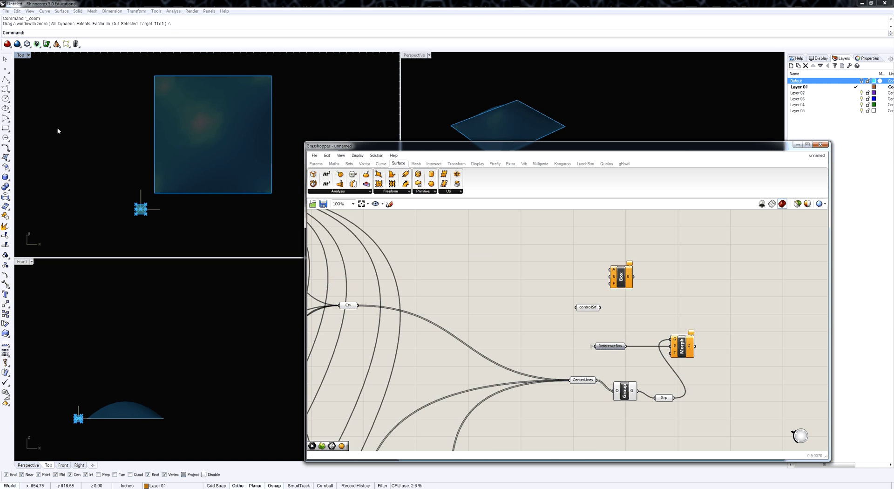
- Draw two diagonally offset points in the Top view, in the empty area left of the control surface
left_click(6, 71)
left_click(70, 178)
right_click(99, 155)
left_click(93, 152)
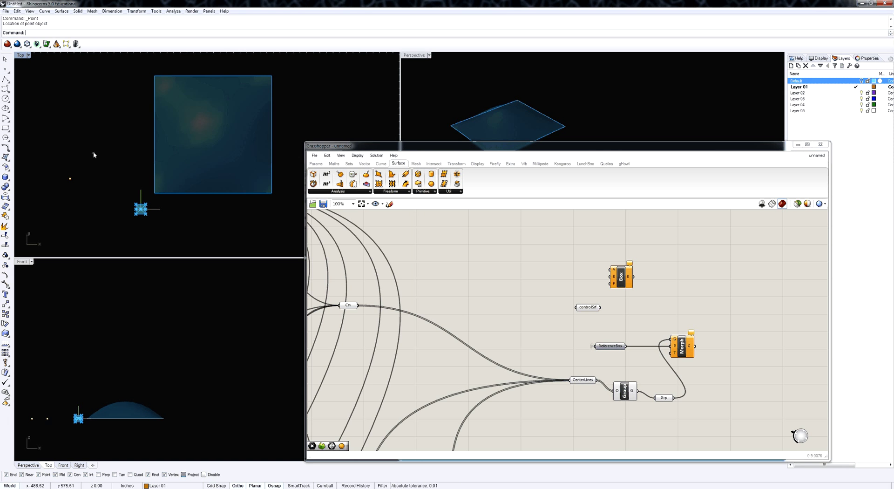
left_click(93, 152)
- Move the point nearer the reference box straight up in the Front view so the two points differ in height
right_click_drag(43, 426, 82, 417)
left_click(86, 409)
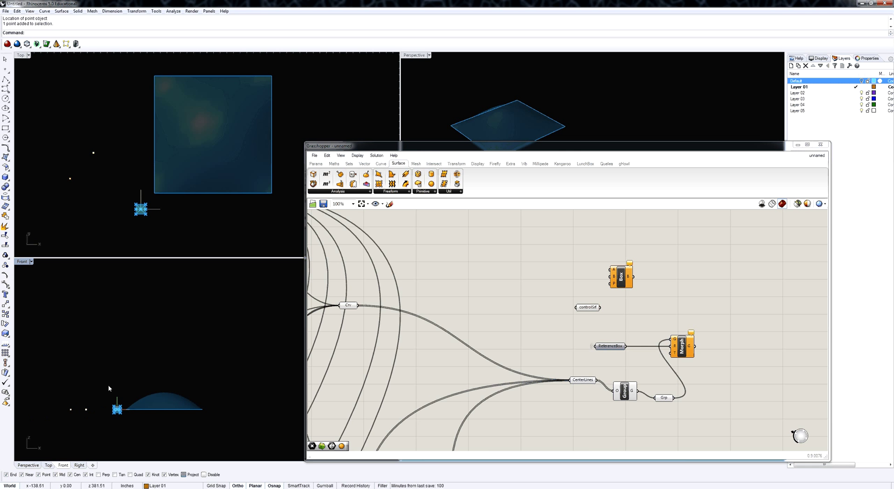
type("m")
key("Return")
left_click(87, 410)
left_click(86, 390)
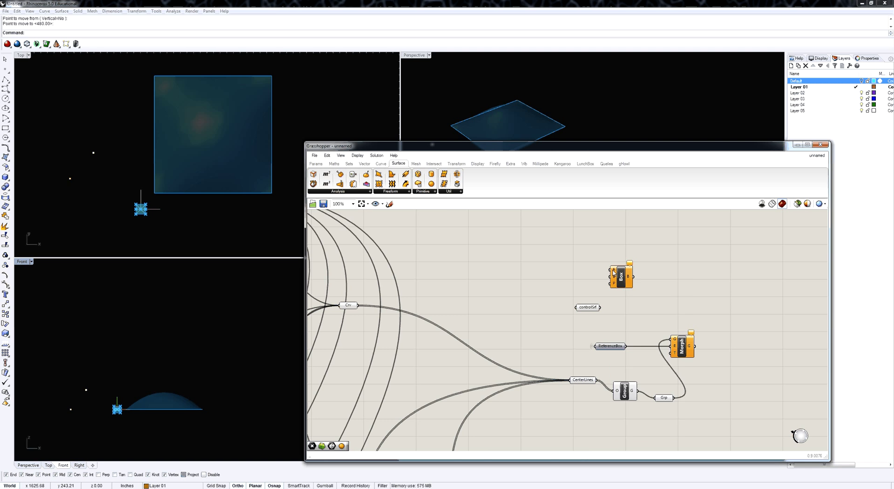
- Assign the raised point to the first corner input (A) of the Box 2Pt component
right_click(613, 273)
left_click(636, 371)
left_click(87, 390)
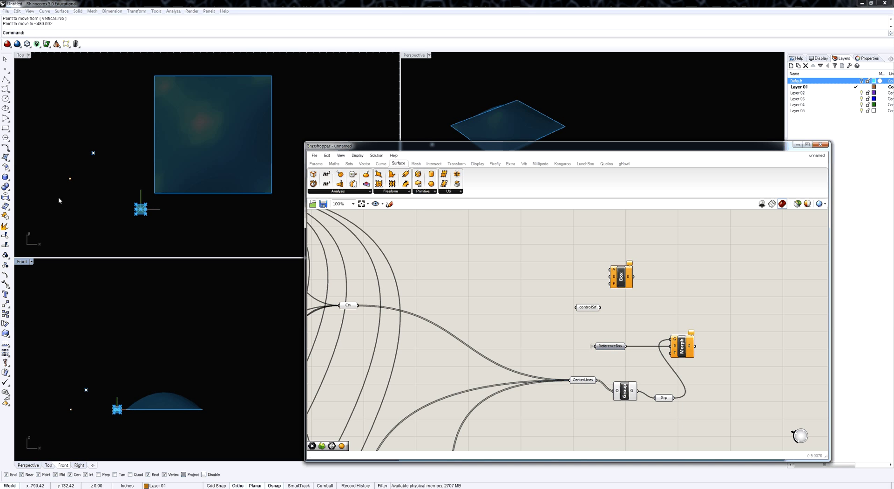
- Assign the lower point to the second corner input (B) of the Box 2Pt component
left_click_drag(59, 200, 80, 167)
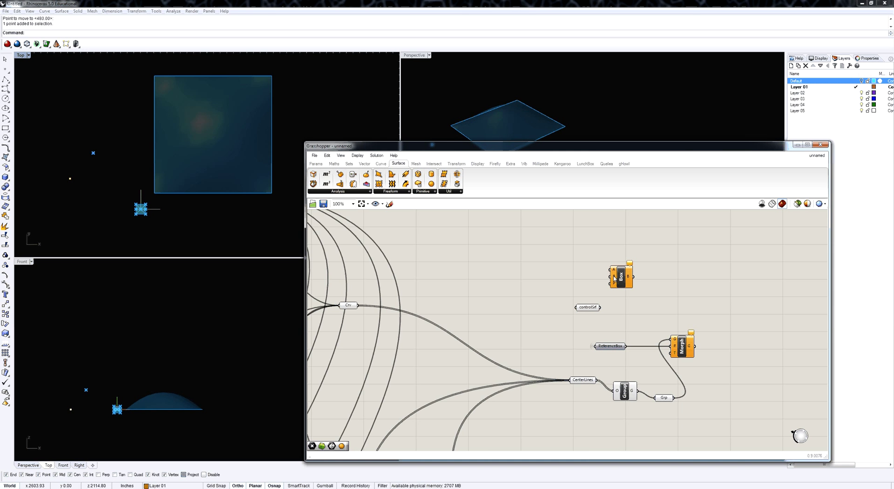
right_click(614, 276)
left_click(647, 377)
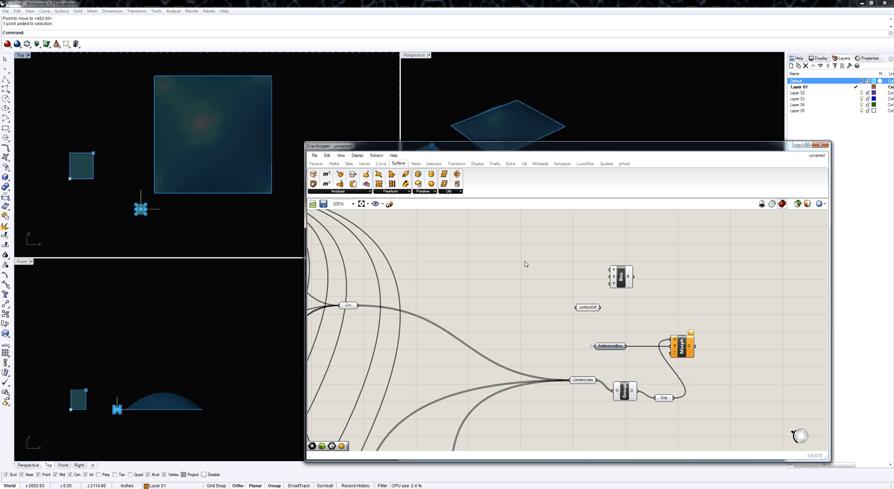
- Feed the Box 2Pt output into the target input (T) of Box Morph and inspect the morphed lines in Perspective
left_click(621, 277)
left_click_drag(519, 146, 505, 198)
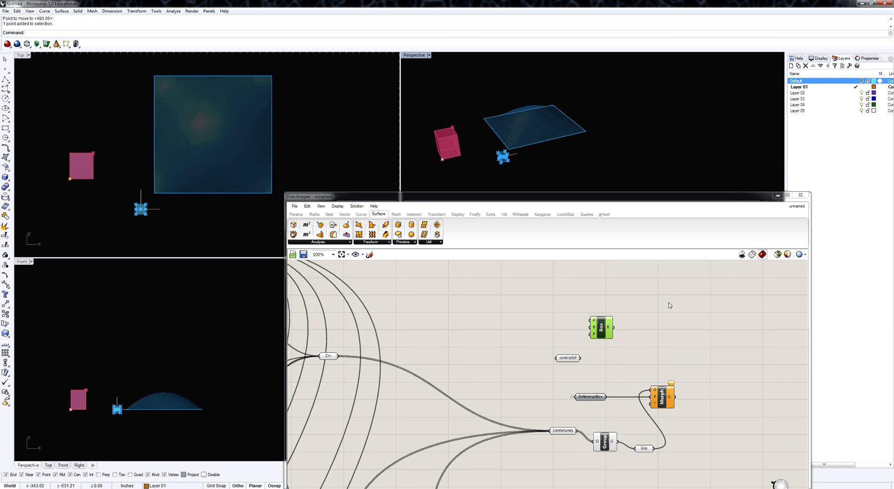
left_click_drag(614, 327, 652, 404)
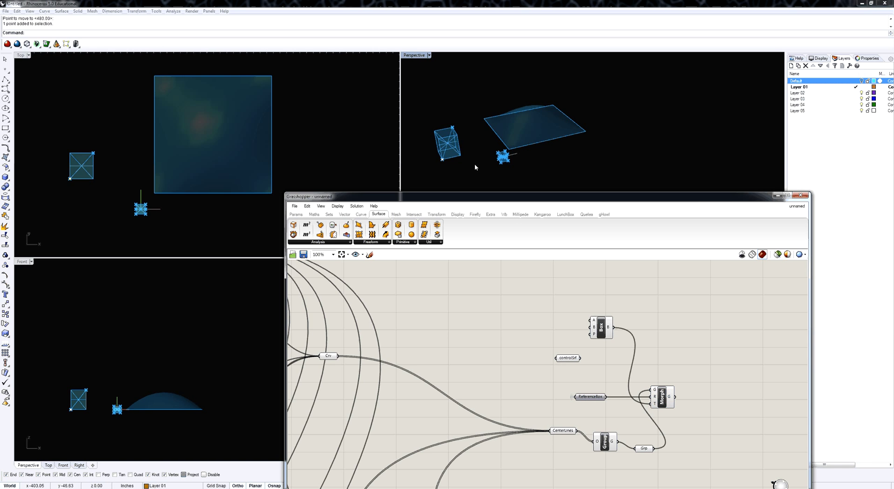
right_click_drag(474, 164, 512, 167)
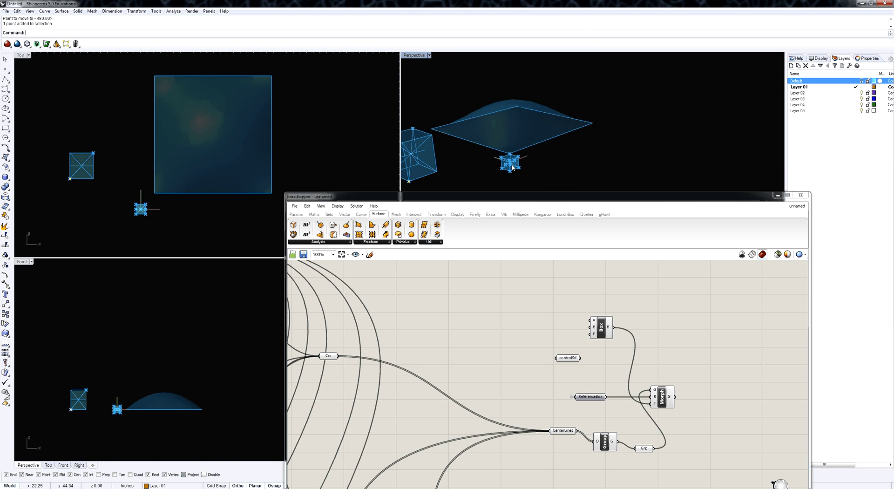
scroll(512, 167, "up", 5)
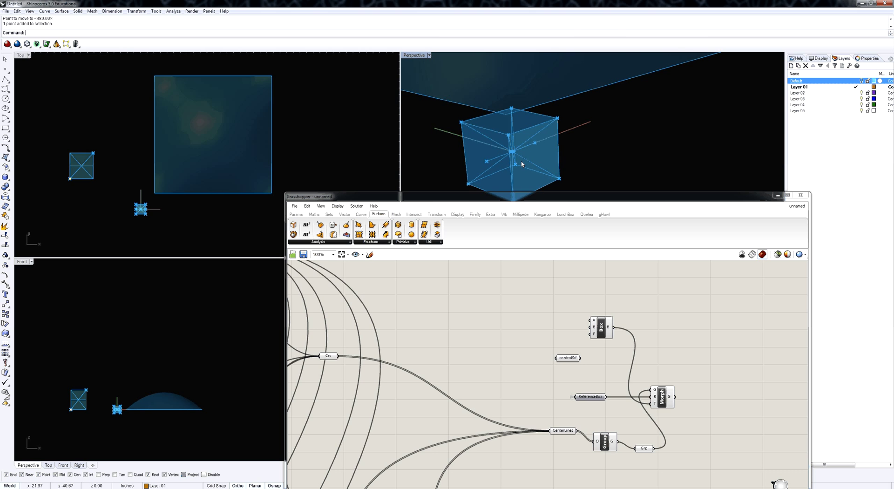
scroll(524, 158, "down", 3)
right_click_drag(496, 171, 499, 139)
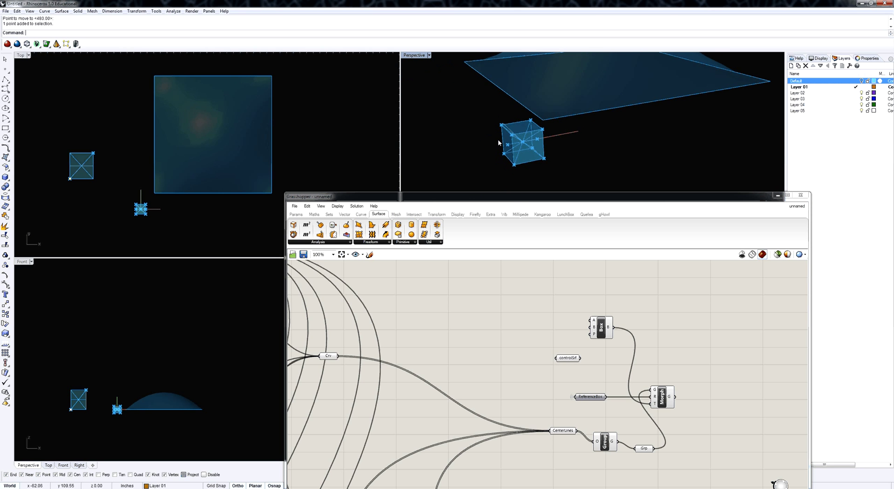
scroll(499, 139, "down", 6)
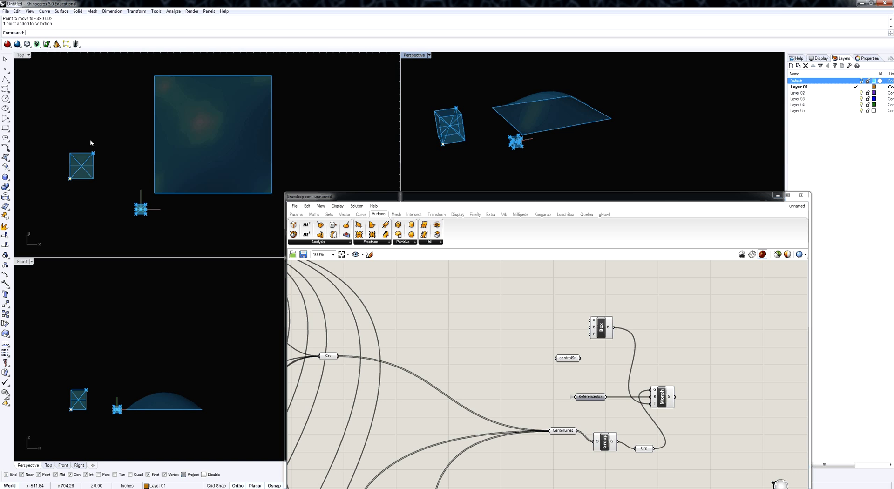
- Move the raised corner point about 529 inches in the Top view, away from the lower point, to lengthen the target box
left_click(93, 153)
right_click(139, 136)
left_click(140, 143)
left_click(141, 93)
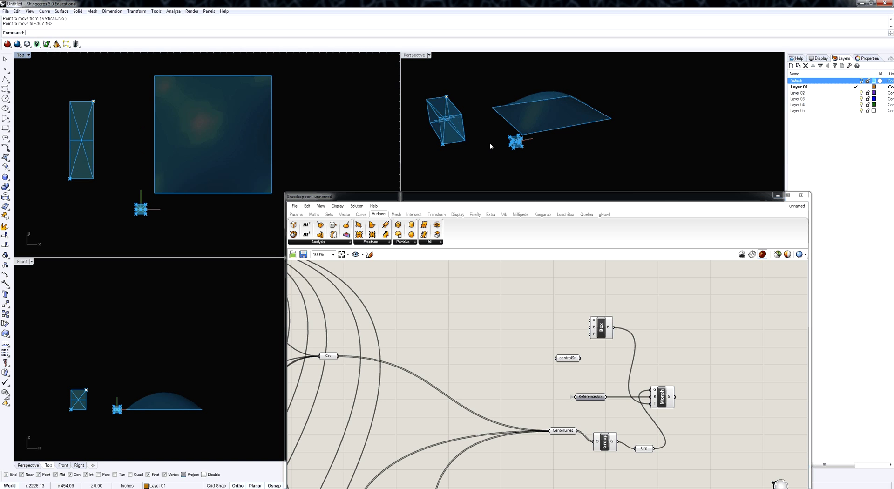
- Turn off the preview of the Box 2Pt component
right_click_drag(490, 143, 482, 122)
scroll(471, 115, "up", 5)
left_click(601, 327)
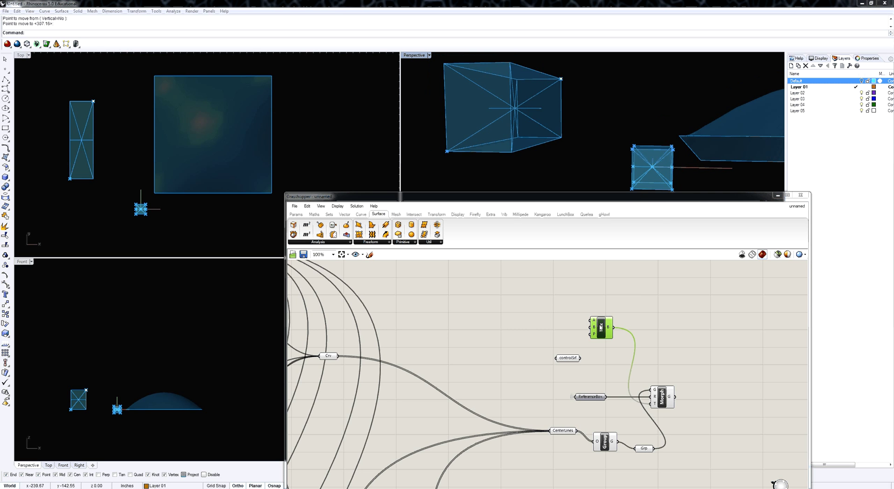
middle_click(617, 332)
left_click(640, 309)
right_click_drag(479, 114, 474, 77)
- Move the lower corner point straight down in the Front view to make the target box taller
left_click_drag(60, 164, 76, 217)
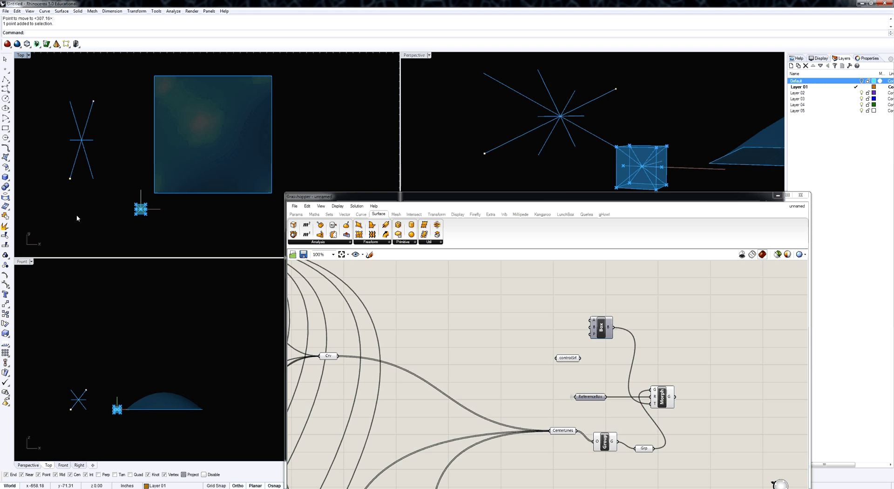
right_click(85, 380)
left_click(52, 359)
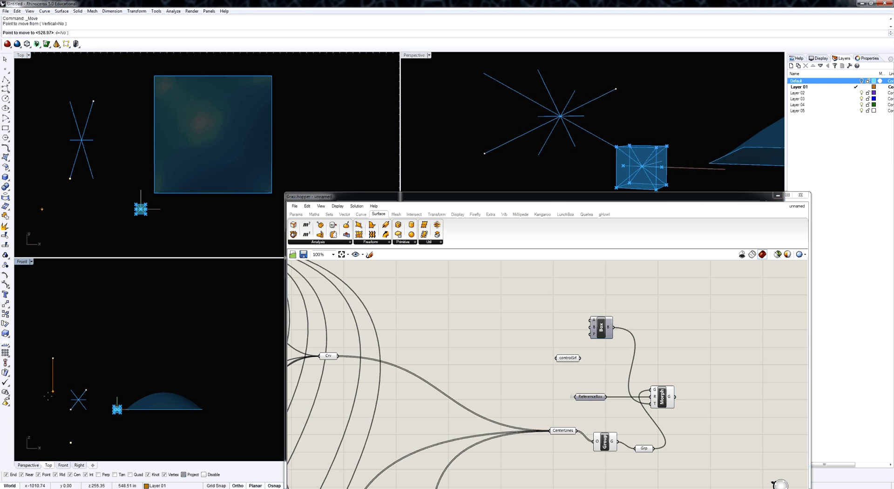
left_click(52, 398)
right_click_drag(71, 352, 106, 287)
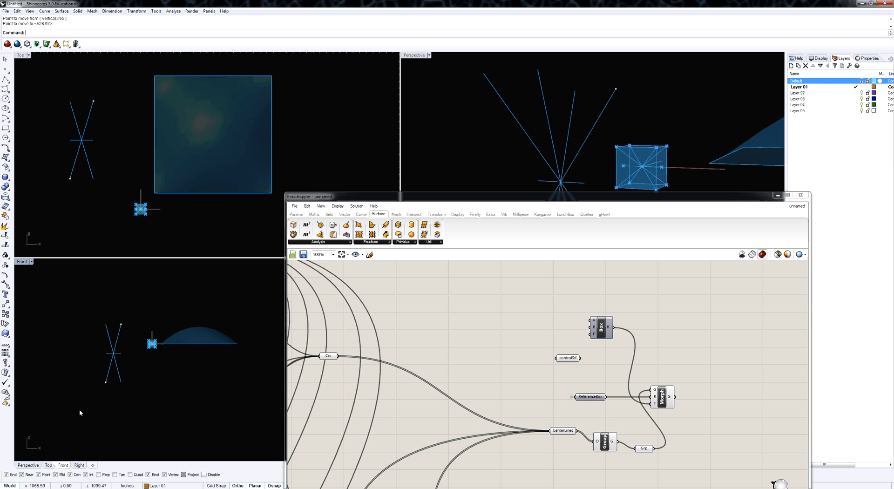
- Delete the Box 2Pt component and its two corner points in the Rhino model
left_click_drag(631, 355, 599, 327)
key("Delete")
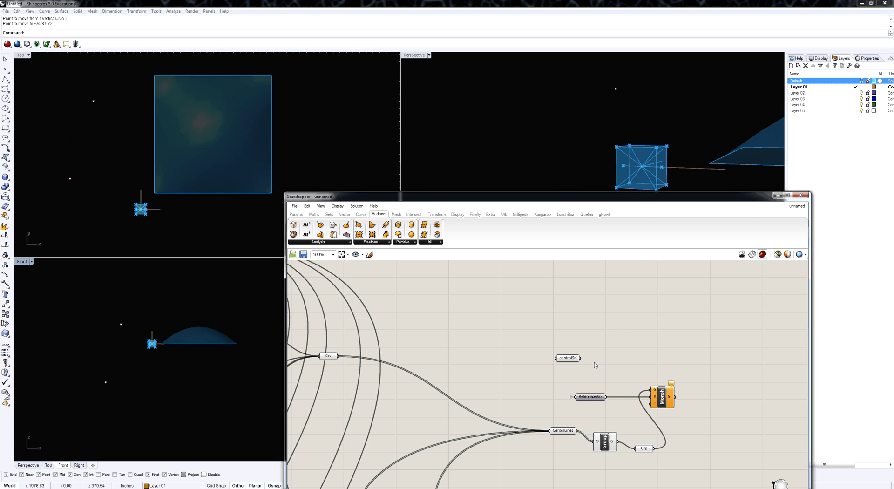
left_click_drag(54, 201, 108, 92)
key("Delete")
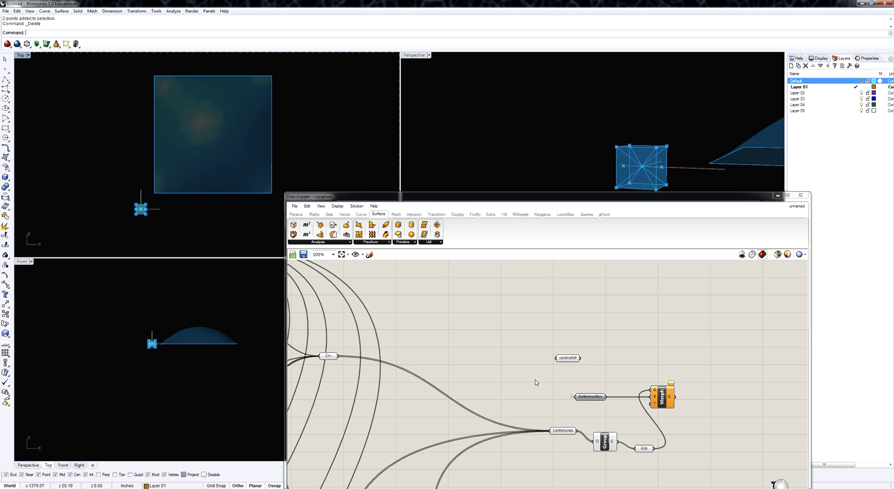
- Place a Surface Box component above the Box Morph component
right_click_drag(531, 356, 529, 343)
left_click(384, 243)
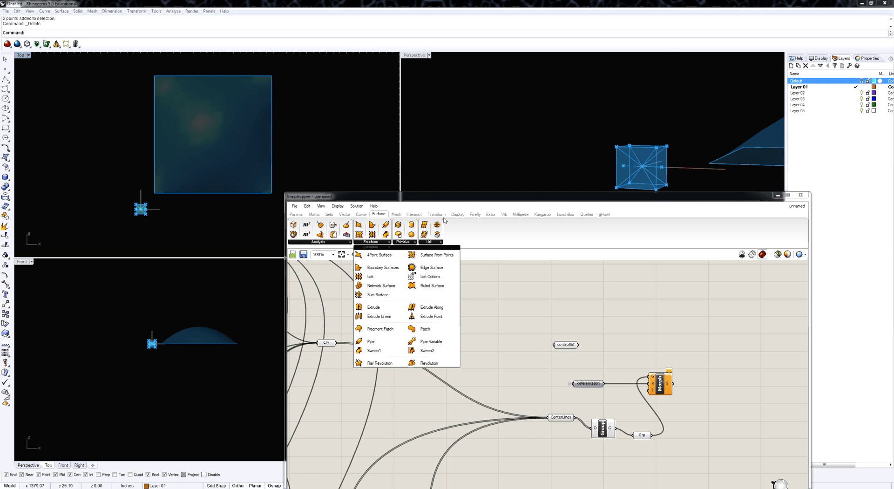
left_click(443, 216)
left_click(396, 242)
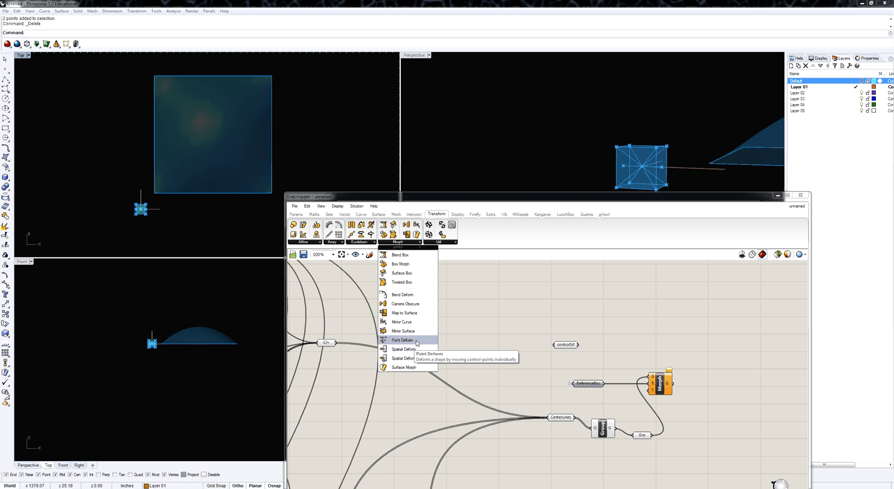
left_click(408, 273)
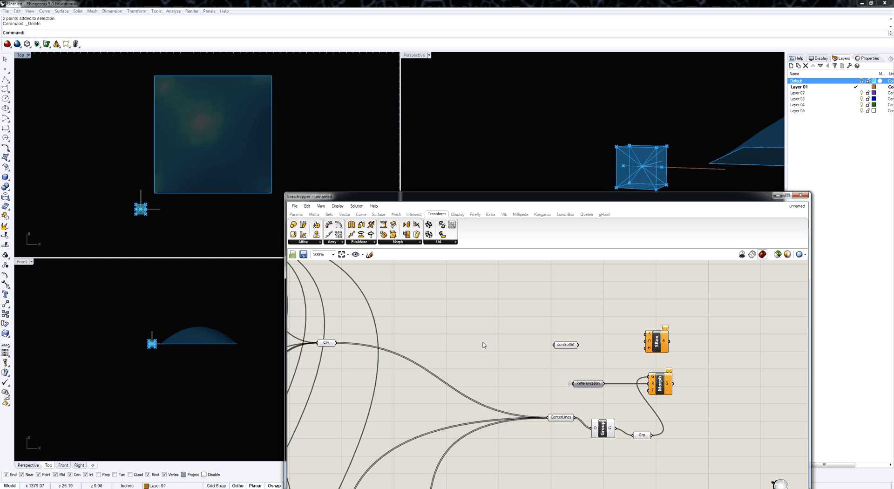
- Connect controlSrf to the surface input (S) of Surface Box and move controlSrf higher on the canvas
right_click_drag(484, 344, 505, 351)
left_click(579, 347)
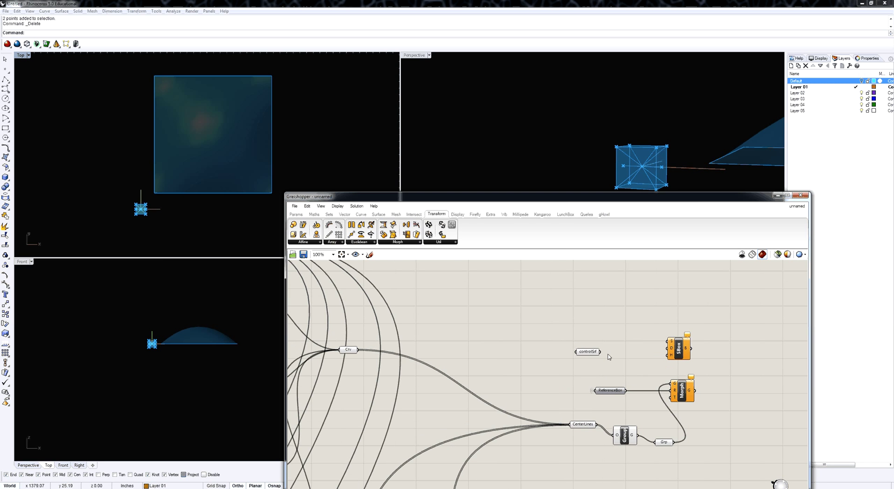
mouse_move(586, 351)
left_mouse_down()
mouse_move(578, 321)
mouse_move(668, 342)
left_mouse_up()
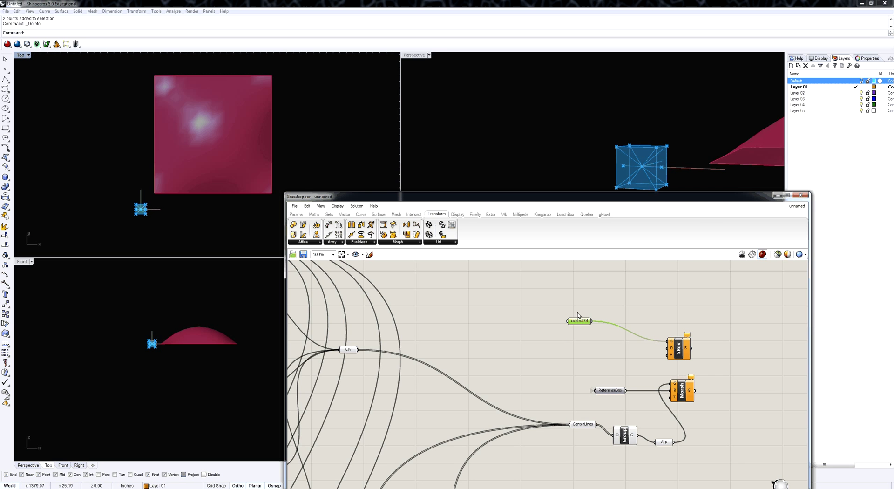
left_click_drag(581, 323, 581, 315)
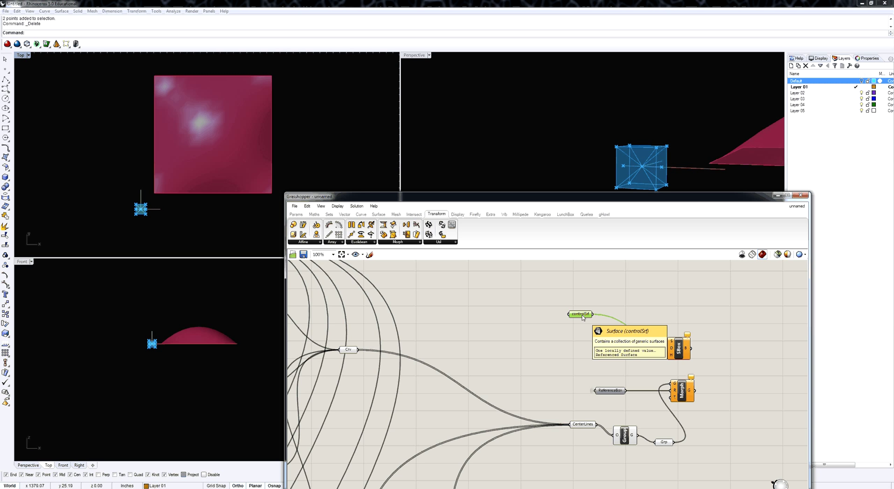
left_click(572, 331)
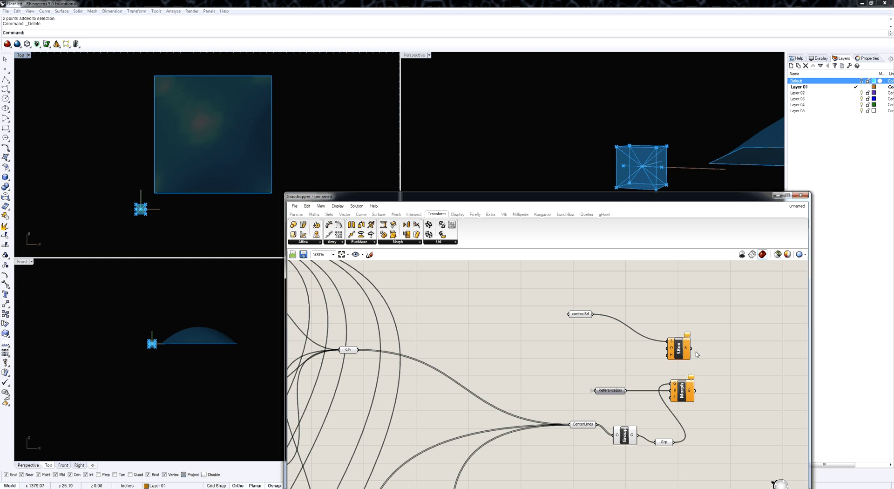
- Place a Construct Domain² component with four numeric inputs beside the controlSrf parameter, on the side away from Surface Box
left_click(328, 214)
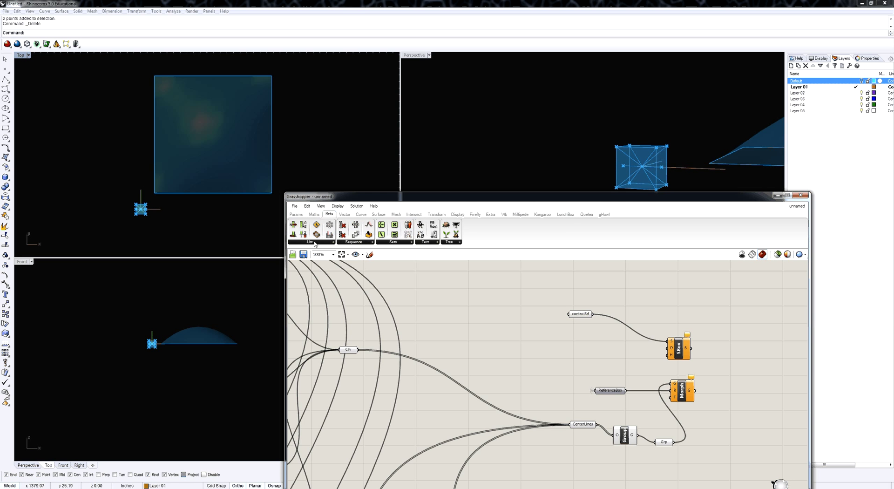
scroll(315, 244, "up", 1)
left_click(303, 242)
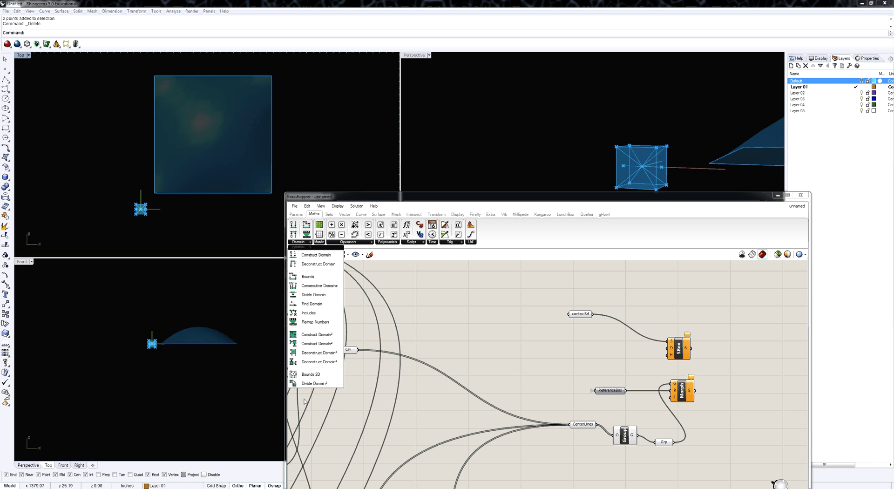
left_click(320, 335)
left_click(566, 357)
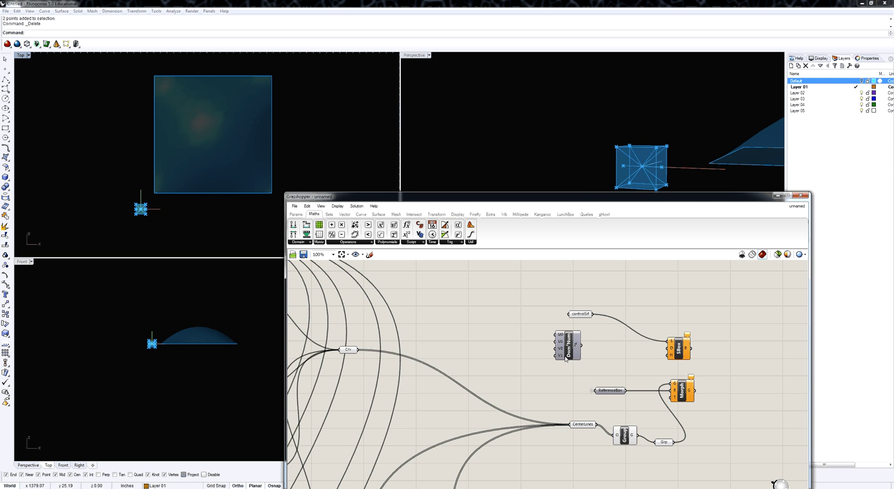
mouse_move(562, 340)
mouse_move(560, 357)
left_click_drag(567, 347, 520, 329)
- Place a Divide Domain² component below controlSrf and feed the constructed domain into its domain input (I)
left_click(308, 242)
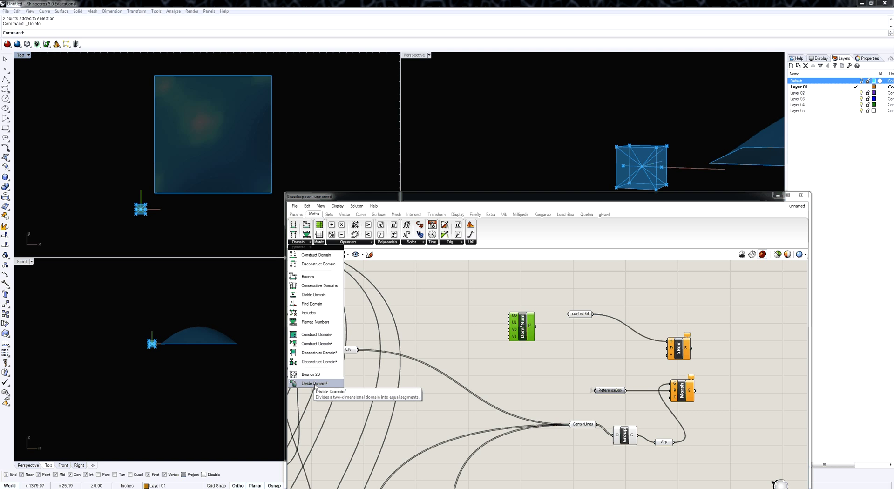
left_click_drag(314, 383, 572, 352)
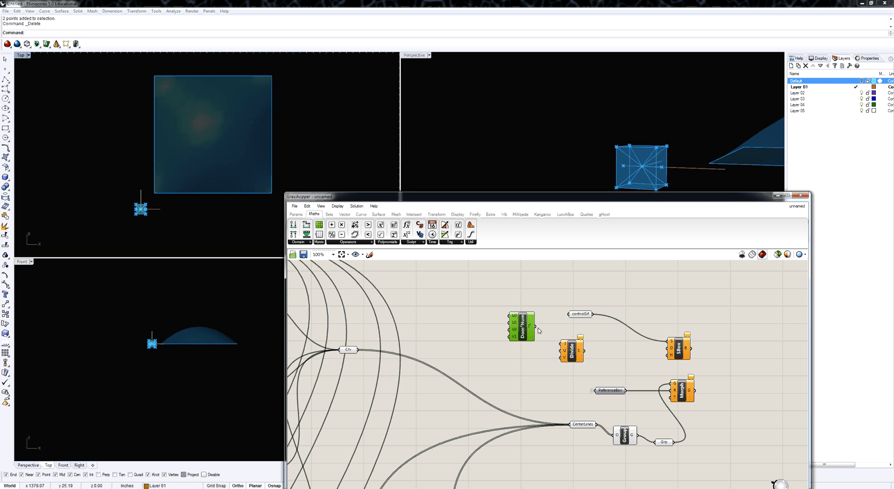
left_click_drag(535, 326, 561, 343)
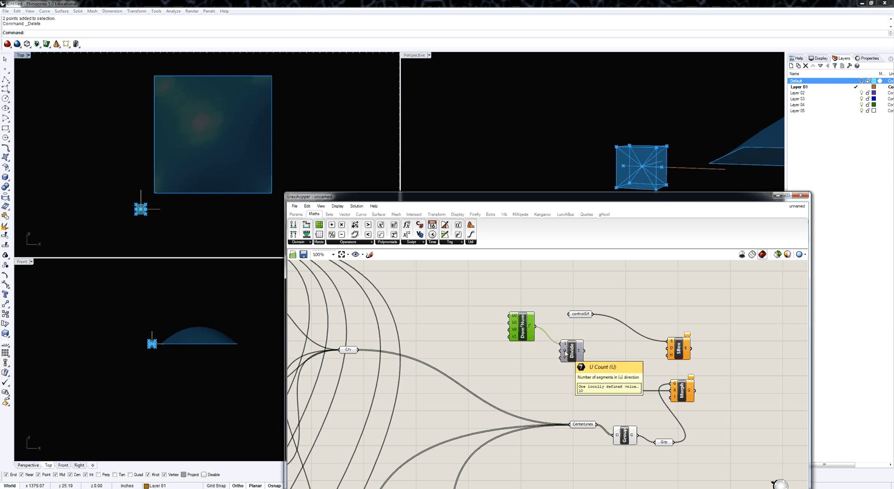
- Add a number slider and an Integer parameter below the Construct Domain² component and connect the slider to the parameter
left_click(297, 214)
left_click_drag(393, 242, 458, 350)
left_click_drag(364, 238, 511, 361)
left_click_drag(492, 353, 506, 363)
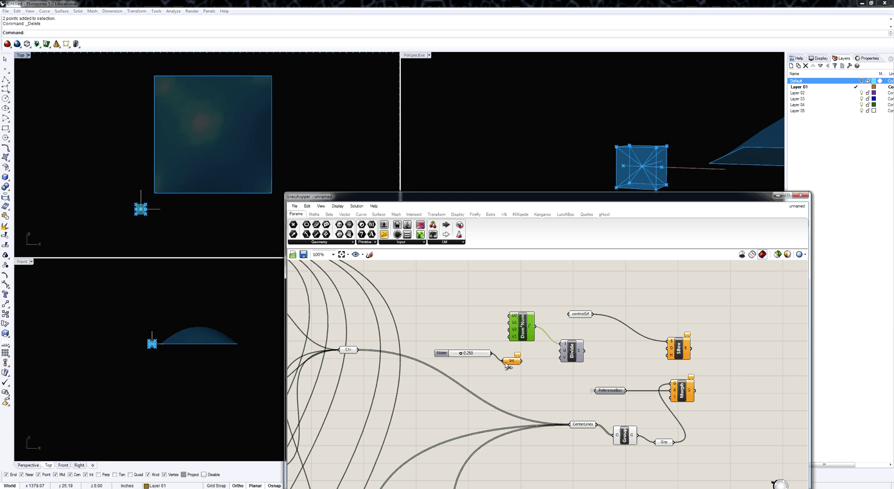
- Set the number slider to integer rounding with a minimum of 2 and a maximum of 50
left_click(457, 355)
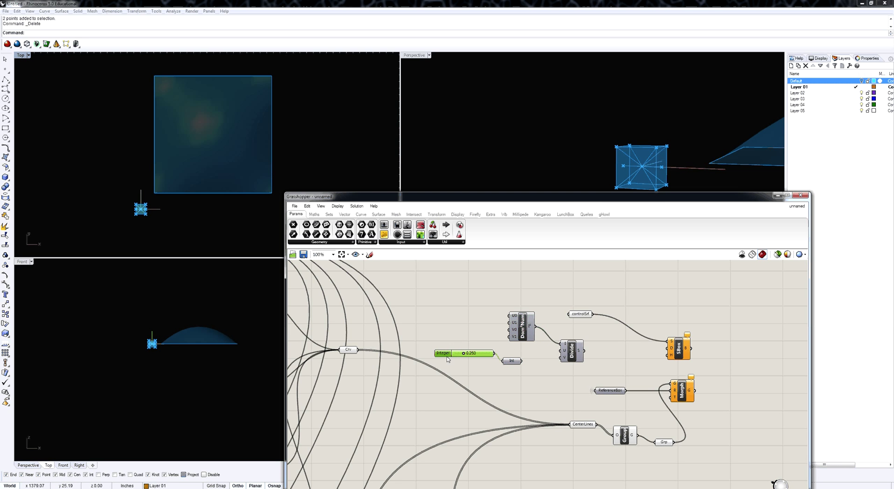
double_click(448, 354)
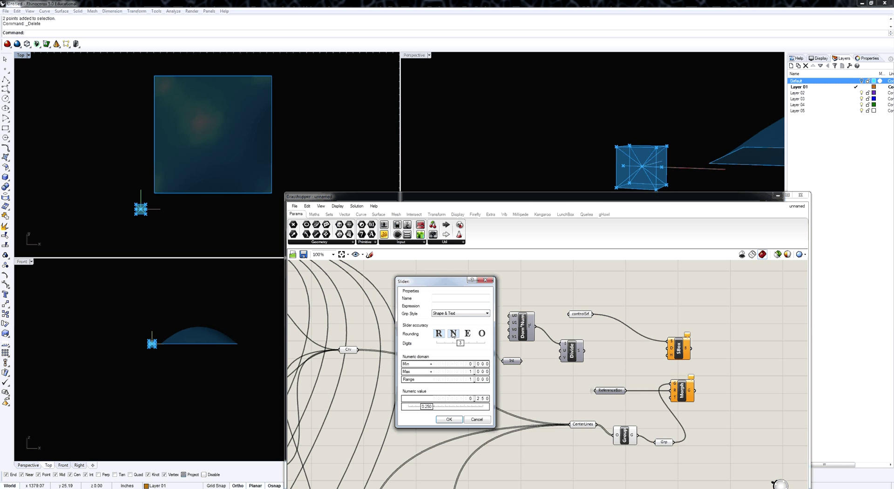
left_click(453, 333)
double_click(486, 373)
type("50")
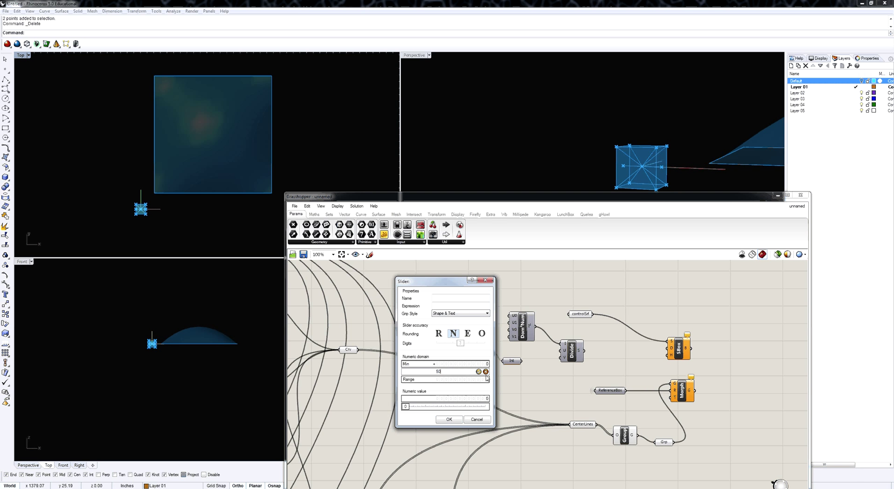
left_click(478, 371)
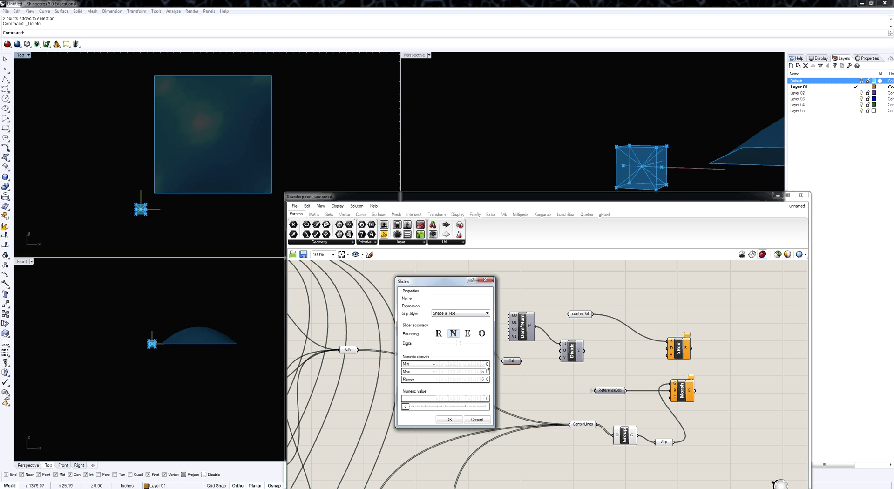
scroll(486, 365, "up", 2)
key("Return")
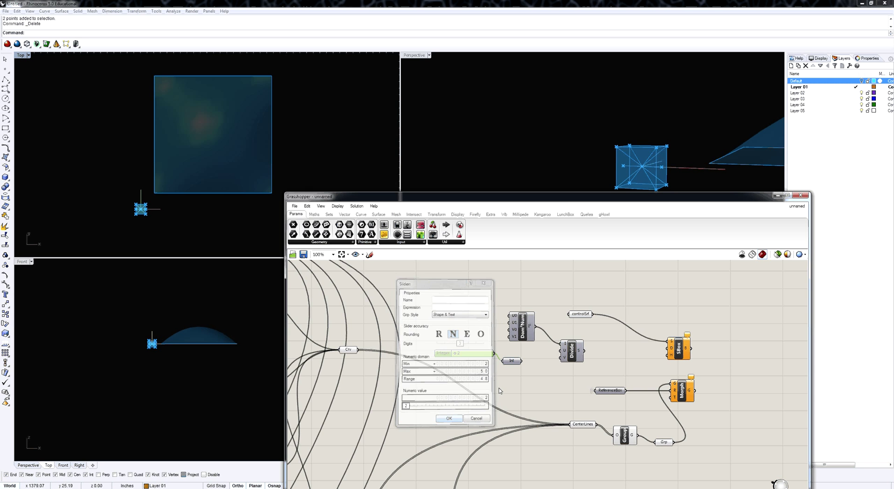
- Duplicate the slider and Integer parameter feeding Divide Domain²'s U count, placing the copies below and connecting them to the V input
mouse_move(521, 360)
left_mouse_down()
mouse_move(561, 350)
mouse_move(518, 359)
left_mouse_up()
left_click(481, 357, "shift")
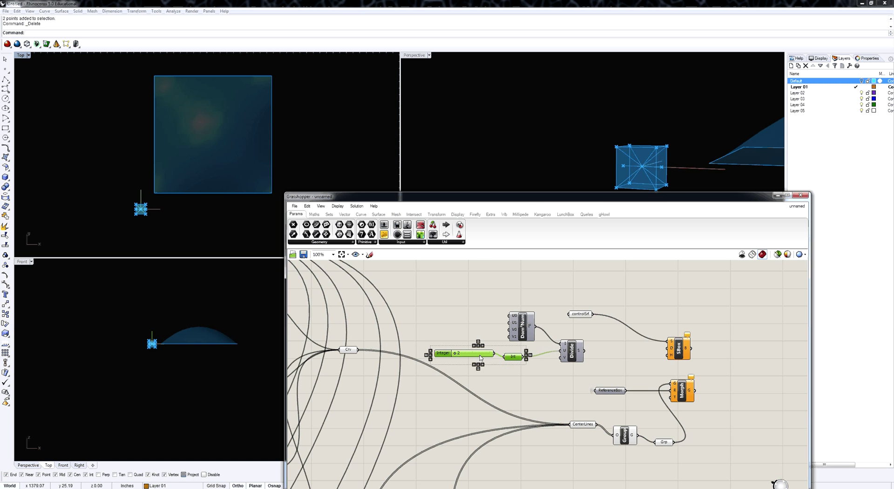
left_click_drag(516, 361, 519, 375, "alt")
left_click_drag(528, 370, 561, 357)
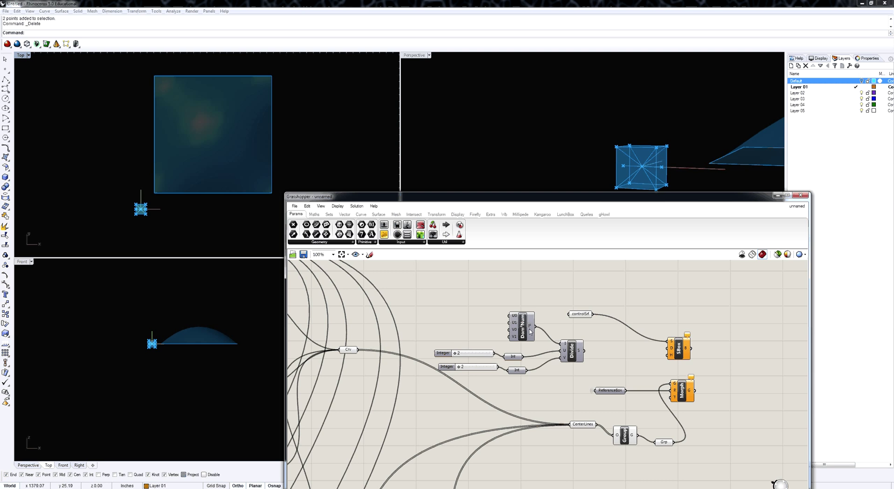
- Set the U division slider to 14 and connect Divide Domain²'s segments output (S) to Surface Box's domain input (D)
mouse_move(531, 329)
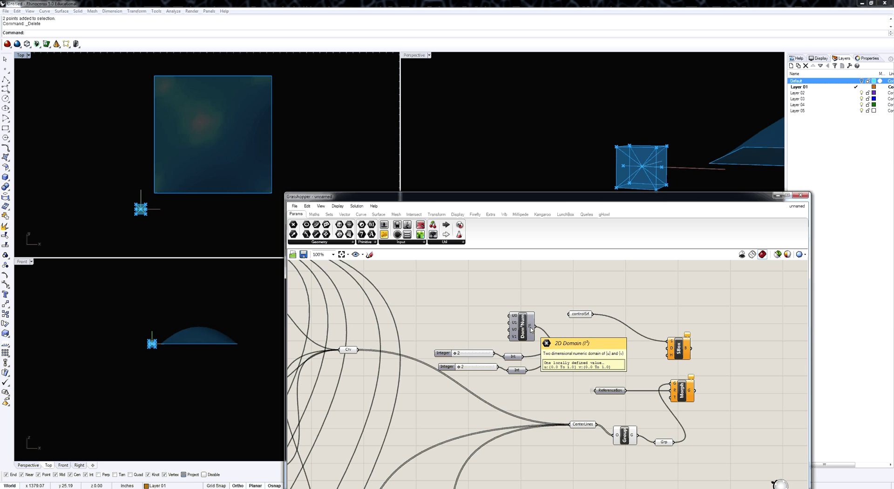
left_click_drag(531, 329, 561, 343)
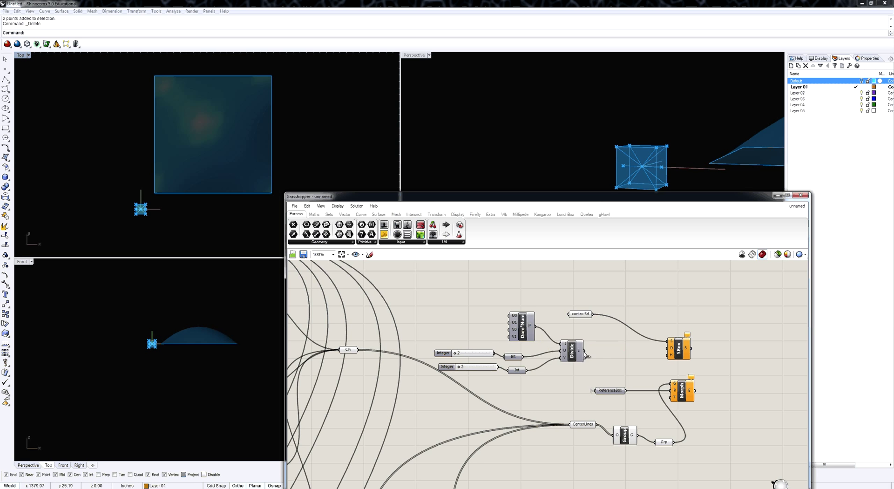
mouse_move(582, 353)
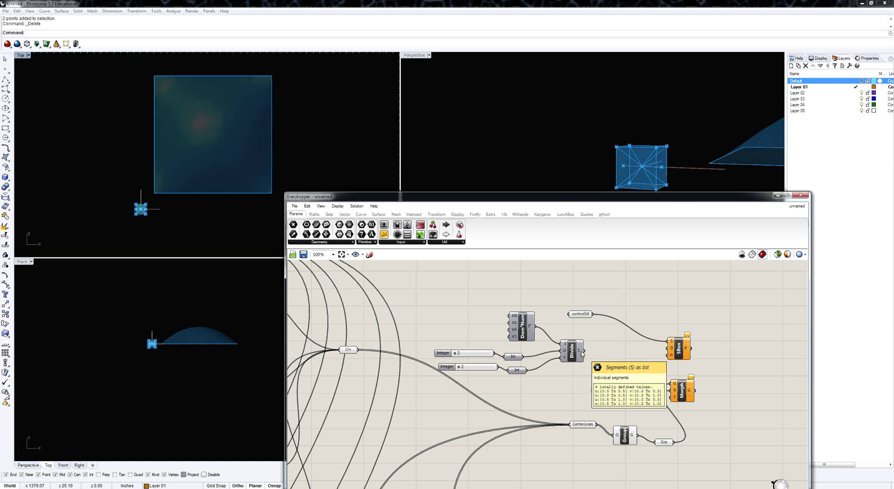
left_click_drag(456, 355, 464, 355)
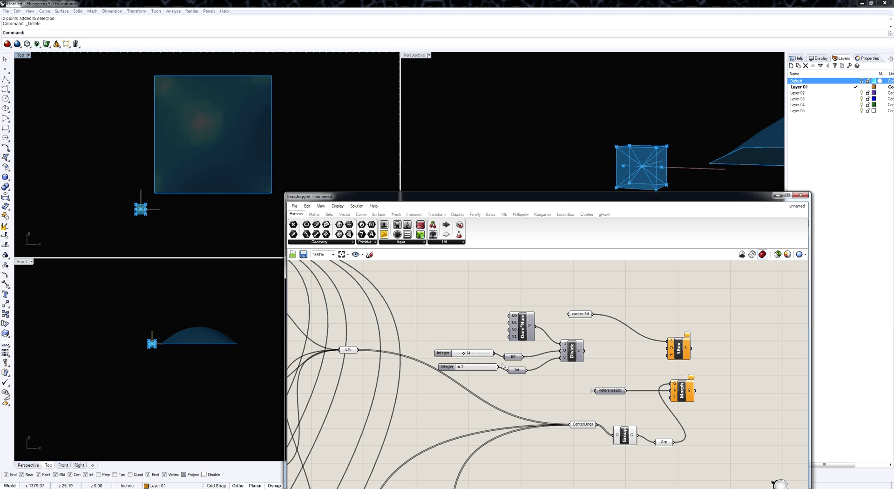
mouse_move(580, 353)
left_click_drag(580, 353, 683, 336)
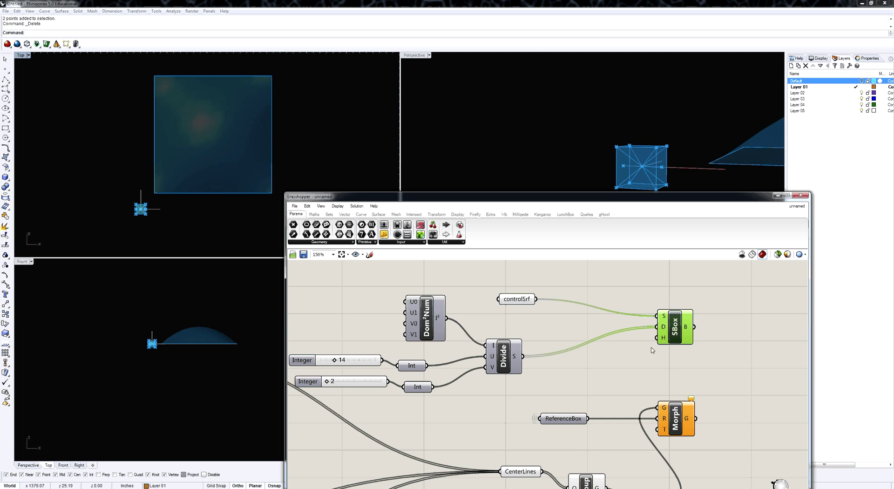
- Reparameterize the controlSrf surface parameter
right_click_drag(190, 204, 178, 192)
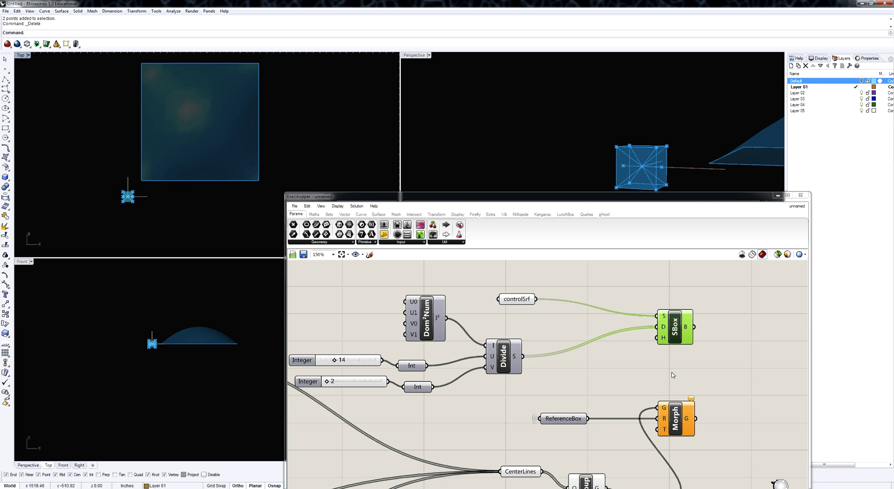
left_click(672, 375)
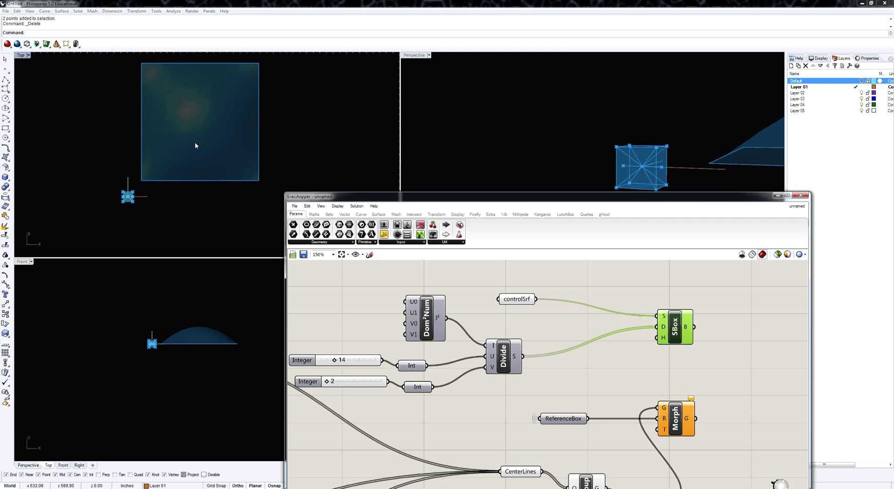
left_click(522, 300)
left_click(583, 360)
right_click_drag(585, 364, 535, 353)
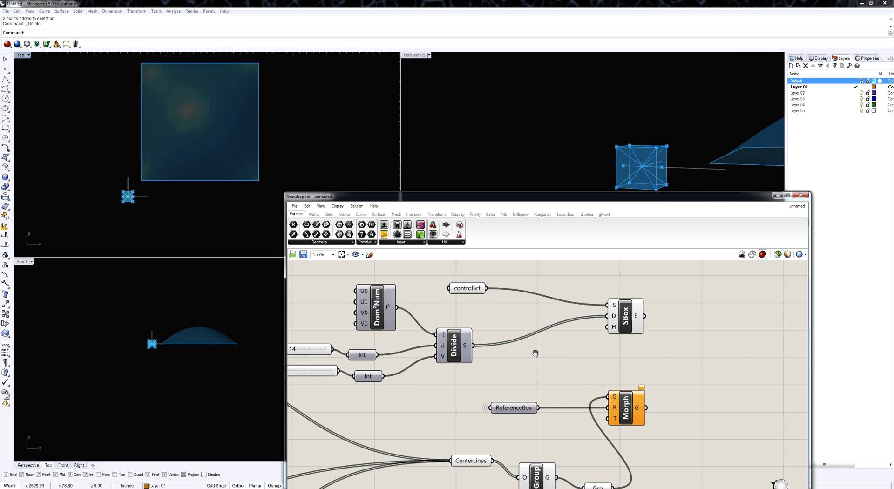
scroll(511, 363, "down", 1)
right_click(565, 329)
left_click(498, 329)
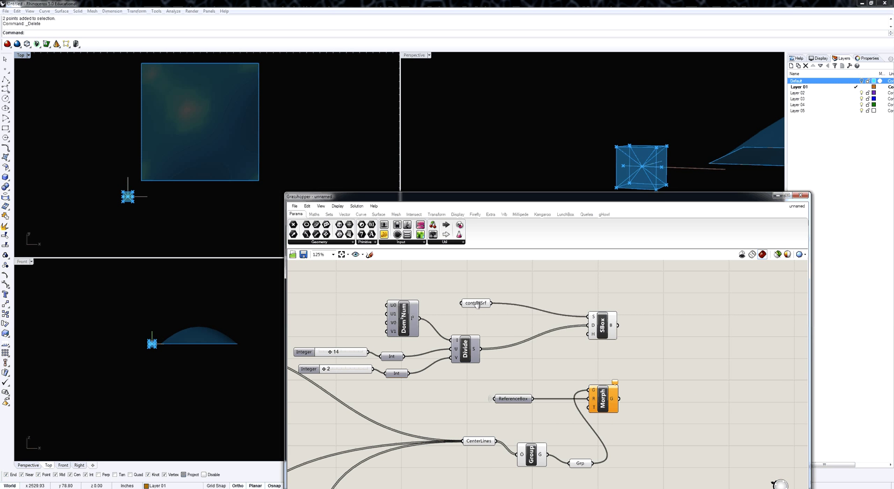
right_click(476, 305)
left_click(505, 403)
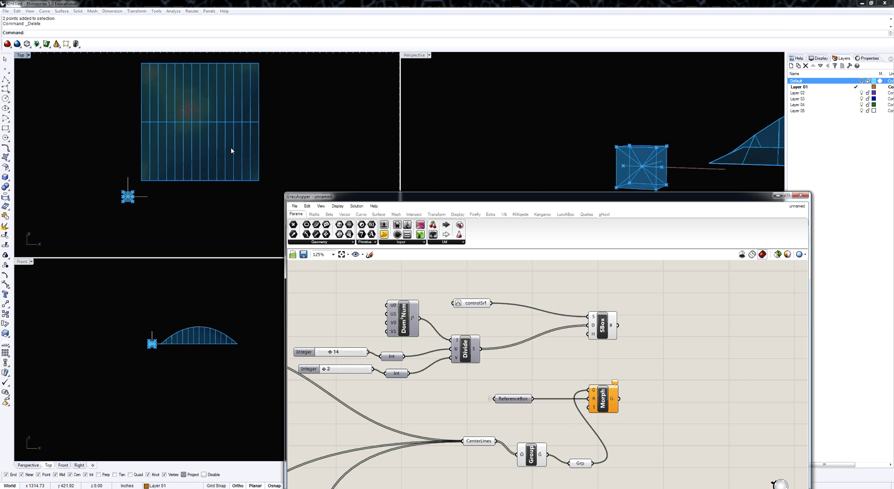
- Set the V division slider to 25
right_click_drag(340, 356, 468, 343)
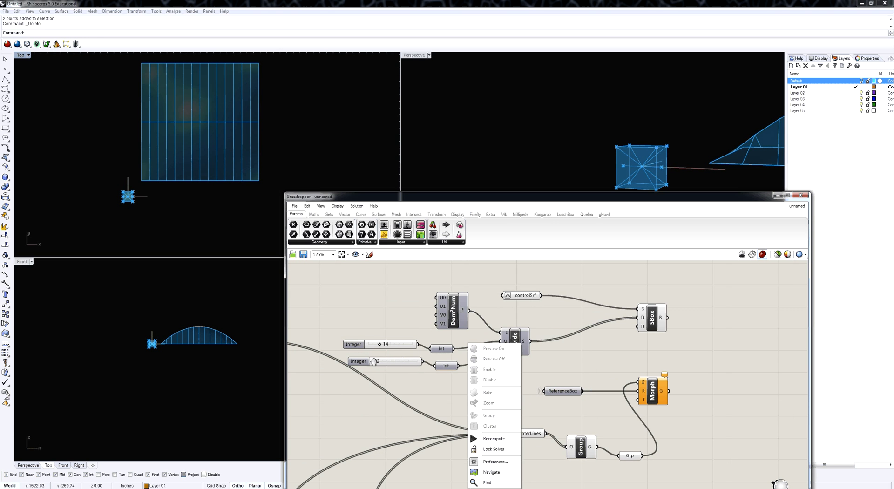
left_click(374, 361)
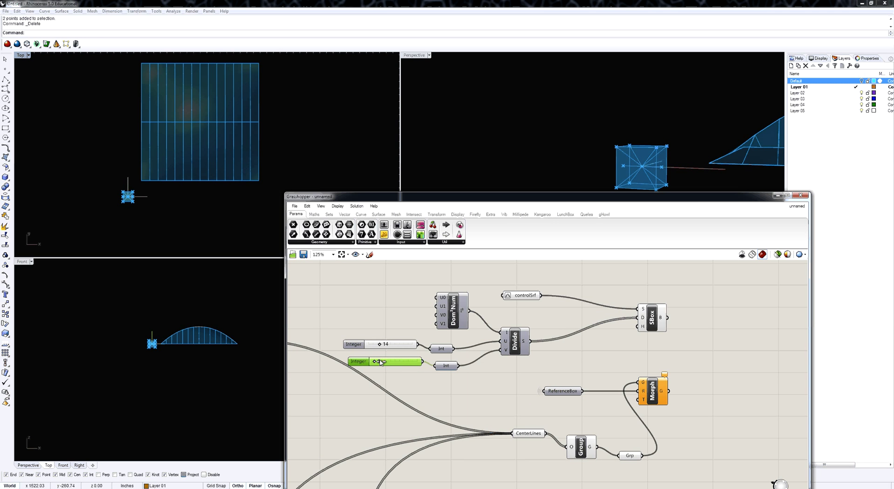
left_click_drag(381, 362, 390, 362)
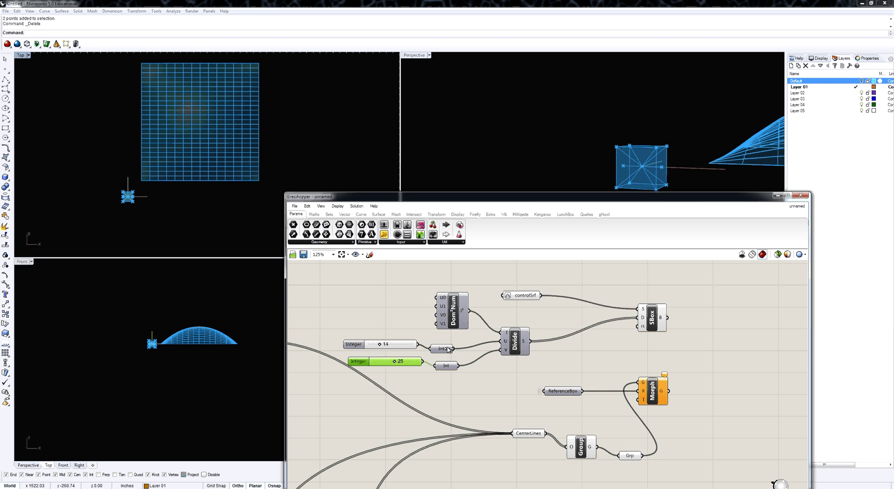
right_click_drag(614, 124, 709, 122)
scroll(710, 122, "up", 5)
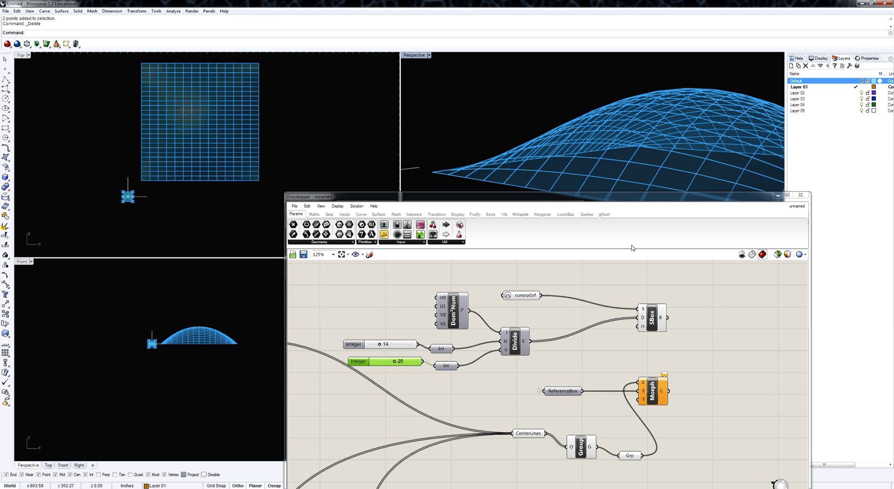
- Move the domain, controlSrf and Surface Box components up away from Box Morph, and shift Surface Box slightly farther from Divide Domain²
left_click_drag(679, 343, 394, 292)
left_click_drag(479, 386, 468, 354)
right_click_drag(468, 354, 475, 382)
scroll(479, 331, "down", 2)
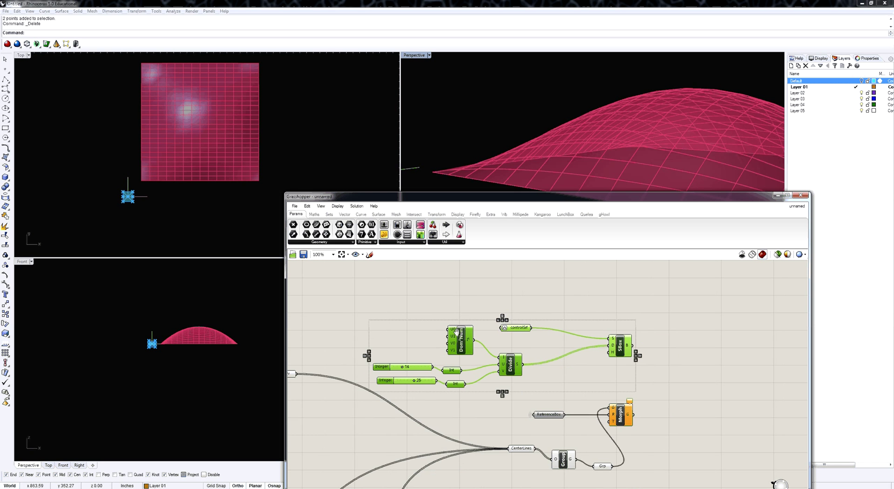
left_click_drag(457, 330, 456, 286)
right_click_drag(602, 127, 641, 147)
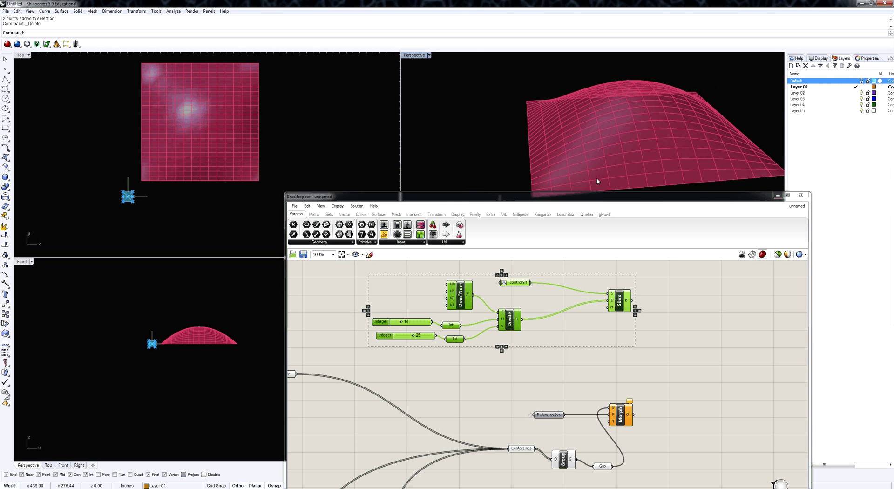
scroll(559, 175, "up", 5)
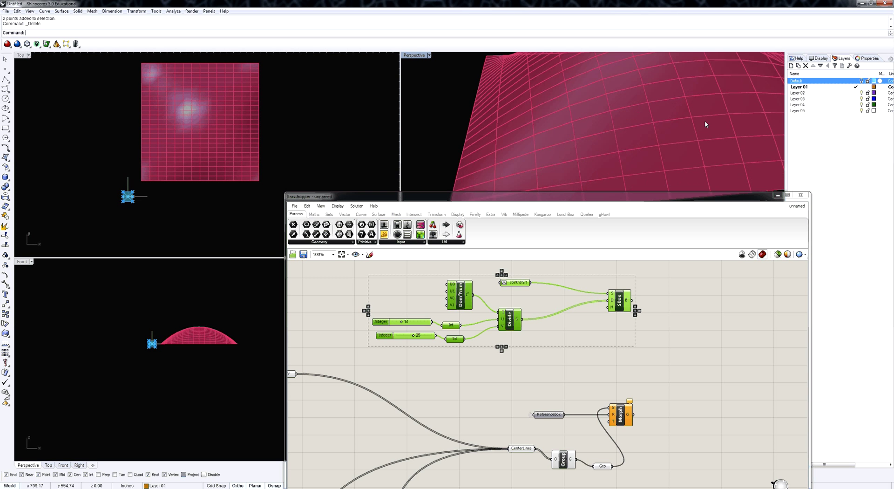
left_click(651, 281)
left_click_drag(625, 305, 637, 322)
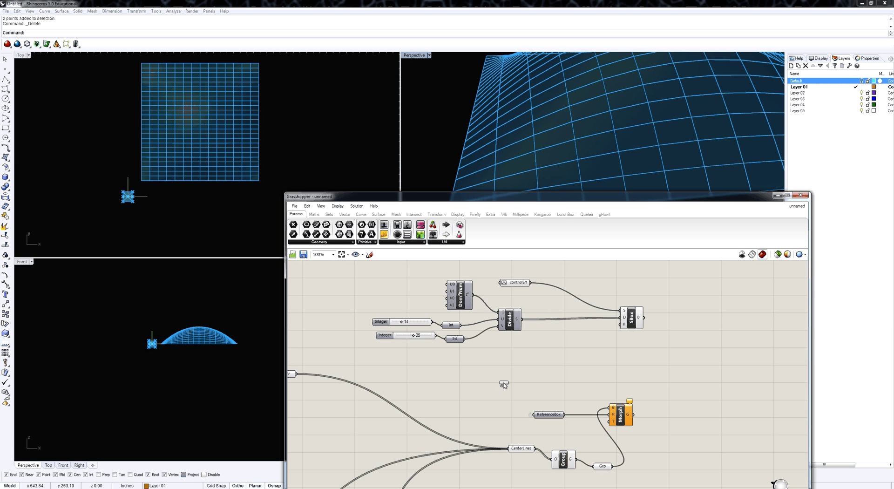
- Place a Number parameter and a number slider below the Integer sliders, setting the slider to integer rounding with a maximum of 120
left_click_drag(504, 385, 503, 383)
left_click_drag(389, 227, 437, 382)
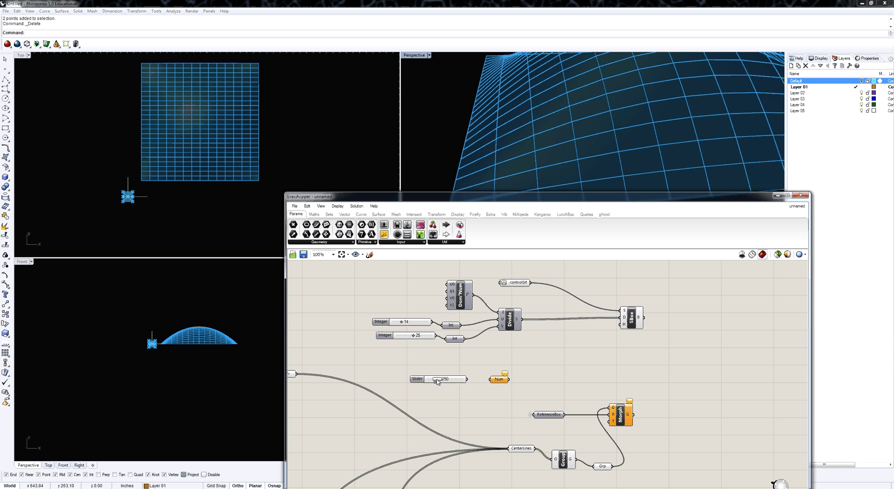
left_click(417, 380)
double_click(417, 380)
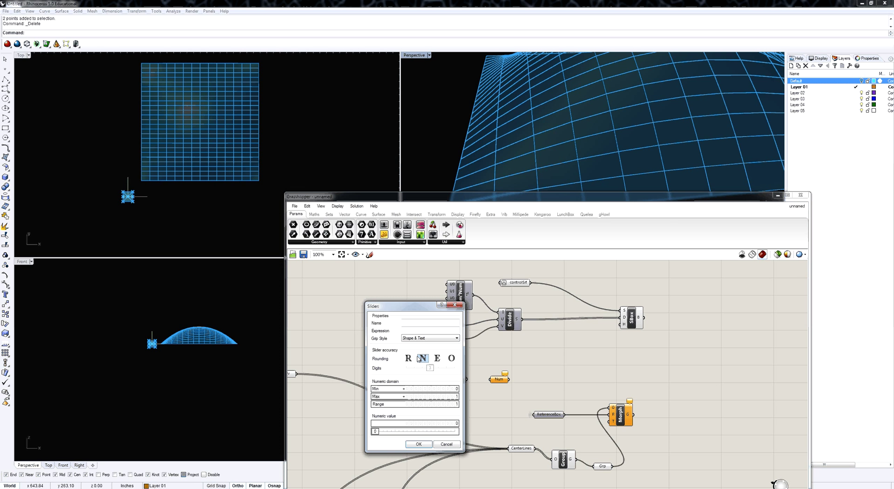
left_click(456, 396)
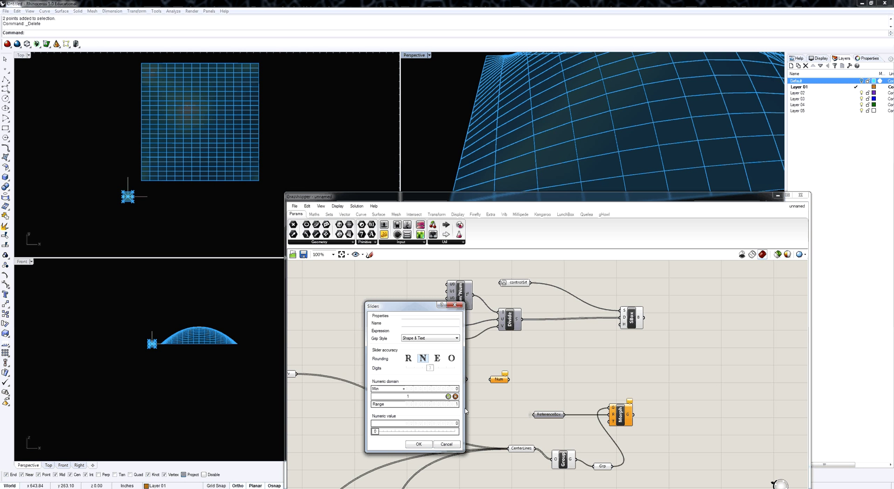
type("00")
key("BackSpace")
key("BackSpace")
type("20")
left_click(449, 396)
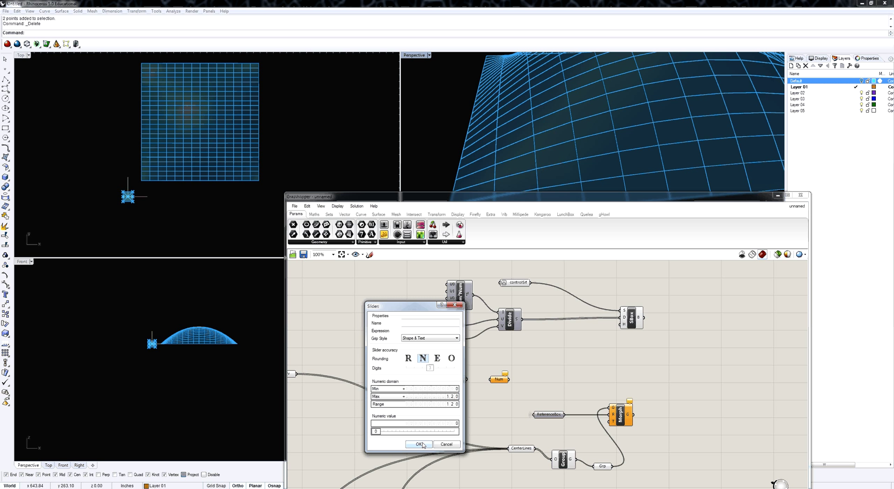
left_click(419, 445)
- Connect the new slider through the Number parameter to Surface Box's height input (H) and set the slider to 50
left_click_drag(468, 380, 624, 325)
left_click(631, 321)
right_click_drag(590, 157, 588, 135)
scroll(425, 369, "up", 2)
middle_click(436, 385)
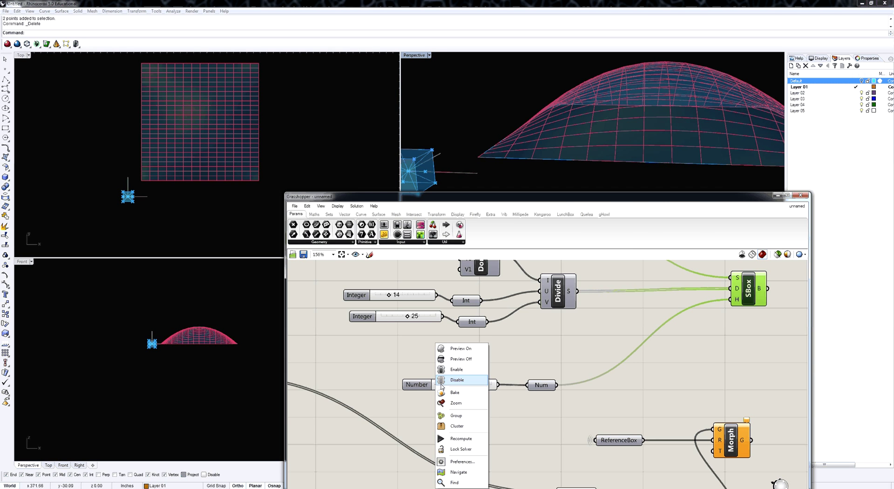
left_click(442, 381)
left_click_drag(436, 386, 462, 382)
right_click_drag(566, 145, 645, 169)
right_click_drag(712, 349, 594, 321)
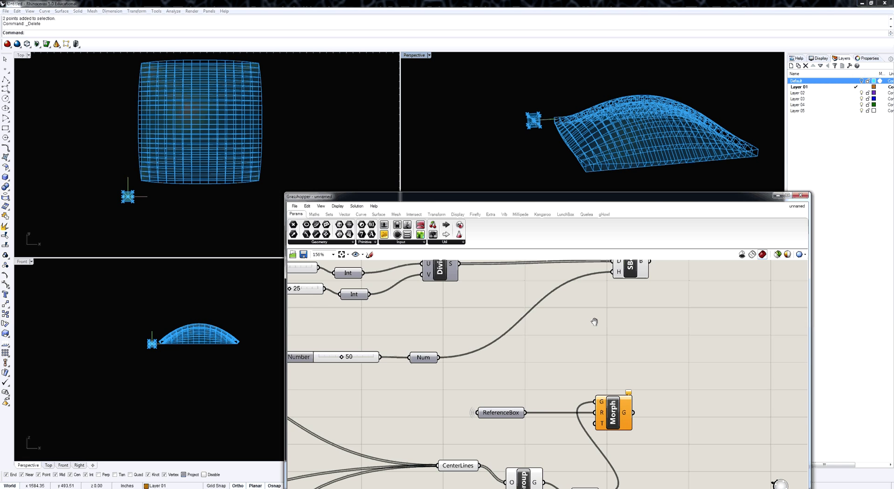
- Connect Surface Box's output (B) to Box Morph's target input (T) and turn off the preview of Surface Box
scroll(559, 366, "down", 2)
left_click(682, 399)
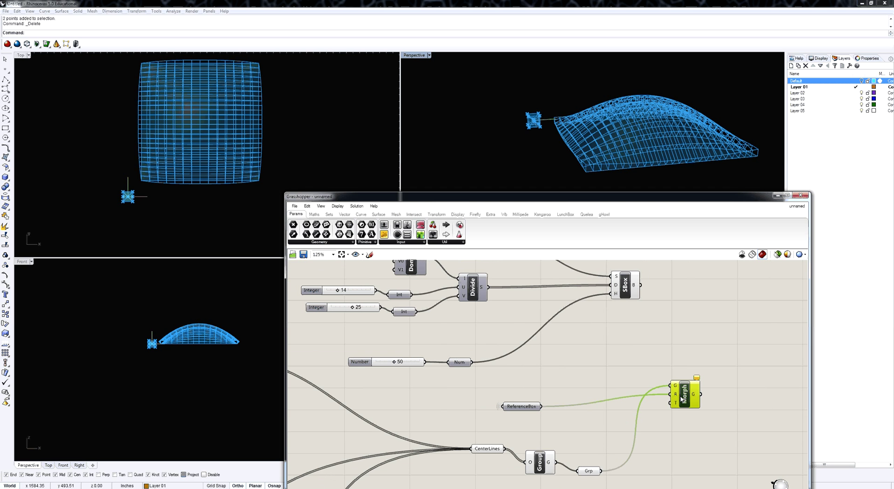
left_click_drag(681, 398, 681, 399)
left_click_drag(641, 286, 677, 404)
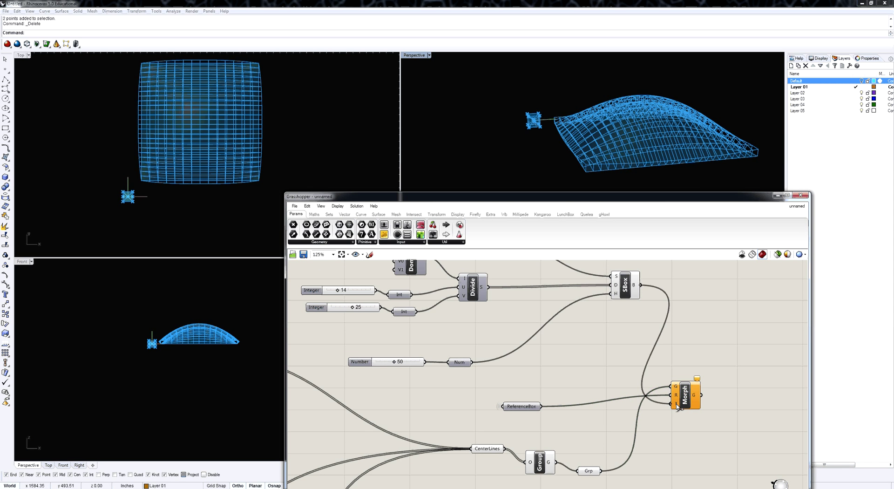
middle_click(629, 293)
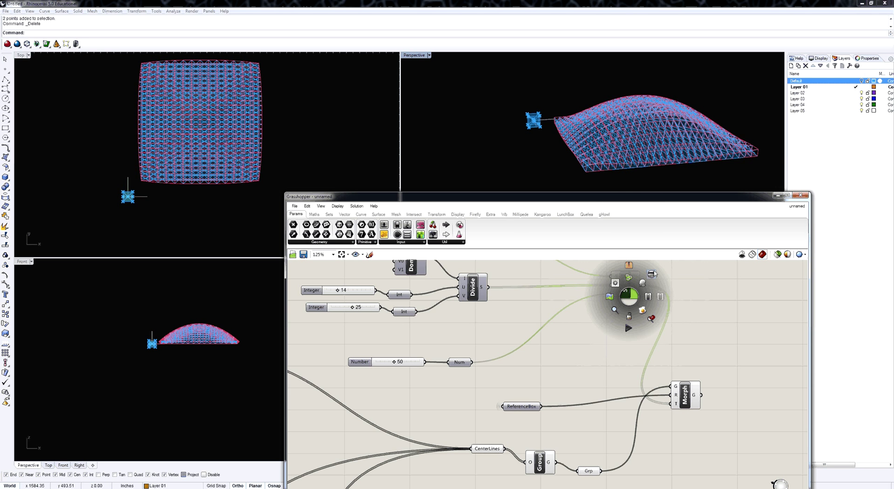
left_click(652, 274)
- Examine the morphed centre-line lattice up close in the Perspective viewport and review the controlSrf and domain components
right_click_drag(441, 351, 484, 405)
left_click(528, 297)
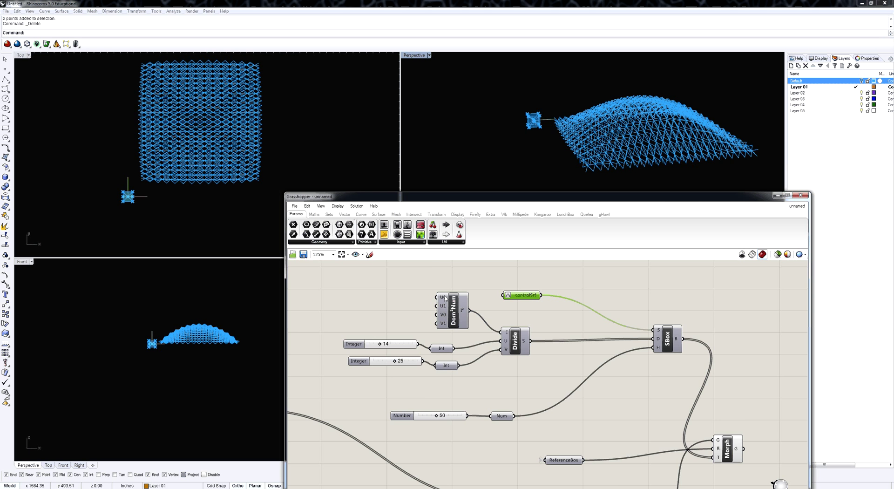
right_click_drag(445, 299, 491, 322)
right_click_drag(624, 135, 627, 166)
scroll(601, 132, "up", 3)
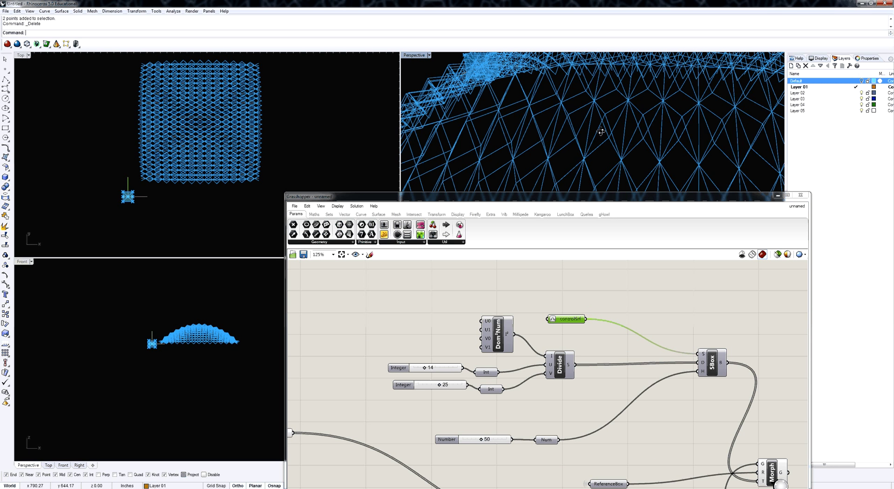
right_click_drag(601, 132, 499, 80)
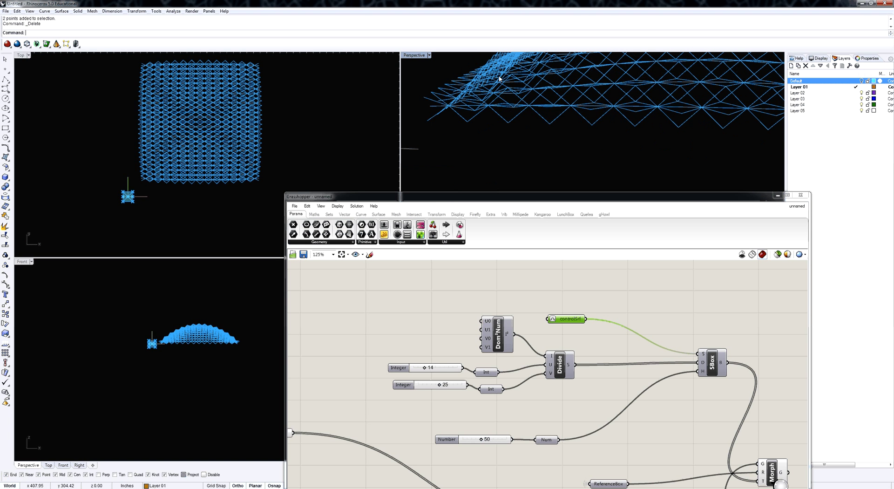
- Maximize the Perspective viewport around the morphed lattice and turn on the Default layer that holds the control surface
double_click(415, 55)
scroll(224, 160, "down", 5)
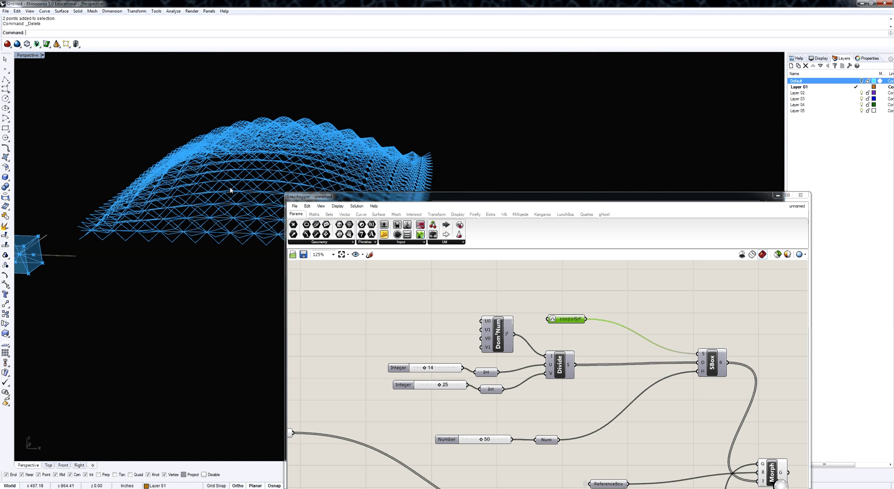
right_click_drag(230, 190, 538, 389)
right_click_drag(210, 104, 233, 155)
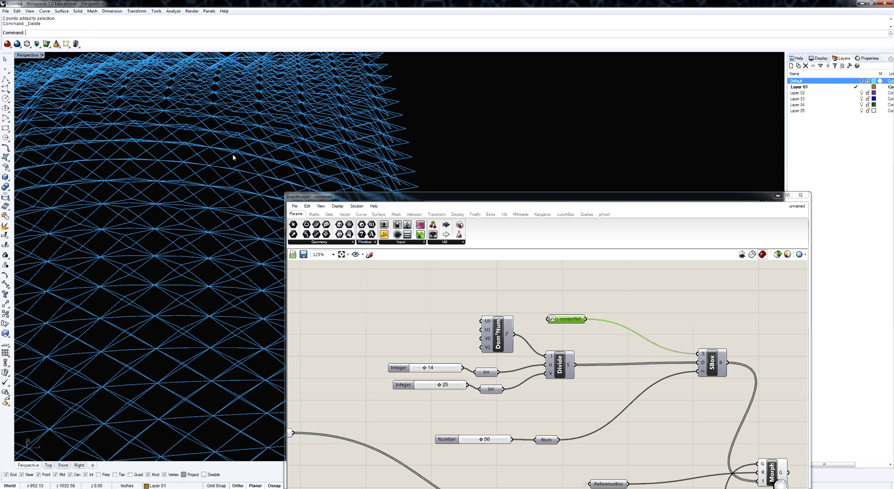
scroll(235, 155, "down", 5)
left_click(862, 81)
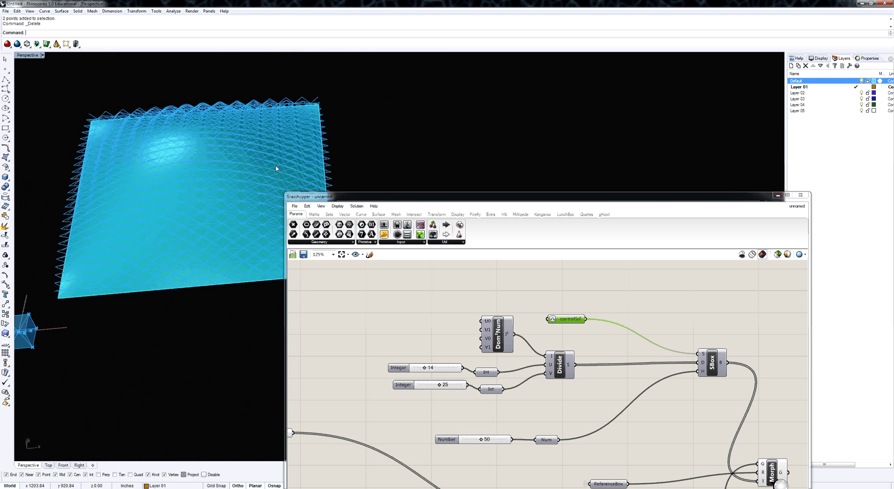
- Turn on the control points of the control surface with the PointsOn command
right_click_drag(205, 253, 197, 203)
scroll(196, 204, "down", 4)
left_click(198, 205)
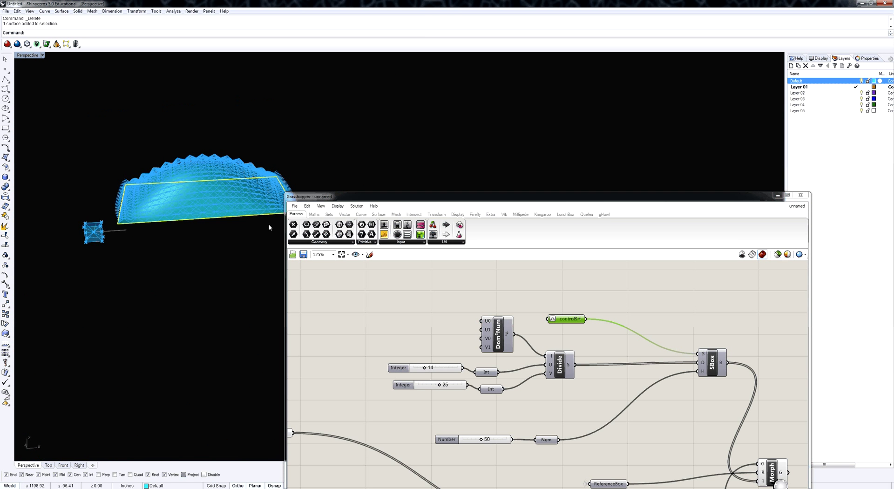
type("Poin")
key("BackSpace")
key("BackSpace")
key("BackSpace")
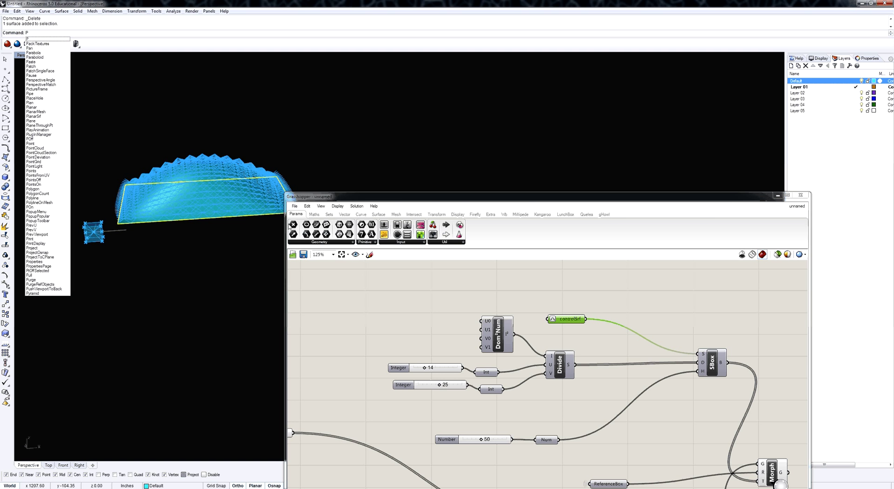
type("poin")
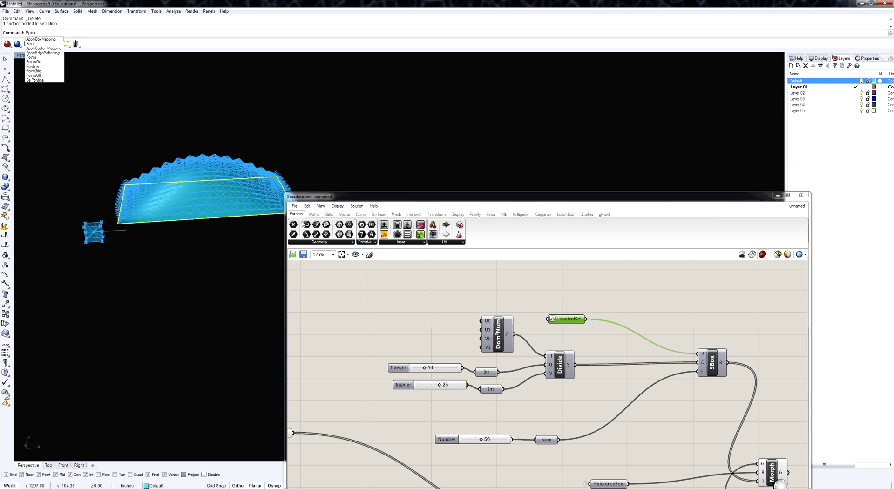
key("BackSpace")
key("BackSpace")
key("BackSpace")
key("BackSpace")
type("ointsOn")
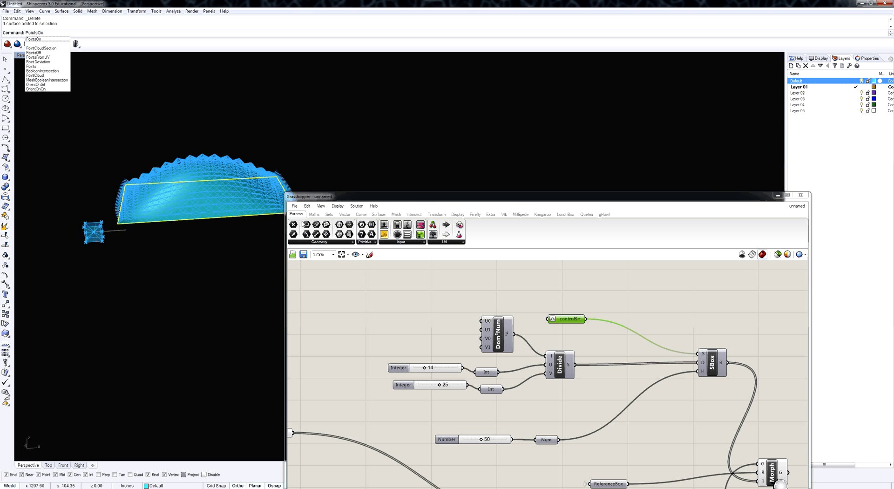
key("Return")
- Select the control surface's front-right corner control point and move it upward in the Front viewport
right_click_drag(247, 161, 221, 200)
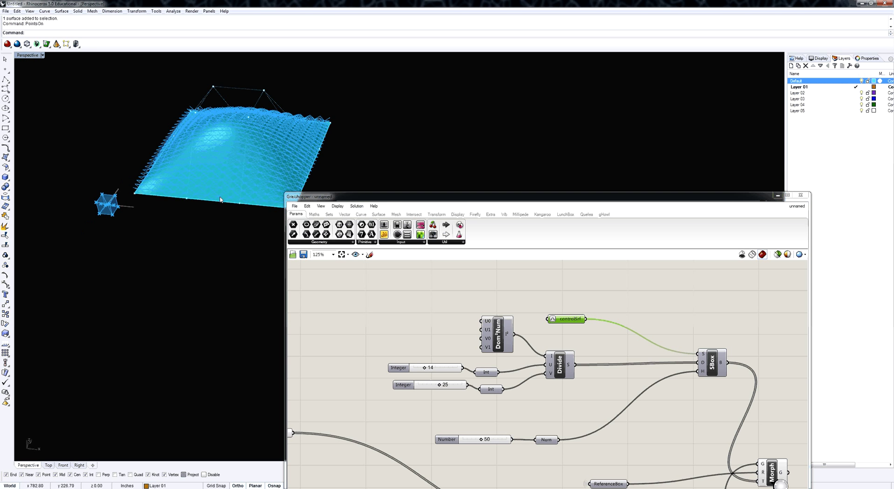
scroll(268, 200, "down", 3)
left_click_drag(244, 220, 266, 198)
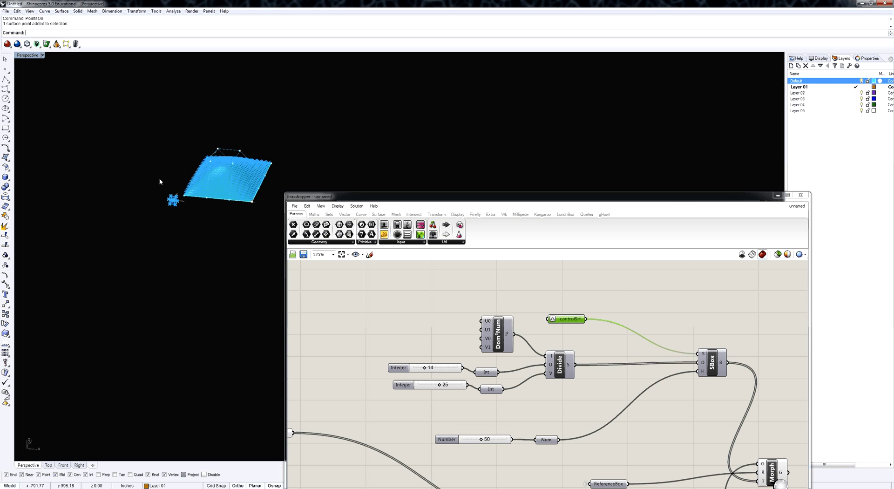
double_click(28, 55)
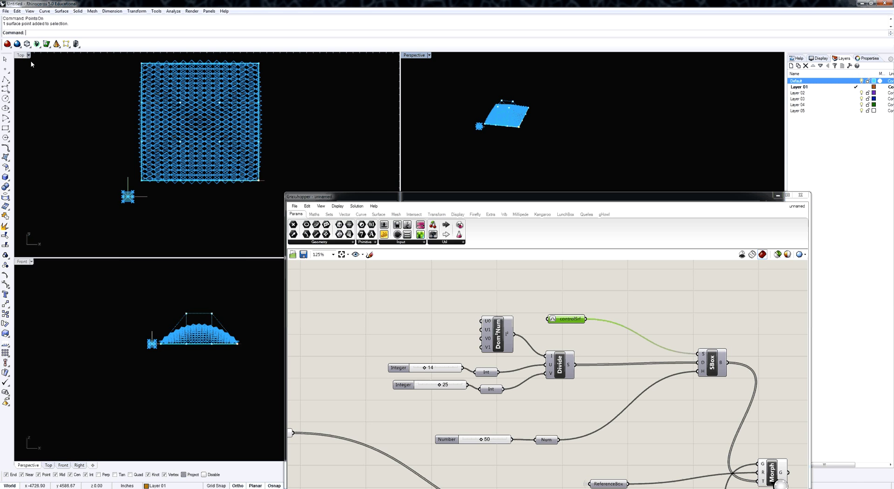
scroll(187, 362, "up", 3)
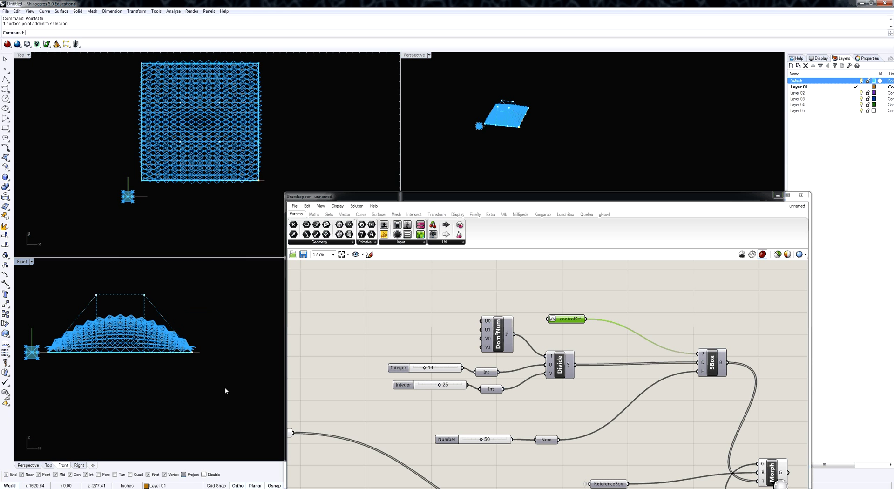
type("m")
key("Return")
left_click(226, 390)
left_click(226, 339)
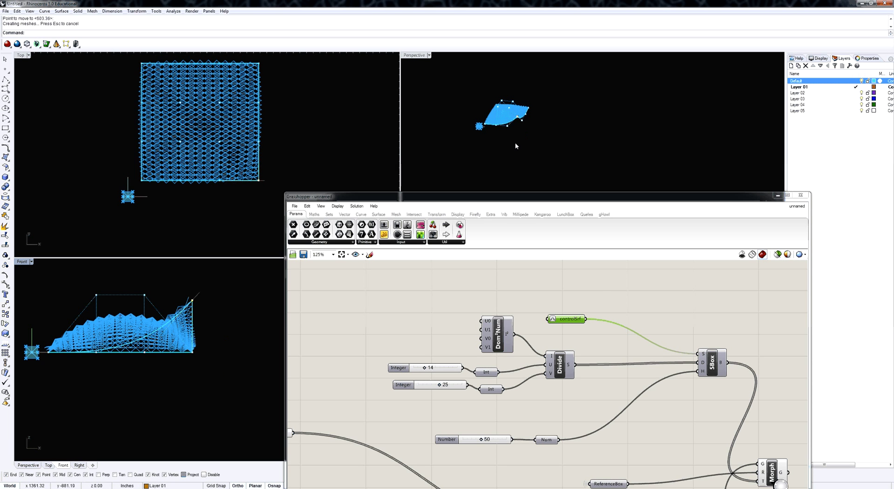
- Turn off the Default layer that holds the control surface
right_click_drag(515, 145, 578, 136)
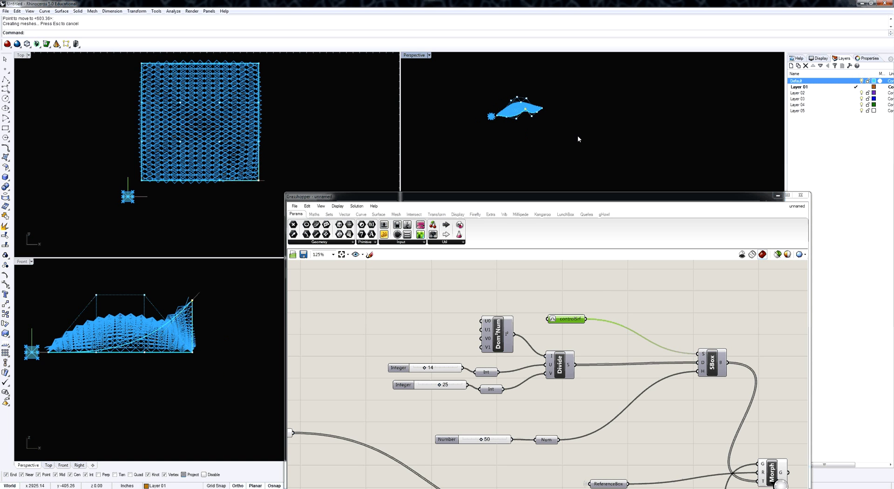
left_click(861, 81)
right_click_drag(530, 127, 501, 123)
scroll(368, 447, "up", 3)
- Set the Divide Domain component's U count slider to 18 and its V count slider to 12
right_click(460, 345)
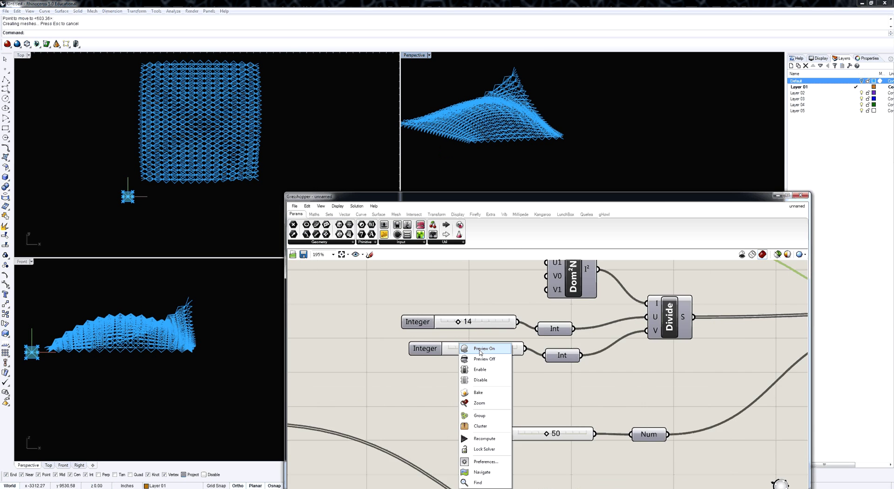
key("Escape")
scroll(480, 352, "up", 1)
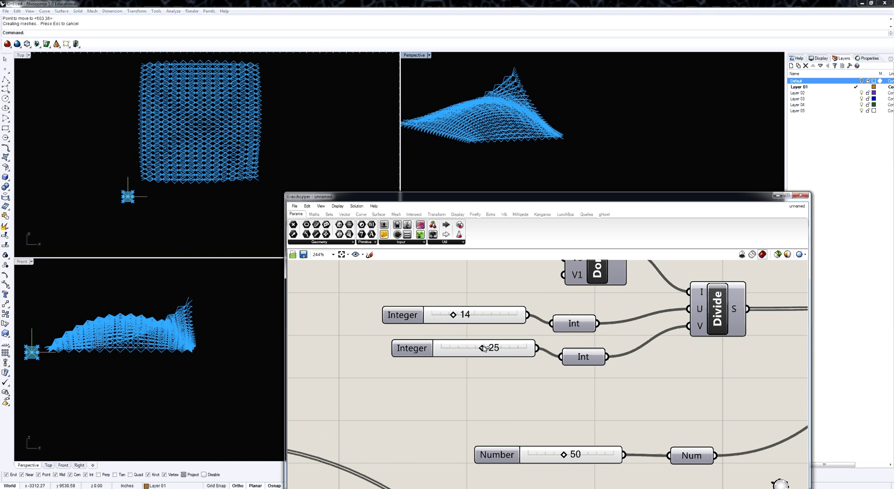
left_click_drag(482, 347, 460, 353)
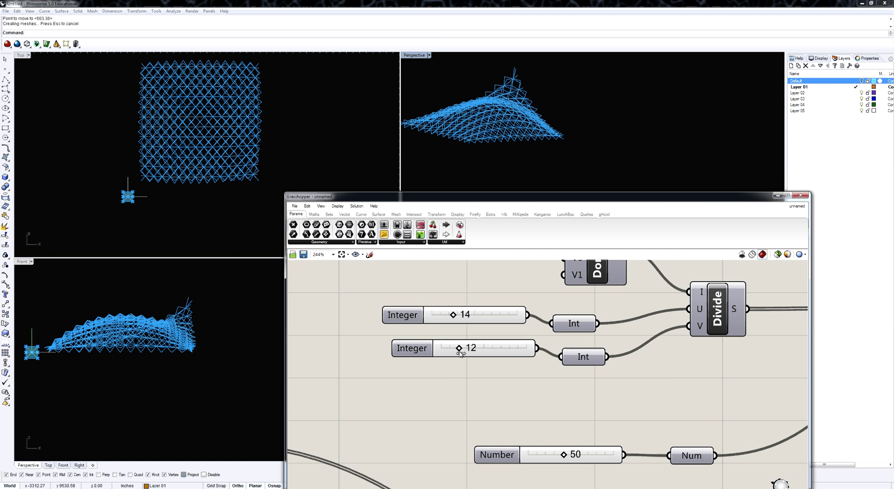
left_click_drag(453, 315, 460, 315)
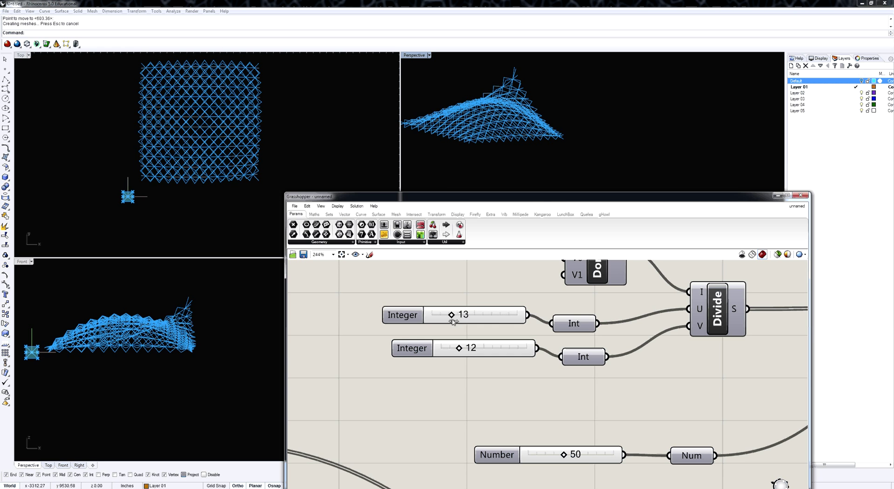
right_click_drag(499, 92, 578, 135)
- Examine the reference box and its centre lines up close in the Top and Front viewports
scroll(462, 434, "down", 8)
right_click_drag(463, 434, 543, 343)
right_click_drag(430, 378, 435, 407)
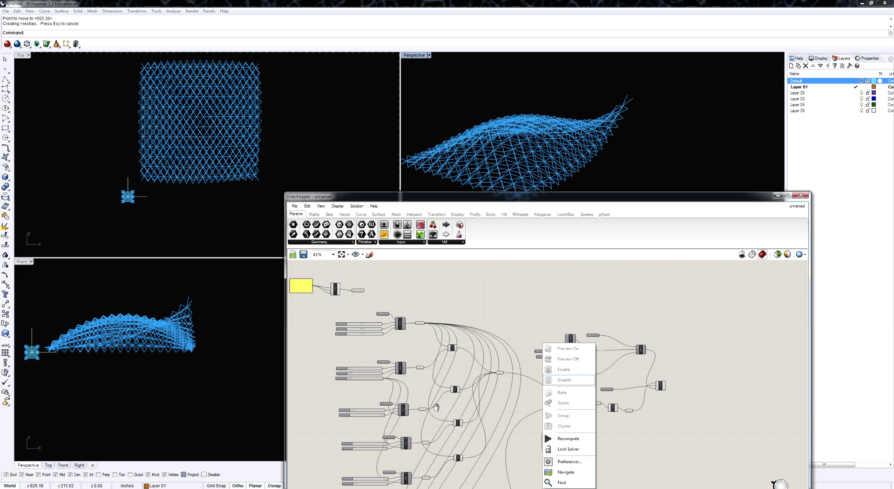
scroll(440, 398, "down", 3)
right_click_drag(236, 338, 231, 355)
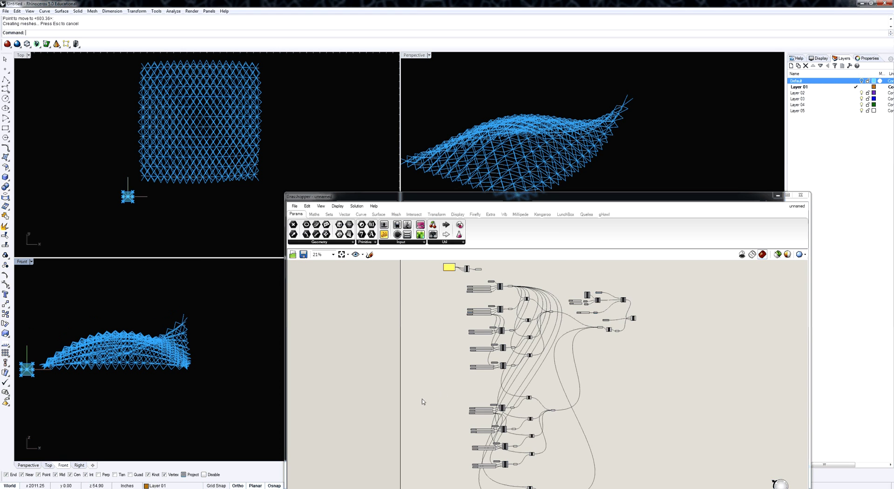
right_click_drag(451, 422, 455, 342)
scroll(135, 198, "up", 20)
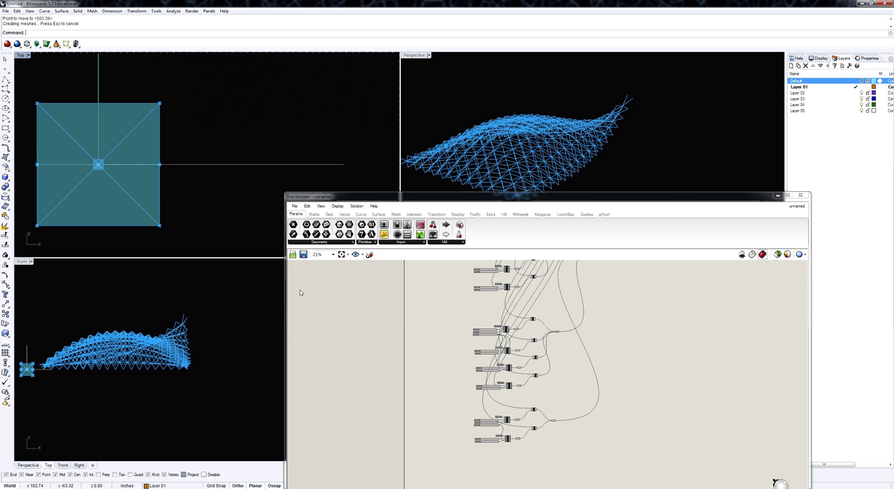
right_click_drag(49, 370, 131, 352)
scroll(131, 352, "up", 18)
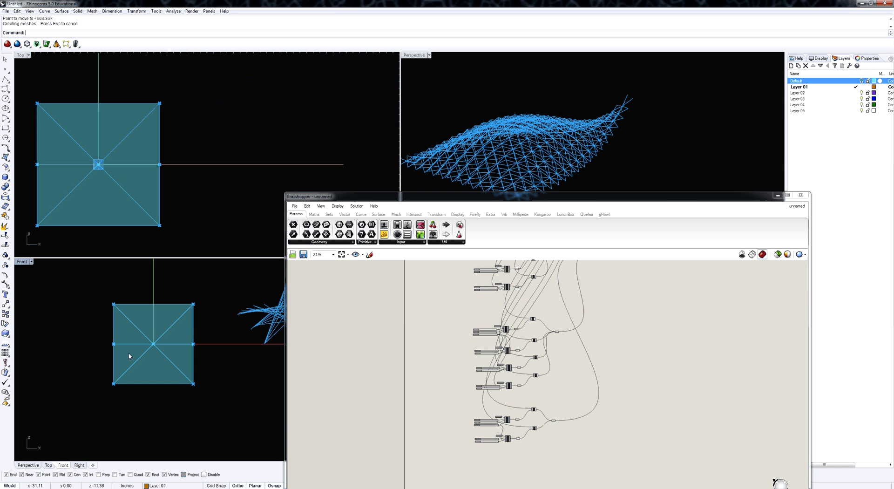
- Set the W parameter slider of the Evaluate Box component feeding the Midpoint parameter to 0.32
right_click_drag(510, 374, 488, 476)
scroll(477, 304, "up", 7)
left_click(549, 320)
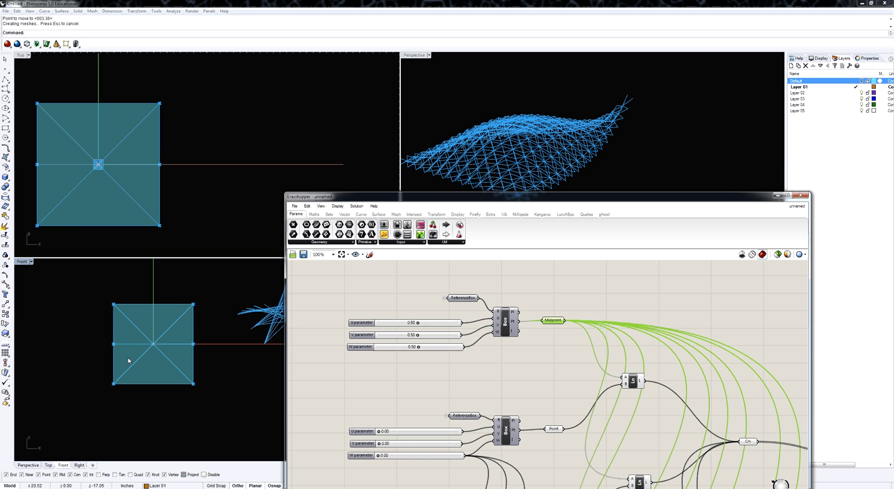
scroll(151, 330, "up", 5)
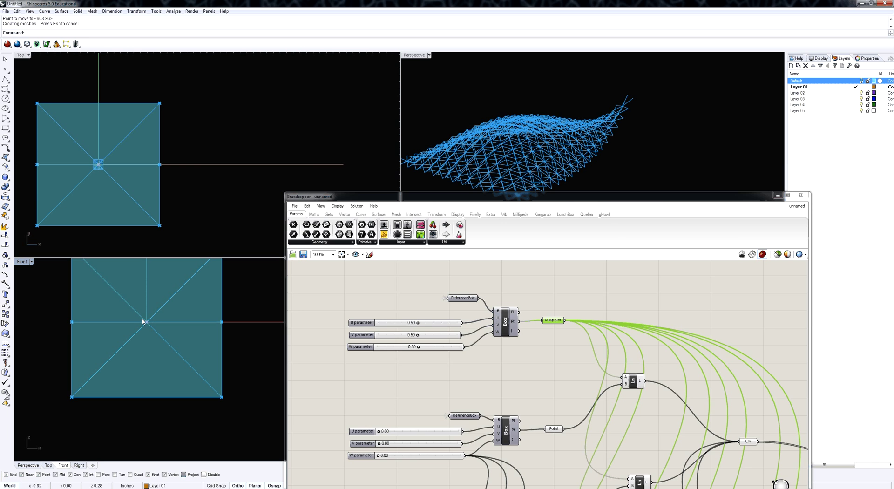
right_click_drag(418, 348, 416, 356)
scroll(419, 361, "up", 3)
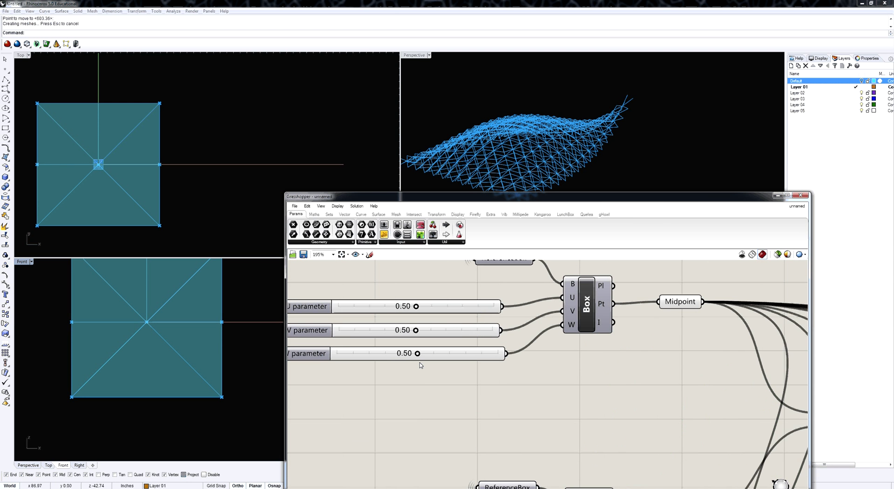
left_click_drag(417, 353, 385, 351)
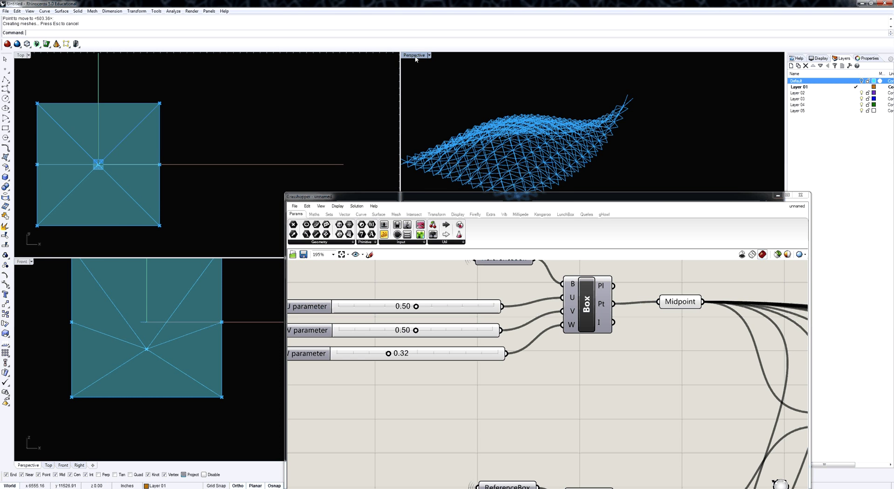
- Maximize the Perspective viewport and set both the W and V parameter sliders of the midpoint's Evaluate Box component to 0.67
double_click(416, 56)
right_click_drag(416, 58, 170, 323)
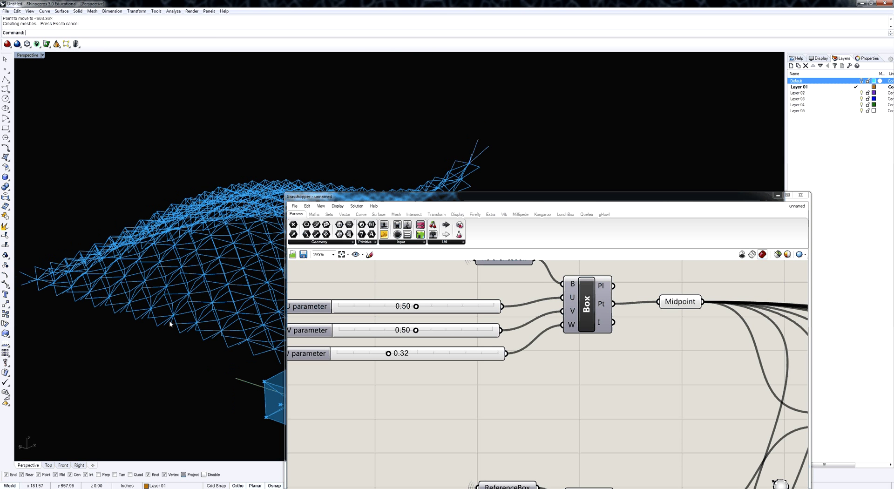
scroll(168, 317, "up", 5)
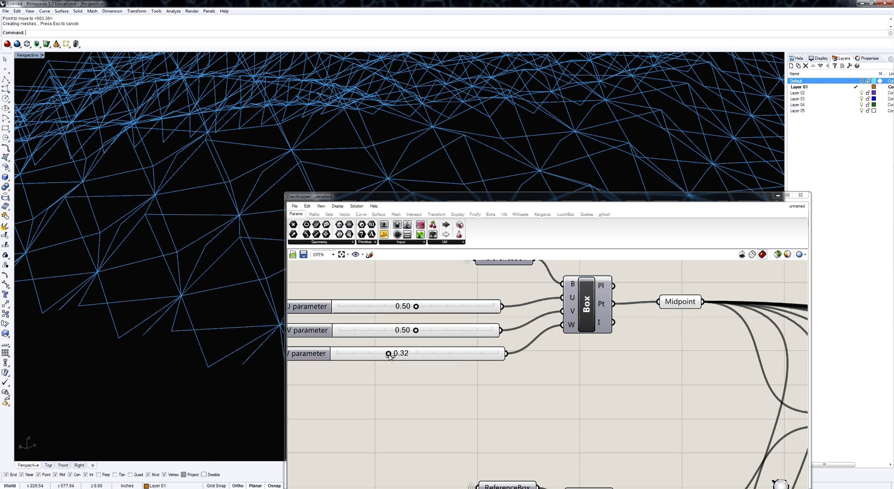
left_click_drag(389, 353, 456, 353)
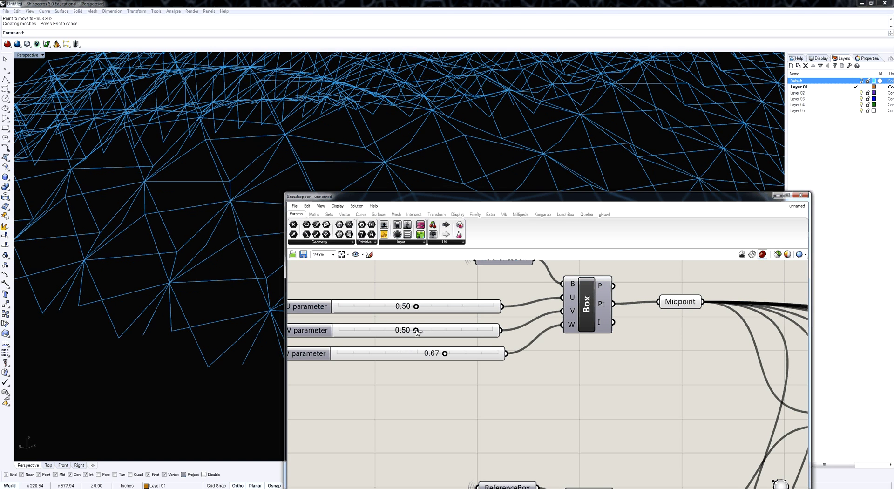
left_click_drag(417, 330, 443, 330)
right_click_drag(140, 311, 168, 308)
scroll(169, 308, "down", 5)
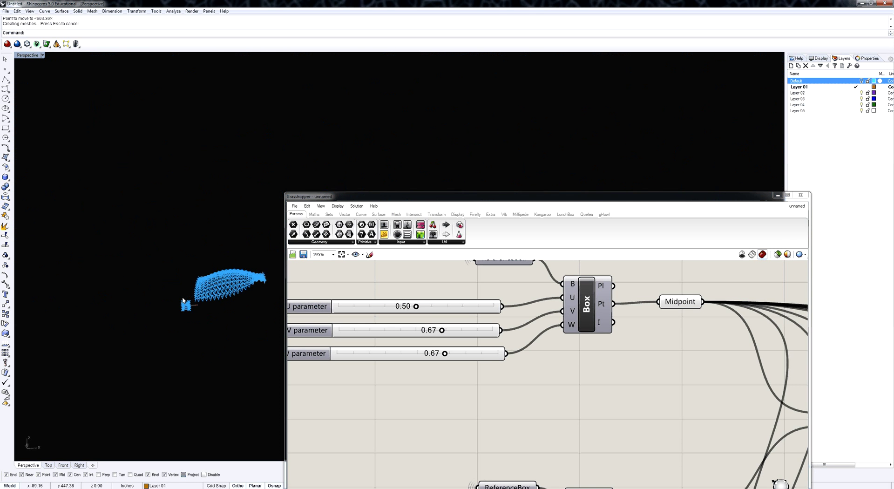
scroll(185, 293, "up", 3)
scroll(185, 286, "up", 4)
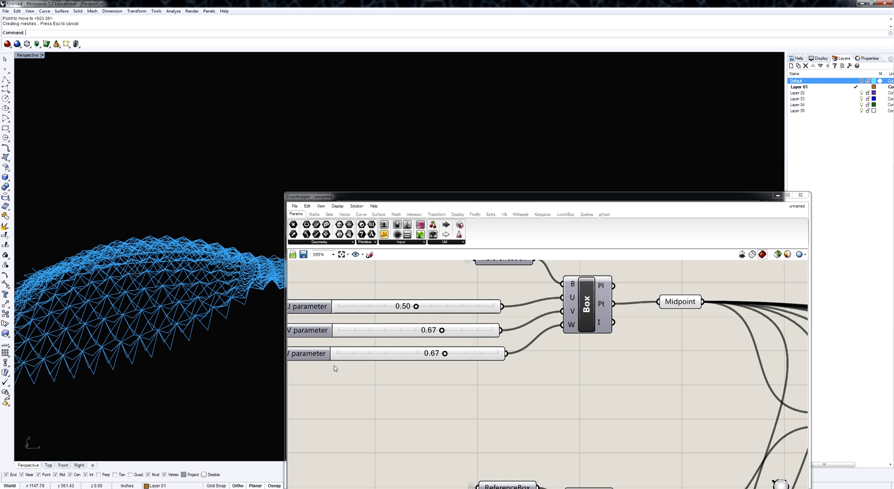
- Add an Ungroup component fed by Box Morph's geometry output (G) and connect its output to a new Curve parameter
scroll(353, 363, "down", 3)
right_click(464, 371)
scroll(554, 384, "down", 4)
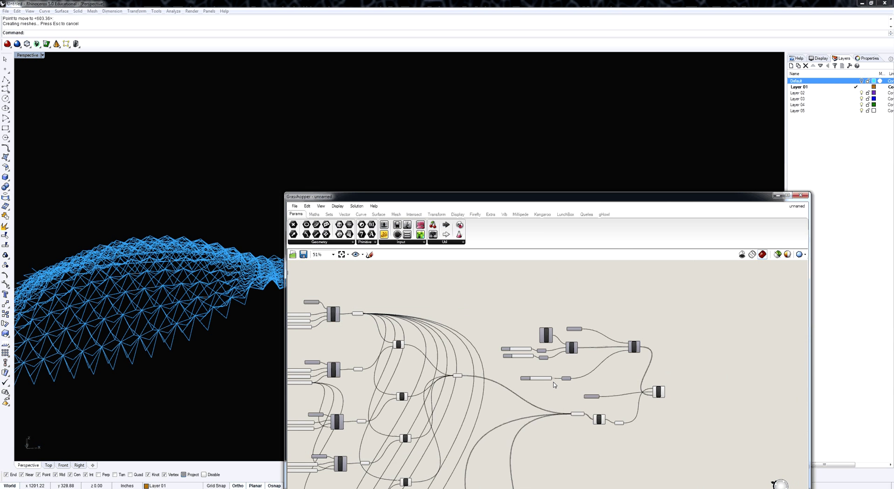
scroll(555, 384, "up", 4)
right_click(554, 384)
left_click(332, 268)
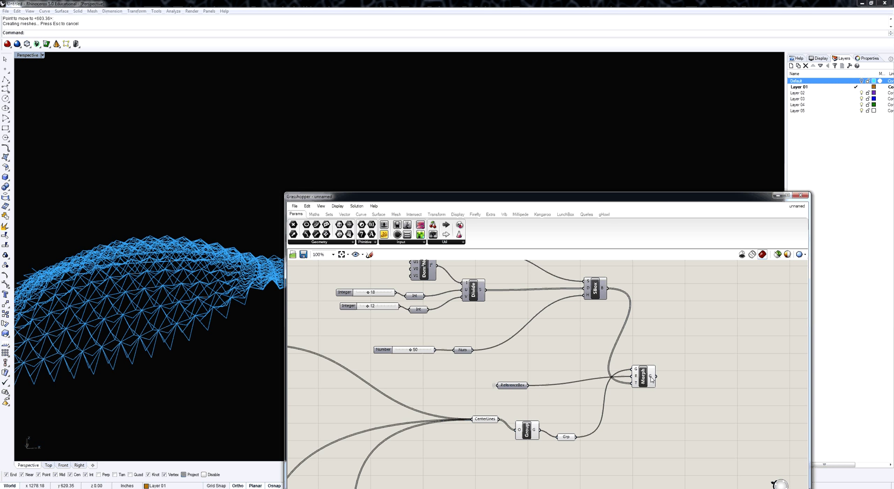
double_click(701, 373)
type("ungr")
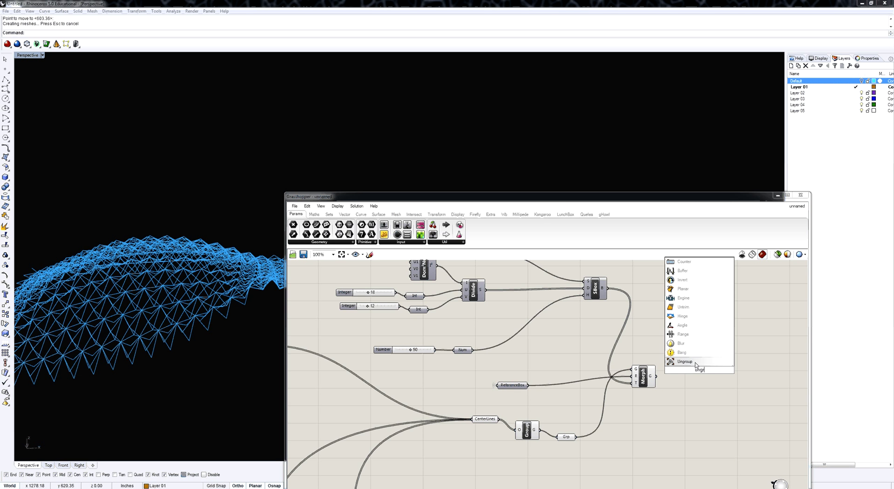
left_click(696, 362)
left_click_drag(656, 376, 688, 370)
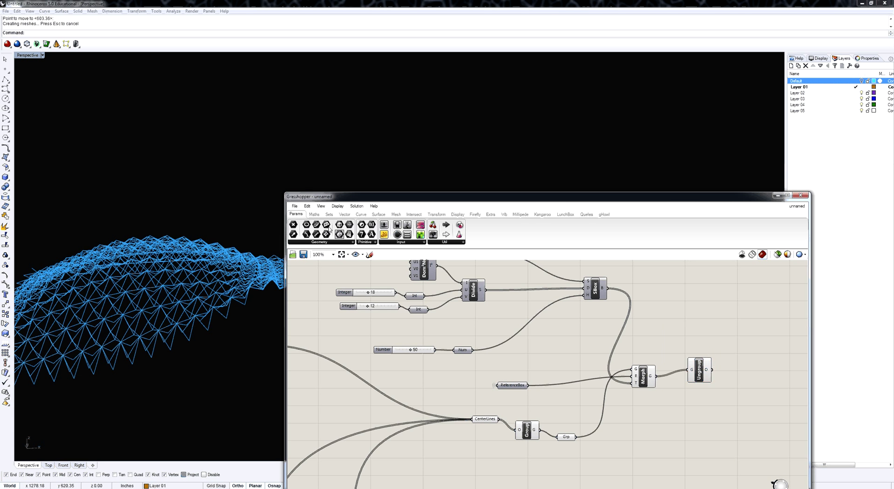
left_click_drag(613, 361, 730, 376)
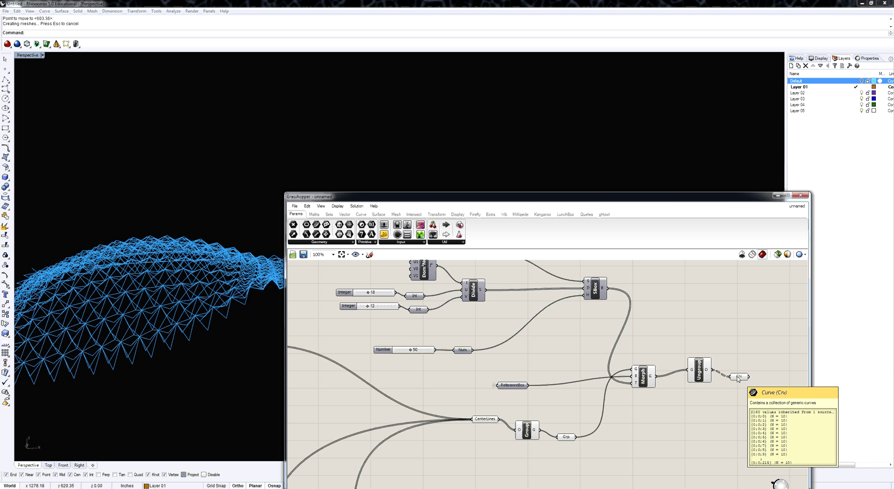
- Add a Pipe component and connect the Curve parameter holding the ungrouped curves to its curve input (C)
right_click_drag(723, 412, 534, 388)
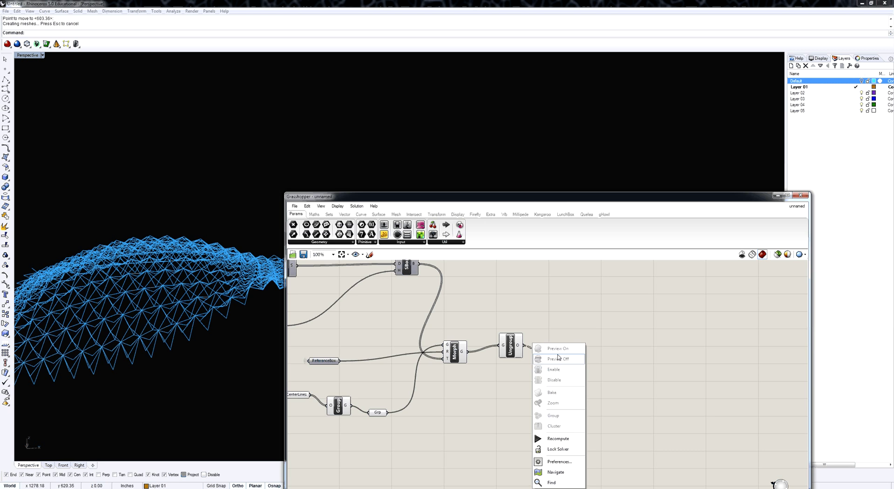
double_click(603, 380)
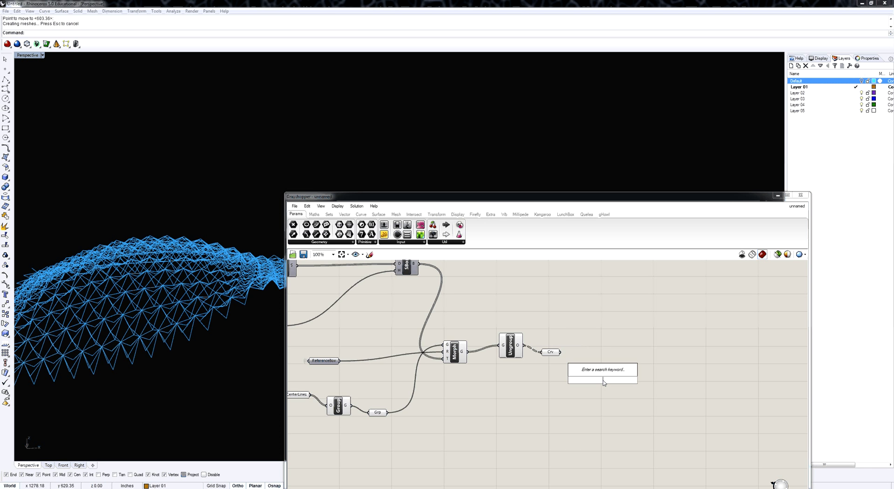
type("pip")
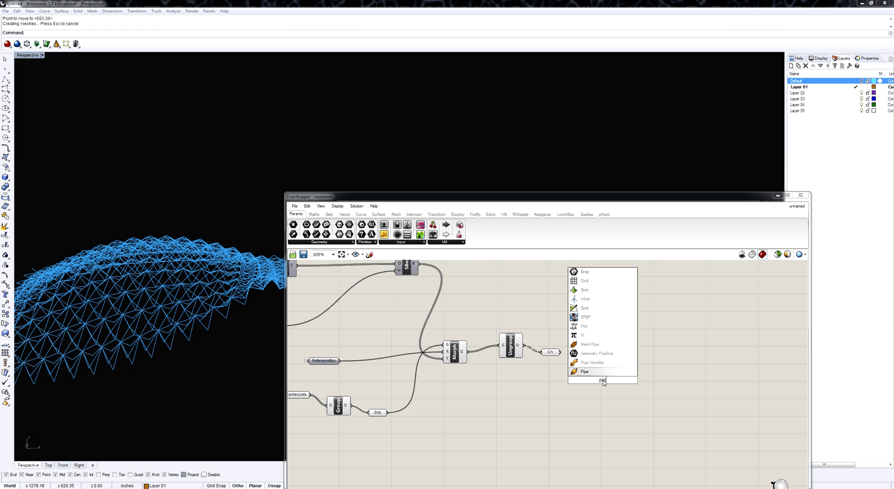
left_click(579, 371)
left_click_drag(560, 352, 597, 376)
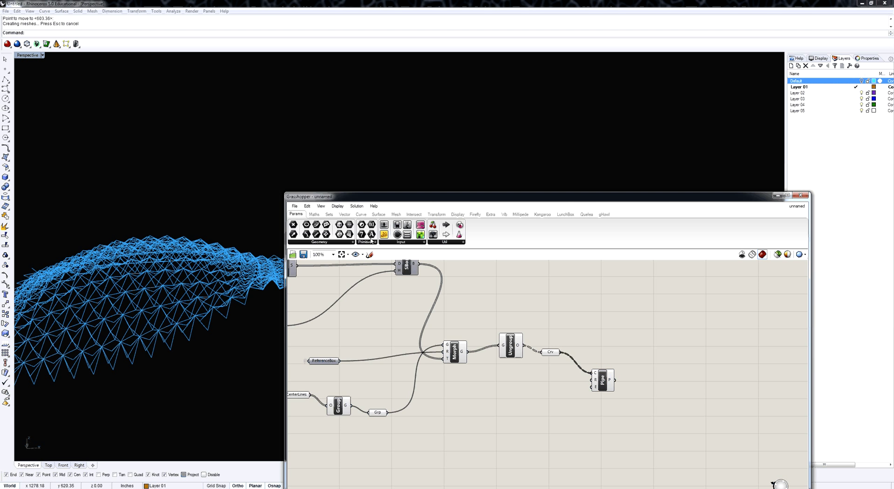
- Add a panel containing 4 and connect it to the Pipe component's radius input (R)
left_click_drag(371, 239, 583, 387)
double_click(543, 399)
type("4")
left_click(582, 405)
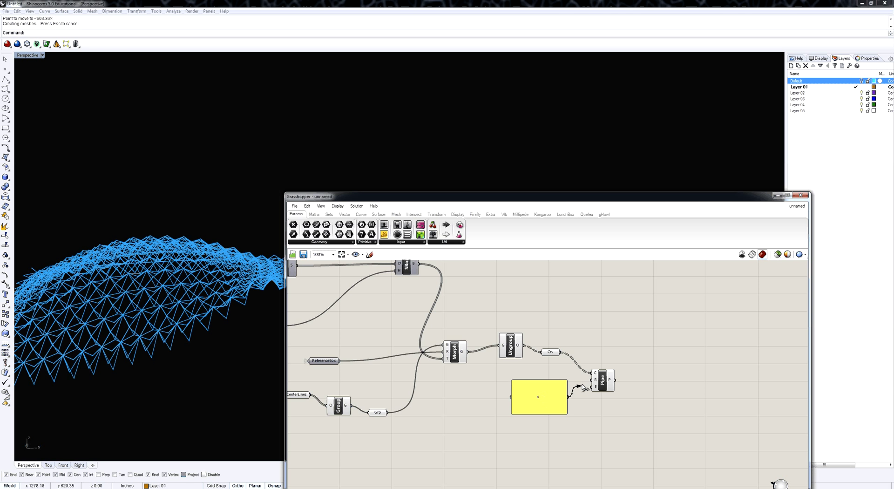
left_click_drag(594, 381, 594, 381)
right_click_drag(162, 335, 275, 339)
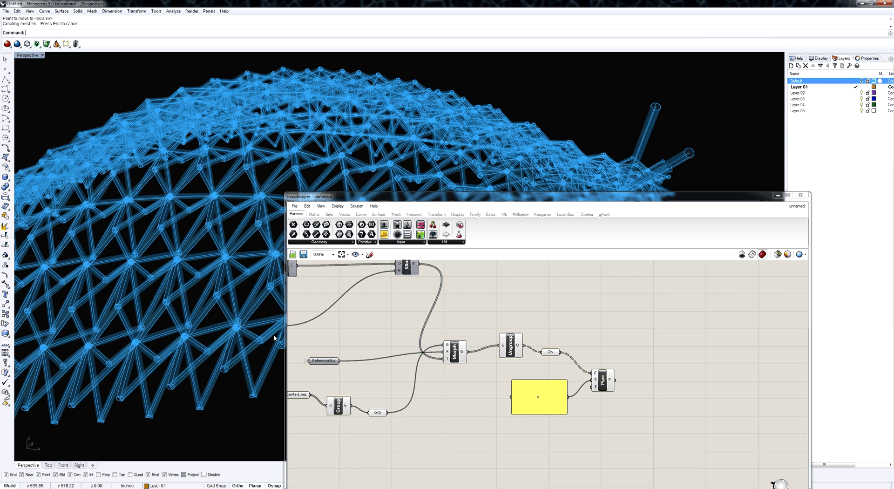
- Bake the Pipe component's geometry into the Rhino model on Layer 01
right_click_drag(603, 382, 557, 396)
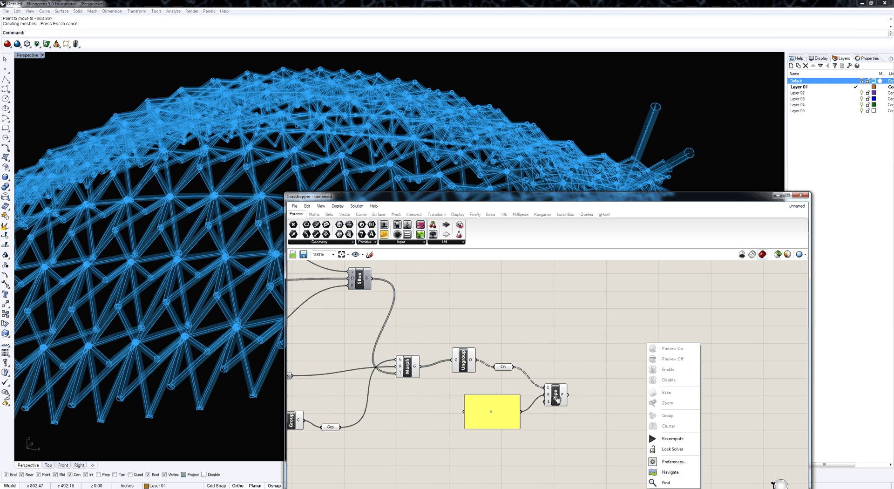
left_click(556, 398)
middle_click(617, 412)
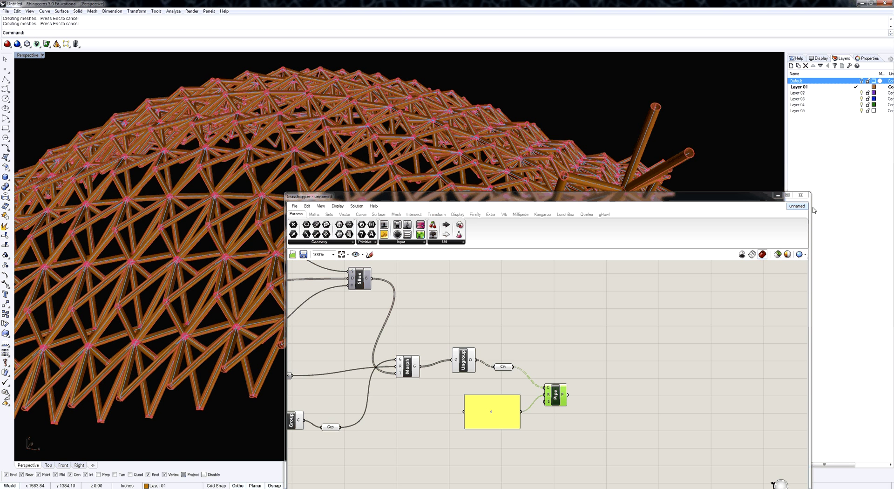
- Switch to the other open unnamed Grasshopper definition, collapse the Grasshopper window, and examine the baked pipe lattice in the Perspective viewport
left_click(797, 206)
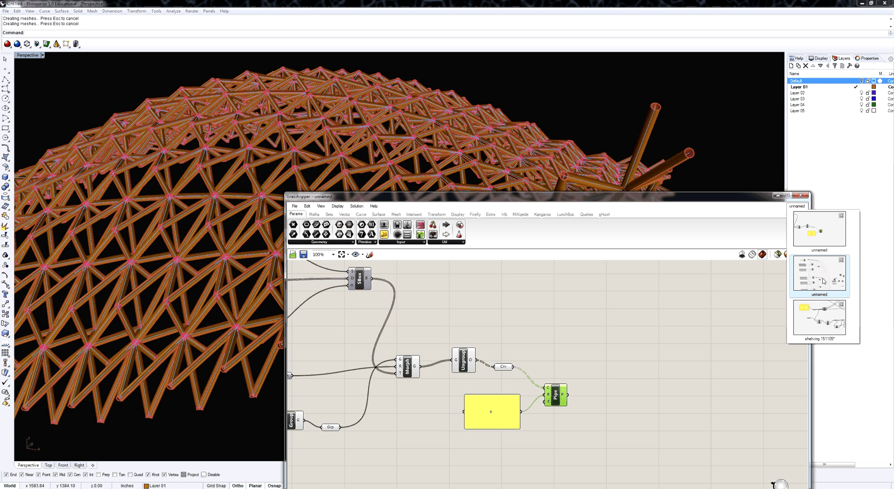
left_click(824, 280)
double_click(352, 196)
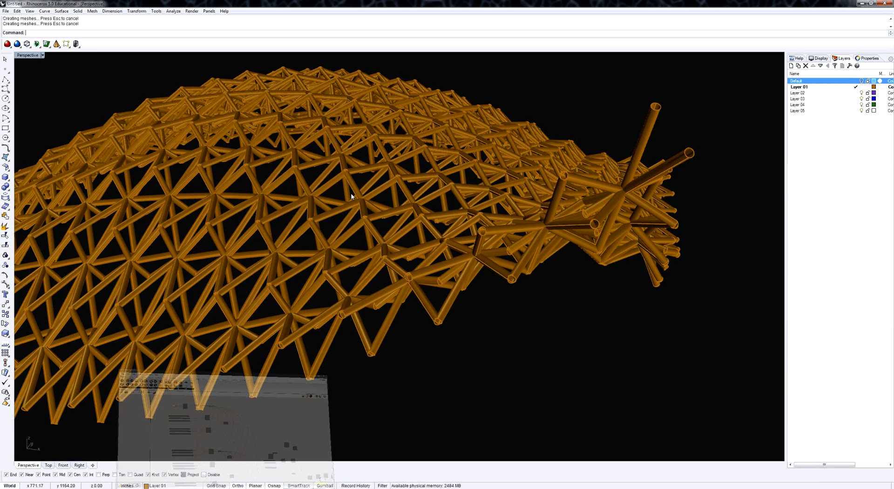
right_click_drag(237, 183, 303, 171)
right_click_drag(457, 276, 459, 280)
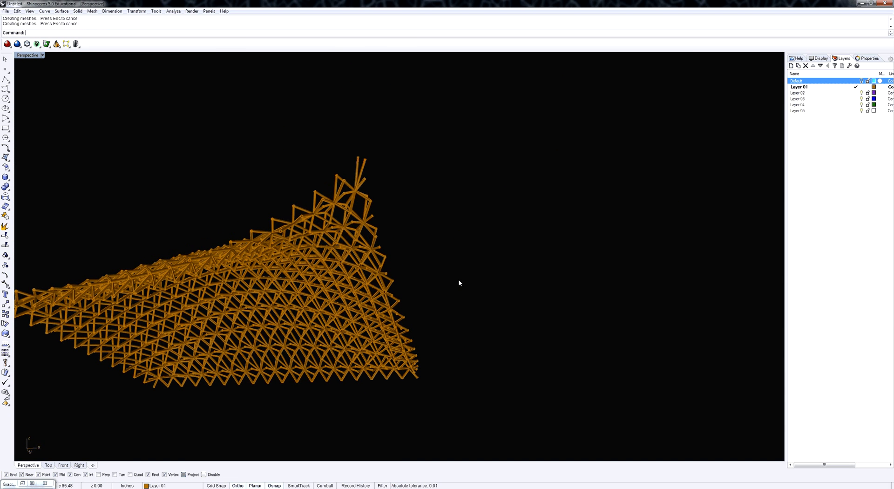